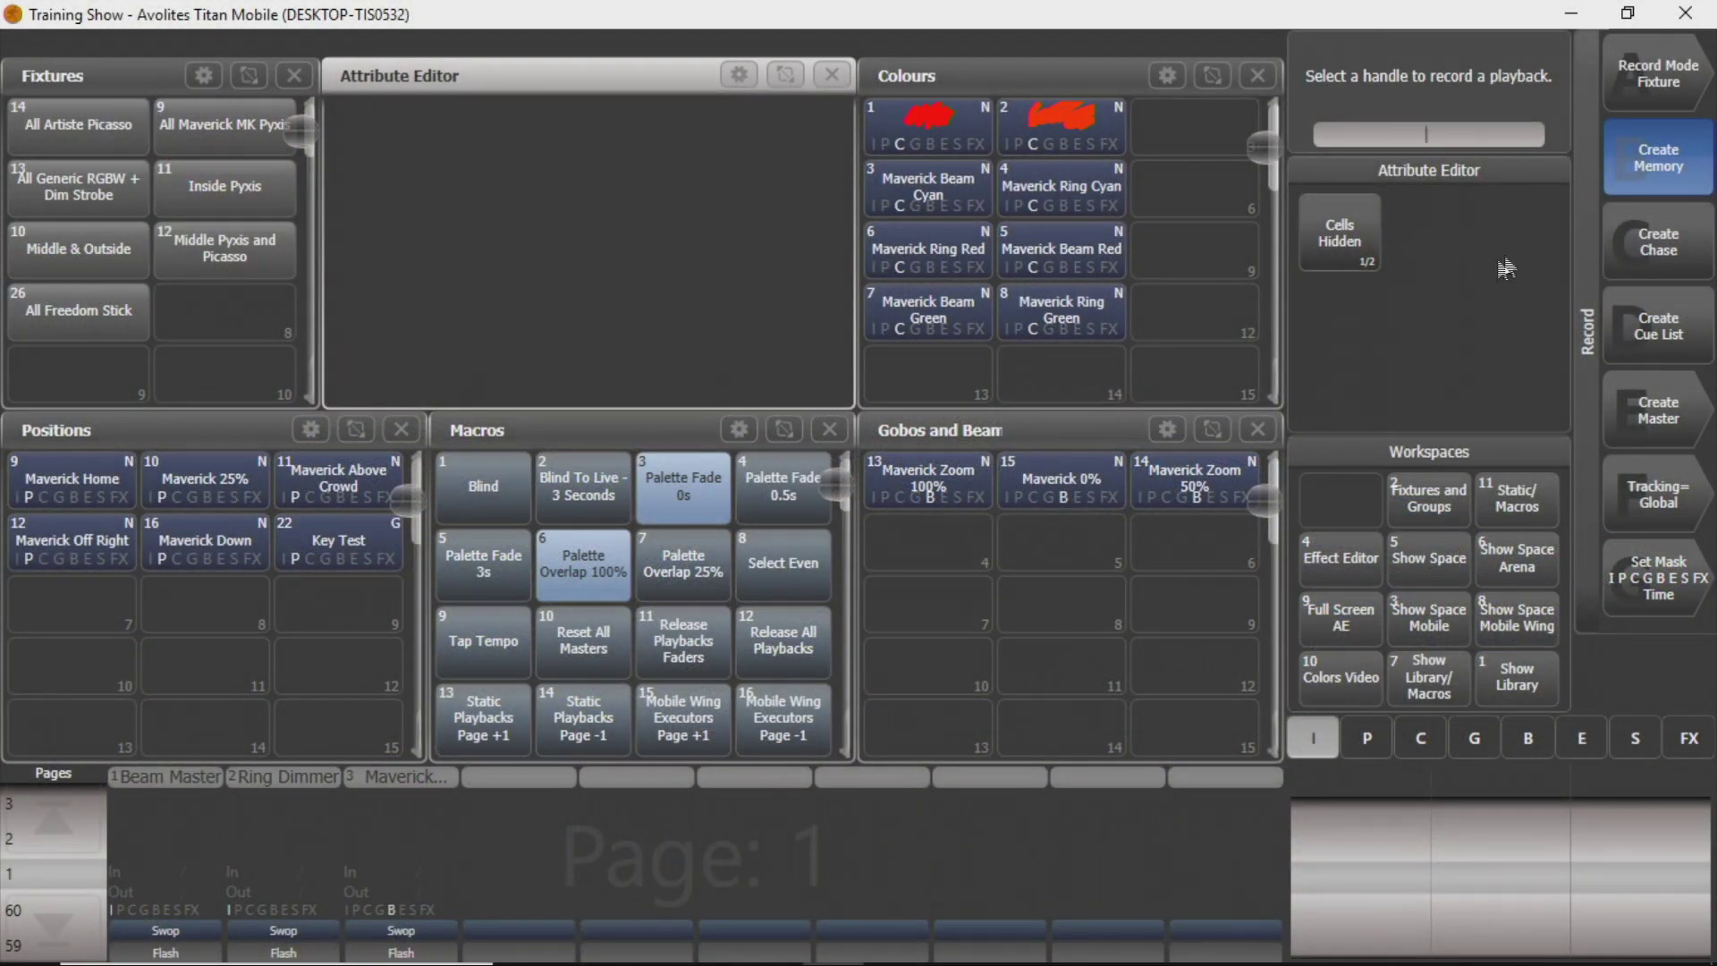
Step: Bring up the master-control types for assignment, check playback page 2, and return to Page 1
{"action": "left_click", "coordinate": [1677, 437]}
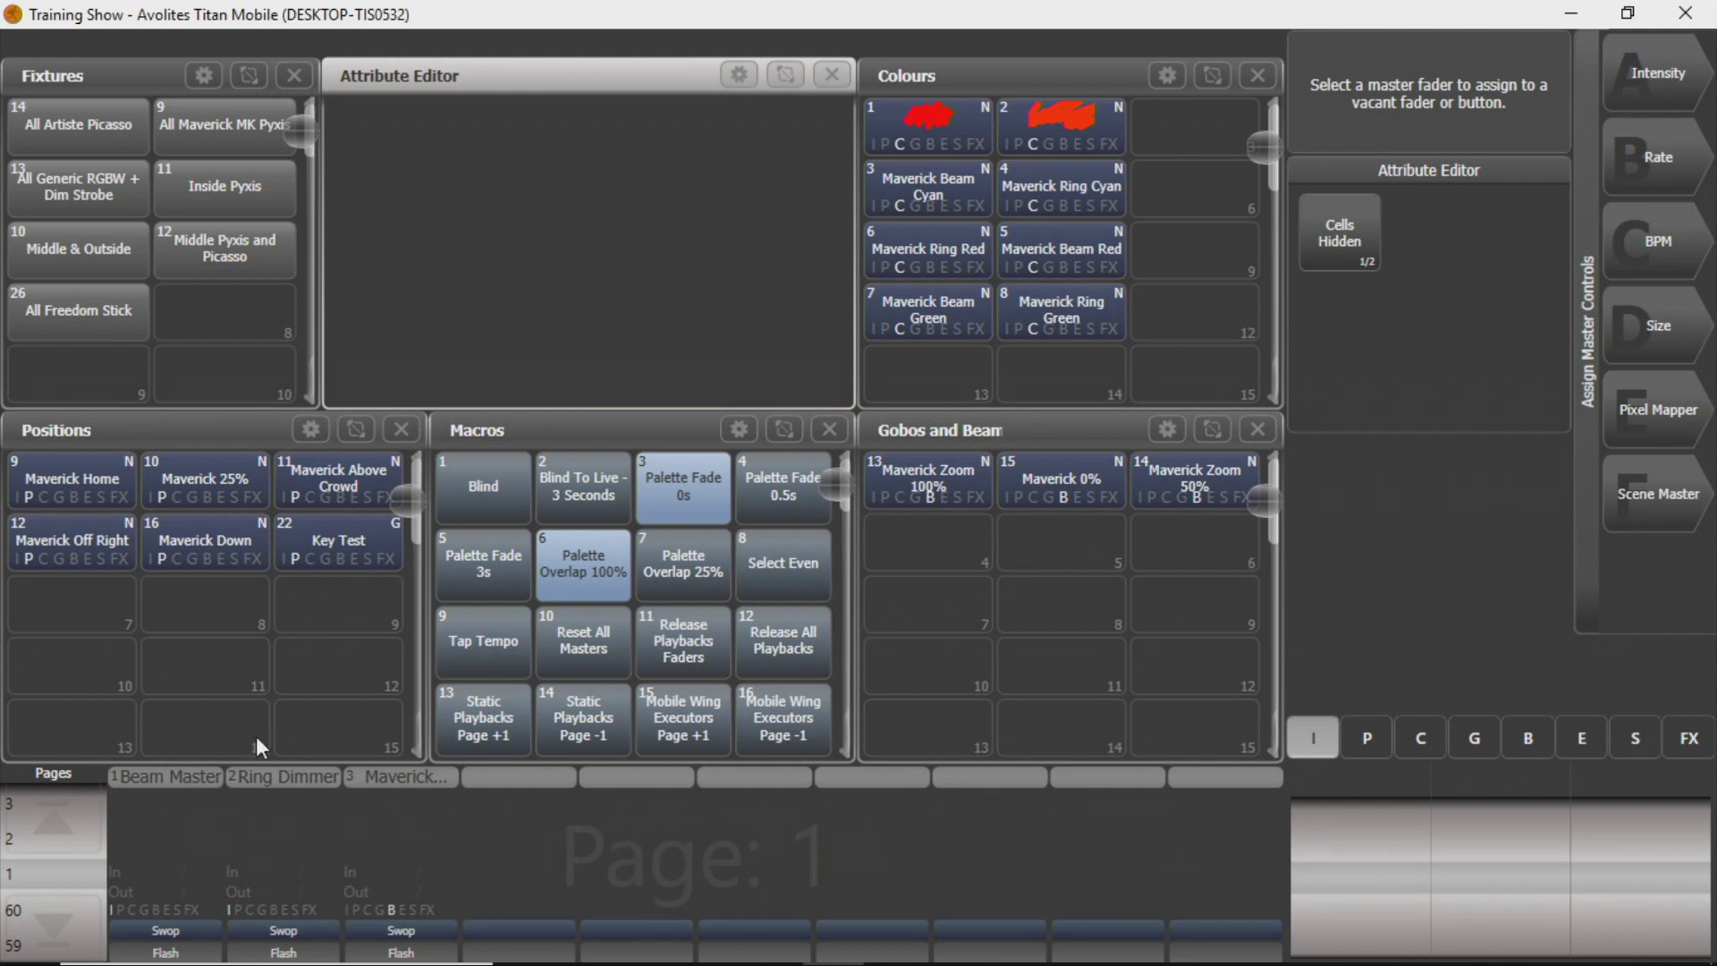
{"action": "key", "text": "Page_Up"}
{"action": "key", "text": "Page_Up"}
{"action": "key", "text": "Page_Down"}
{"action": "key", "text": "Page_Down"}
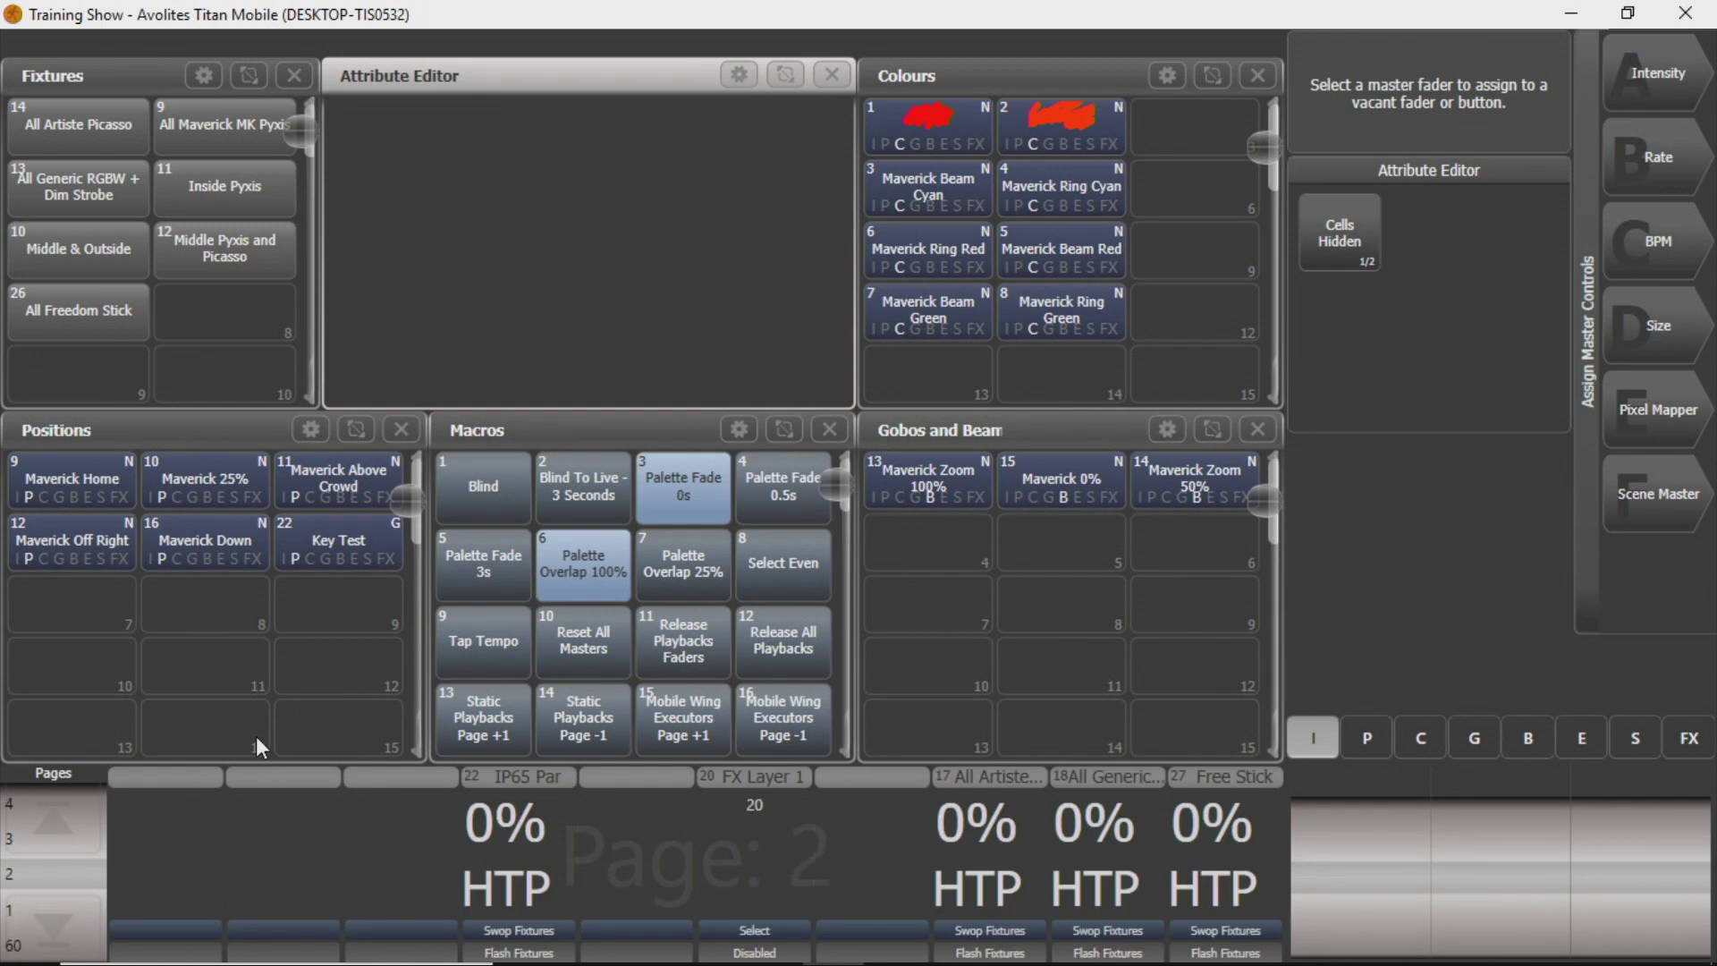
{"action": "key", "text": "Page_Up"}
{"action": "key", "text": "Page_Down"}
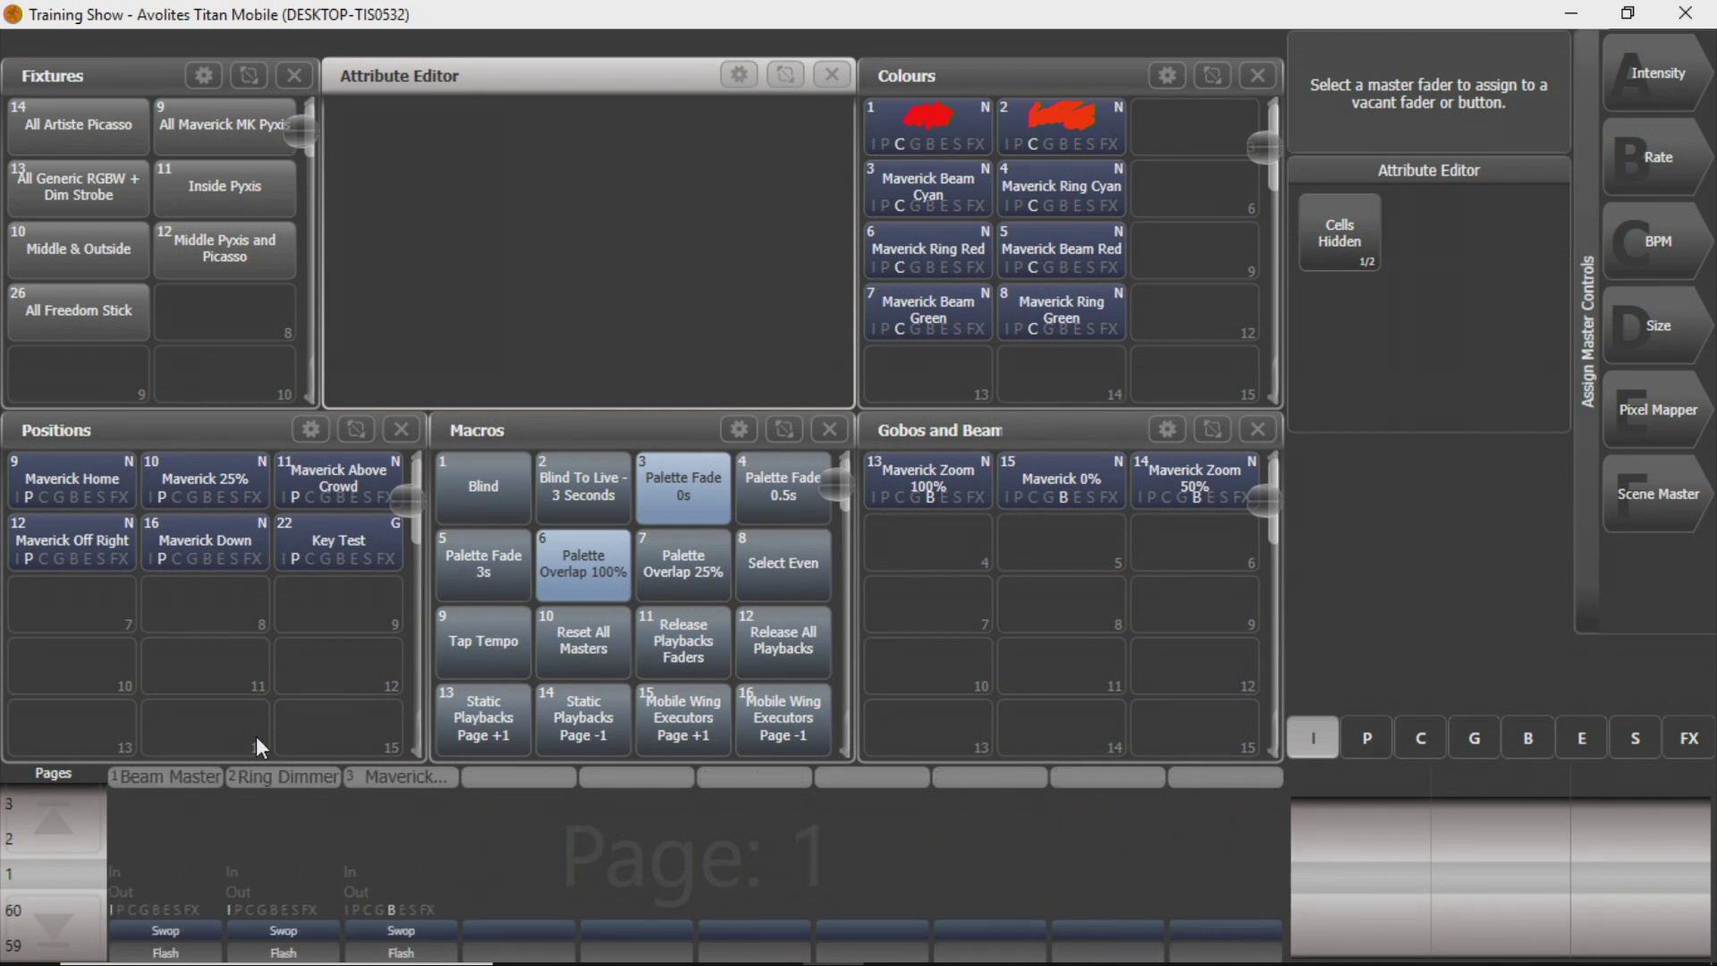
Step: Assign the Grand Master from the Intensity masters to the last playback fader
{"action": "left_click", "coordinate": [1660, 83]}
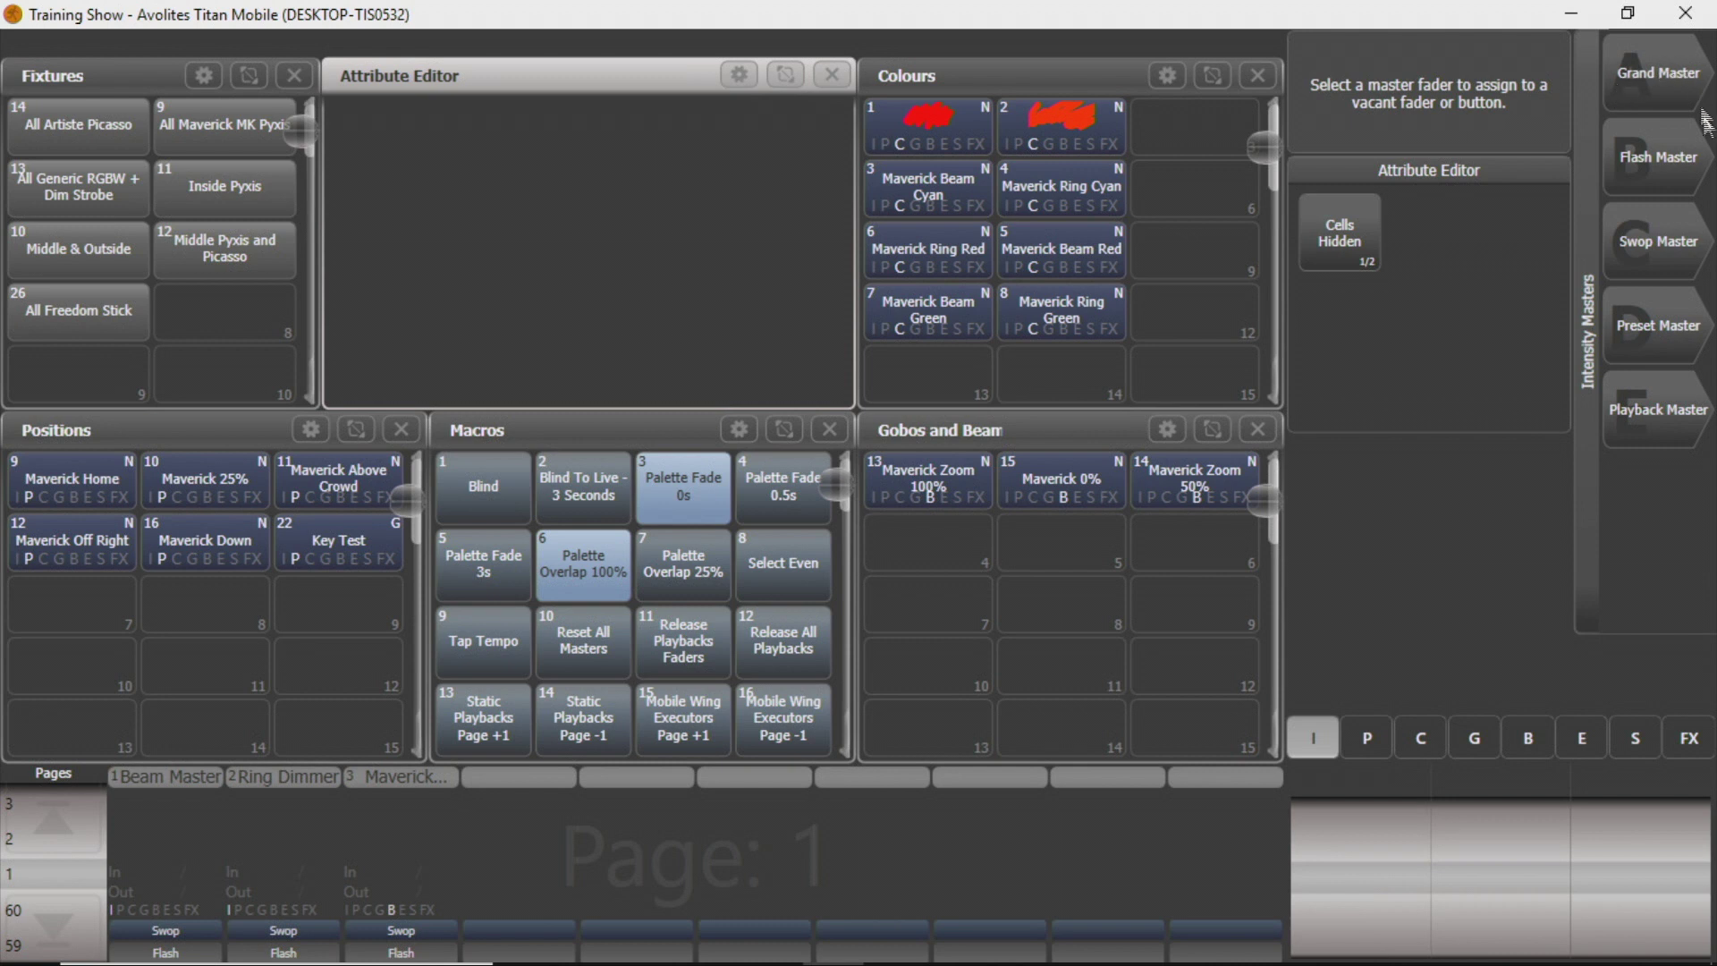
{"action": "left_click", "coordinate": [1659, 90]}
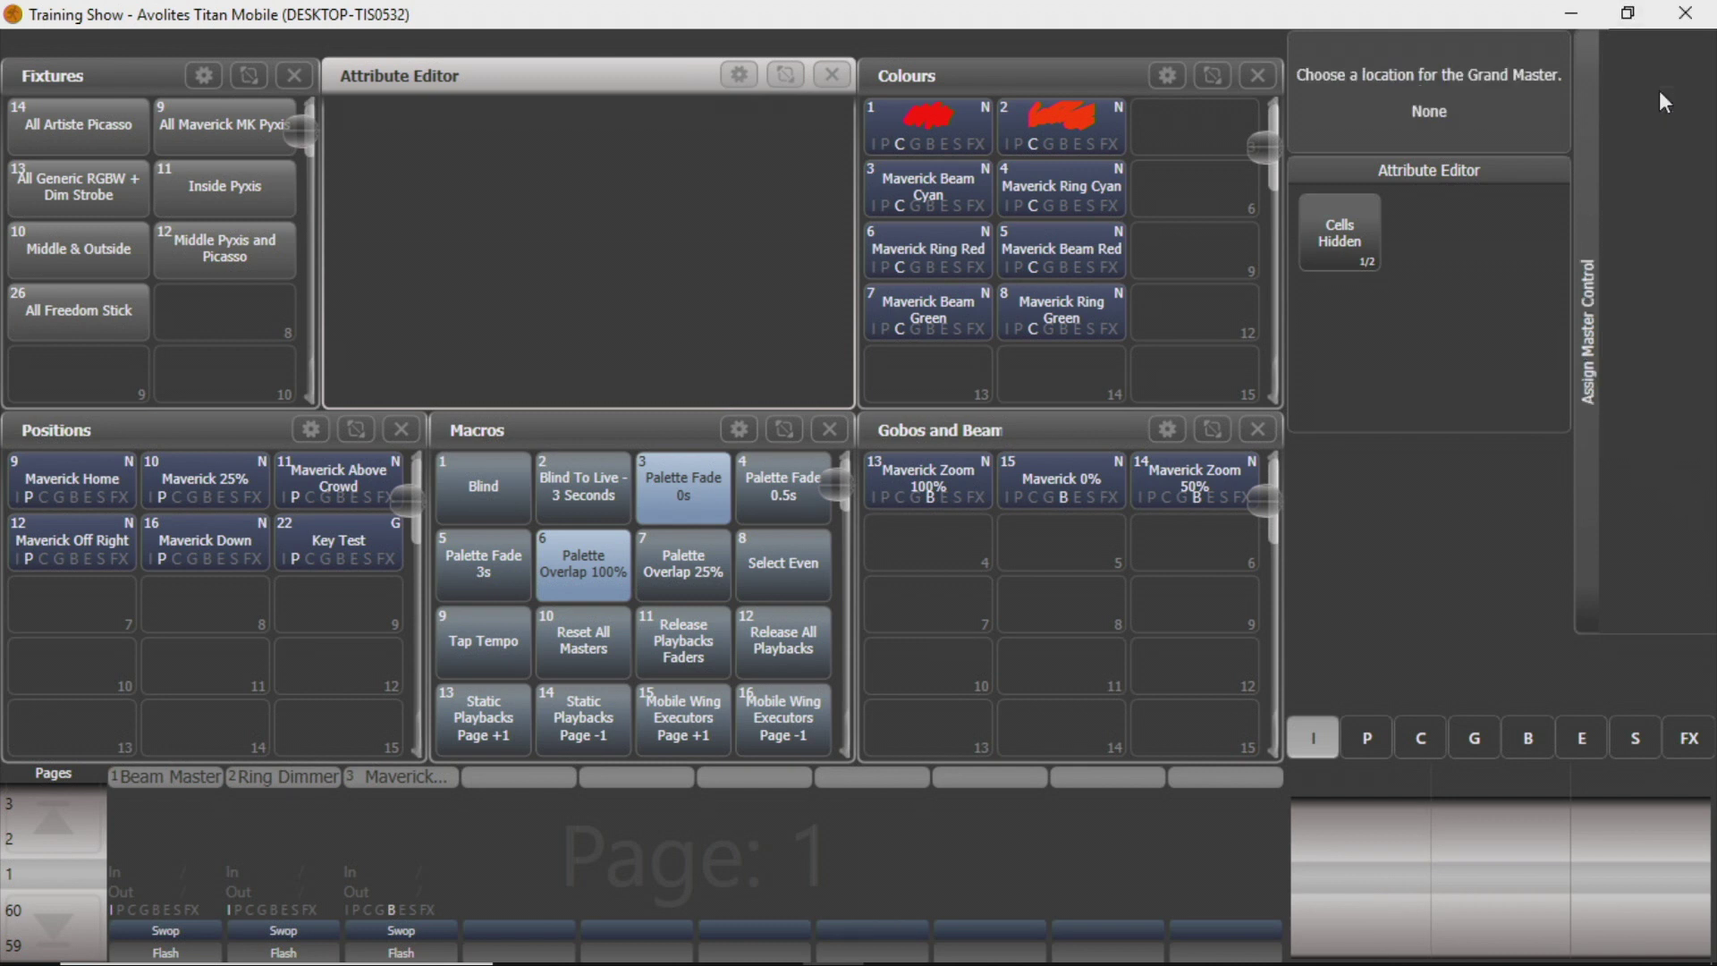
{"action": "left_click", "coordinate": [1246, 854]}
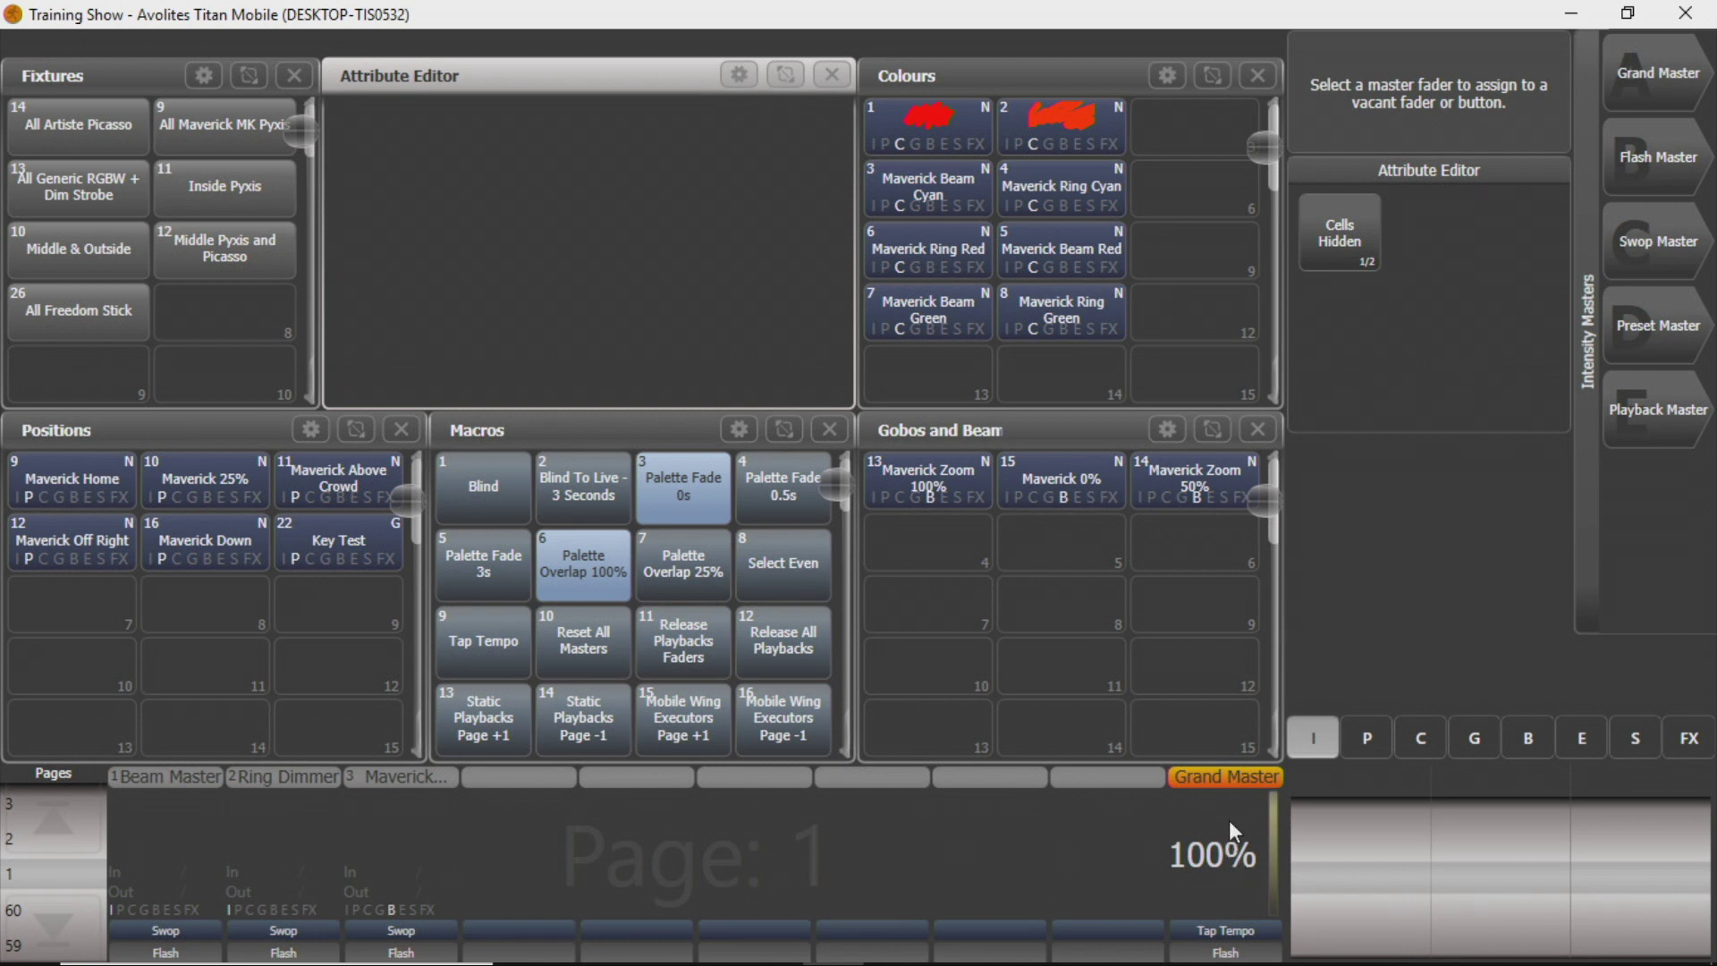
Step: Show the Open Workspace Window list and page on to Timecode, Undo History and User Settings
{"action": "key", "text": "Escape"}
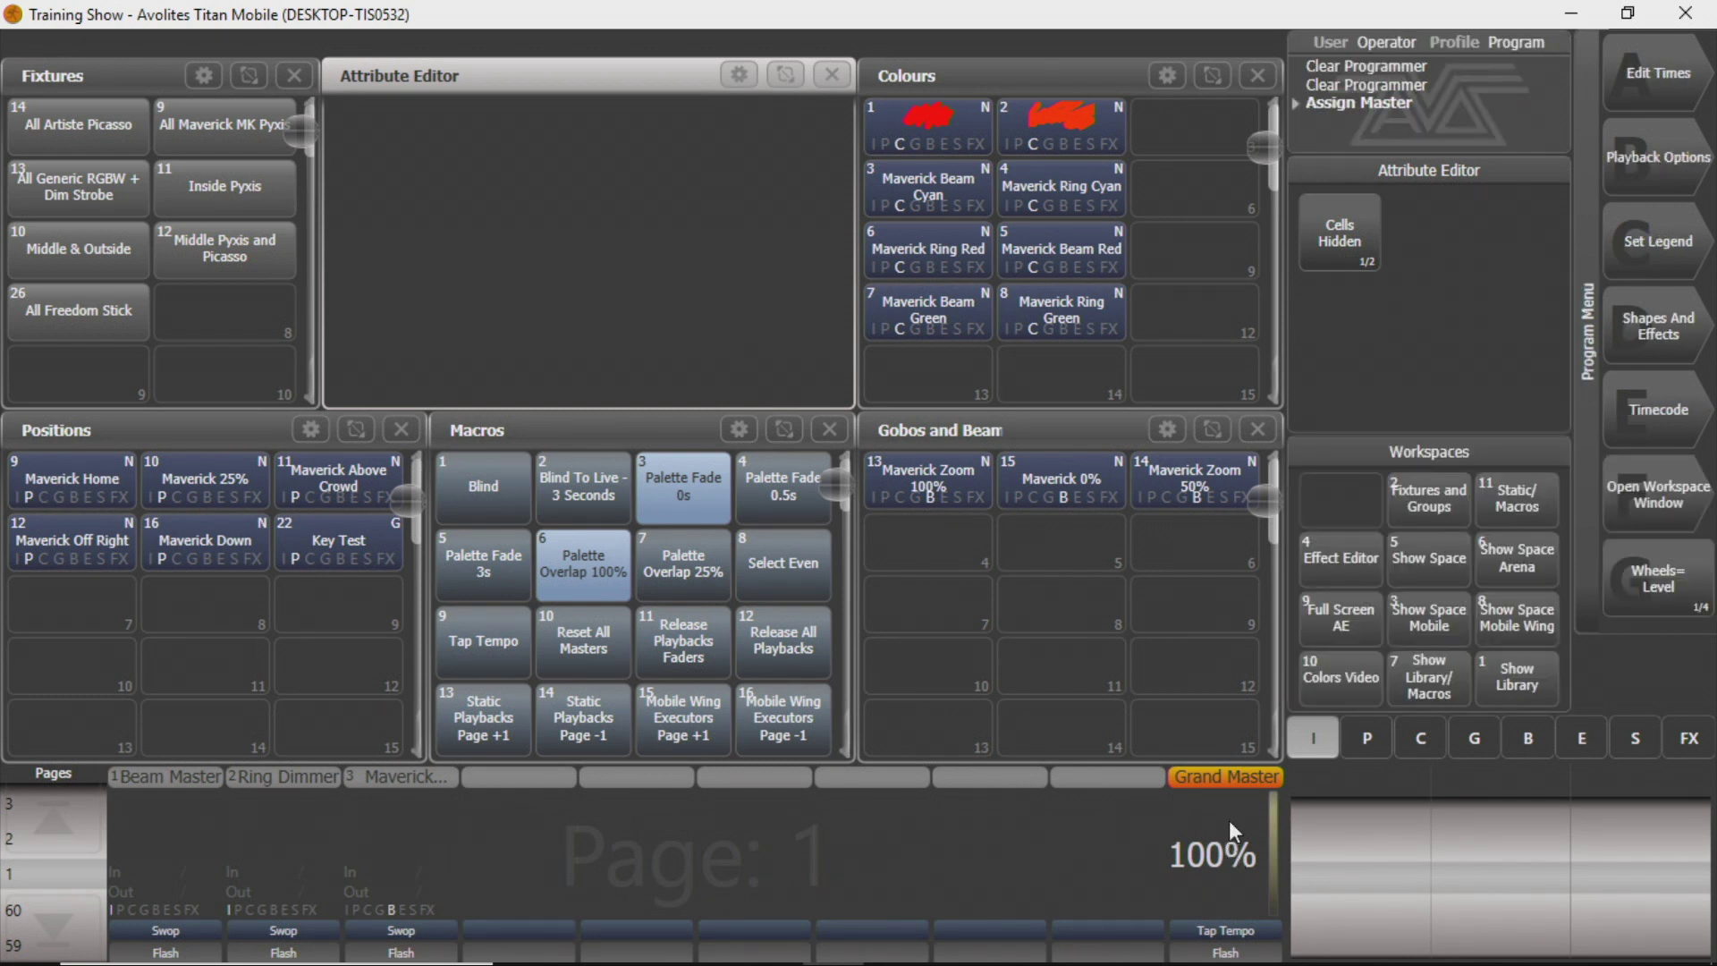
{"action": "key", "text": "F5"}
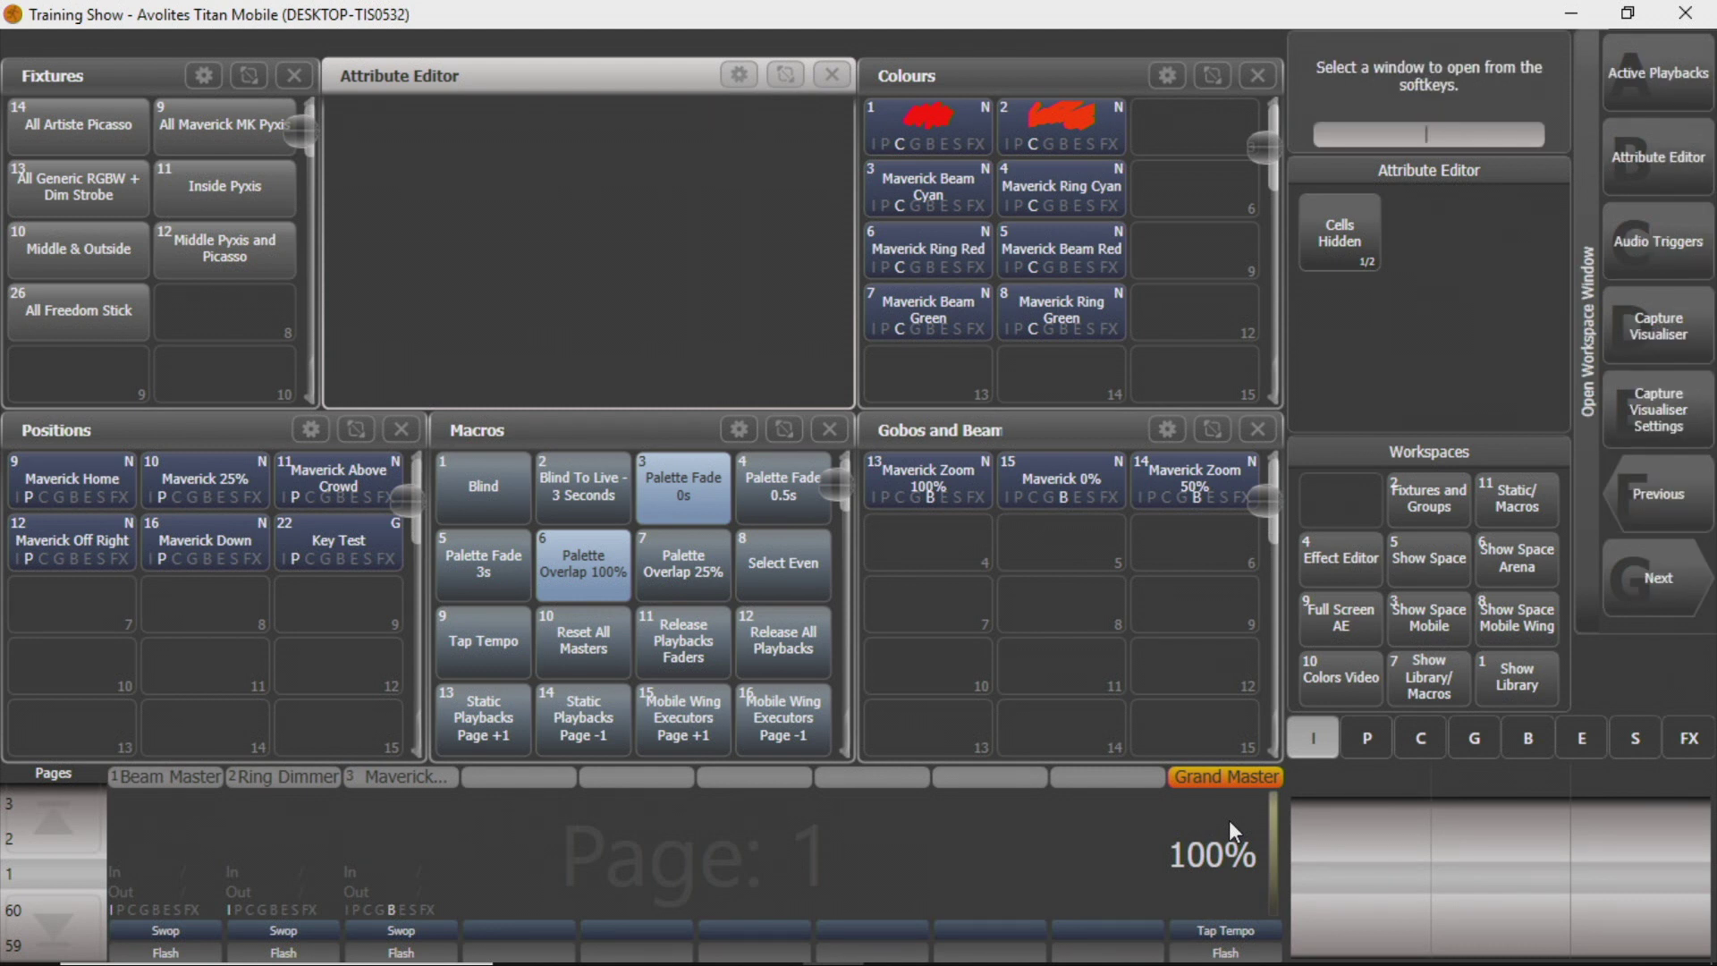
{"action": "key", "text": "F7"}
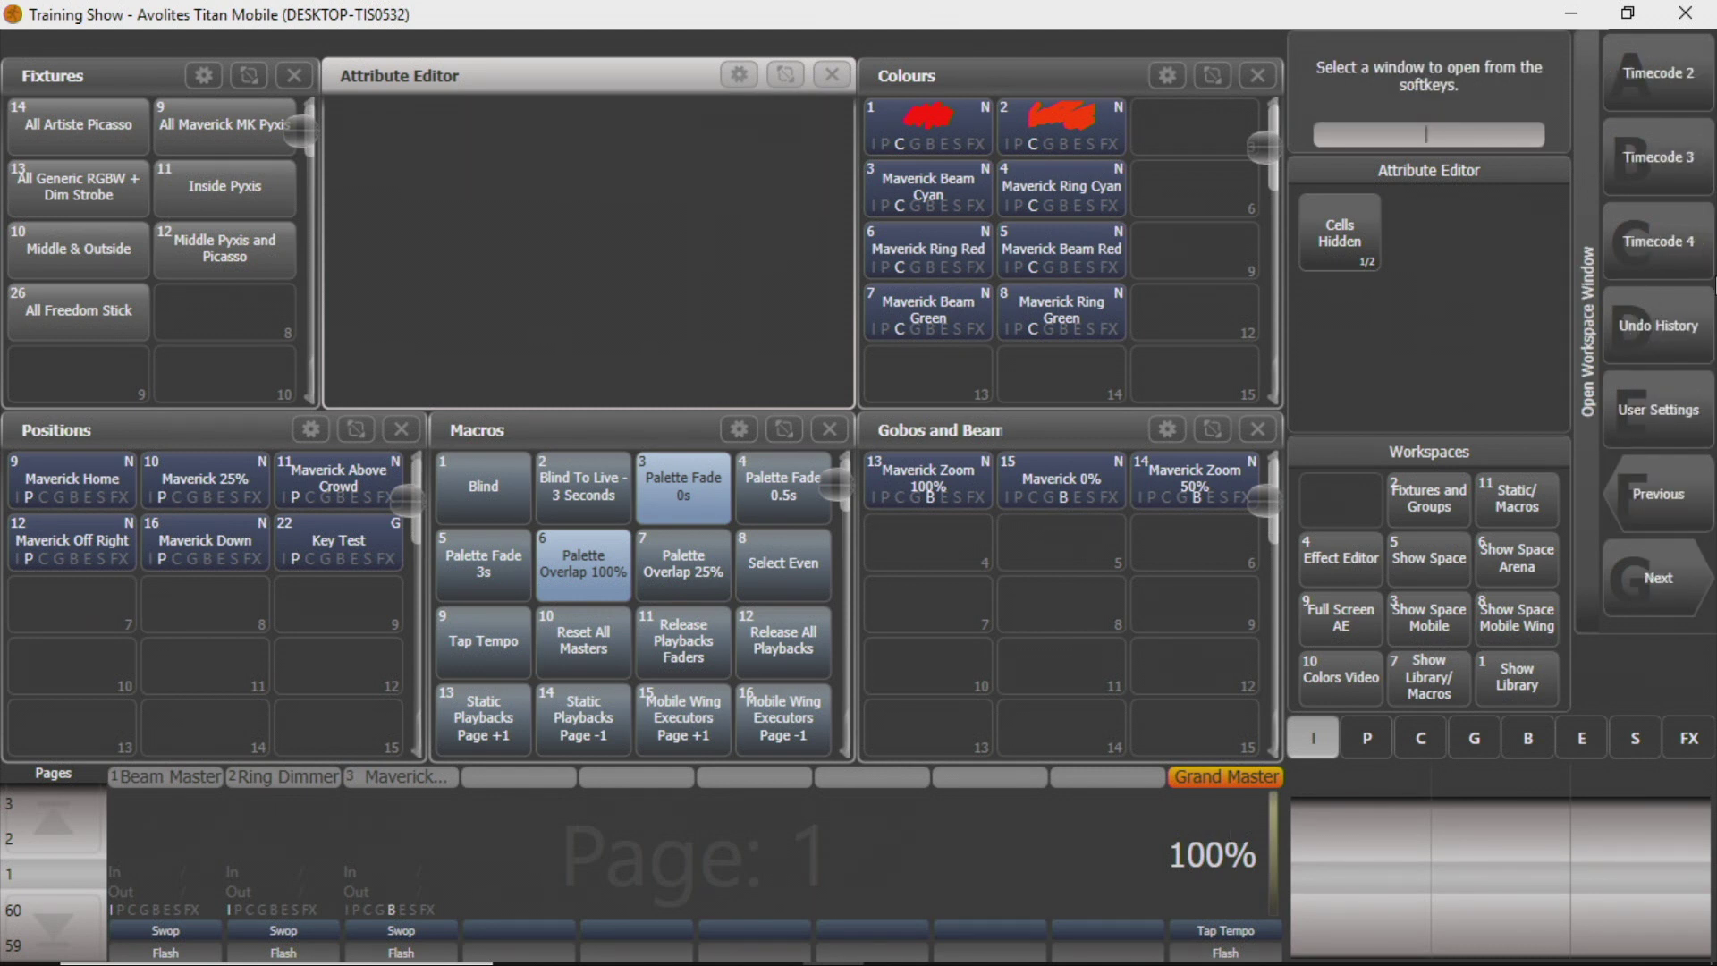
Step: In User Settings > Handles, enable and then disable Grand Master Fader
{"action": "left_click", "coordinate": [1656, 403]}
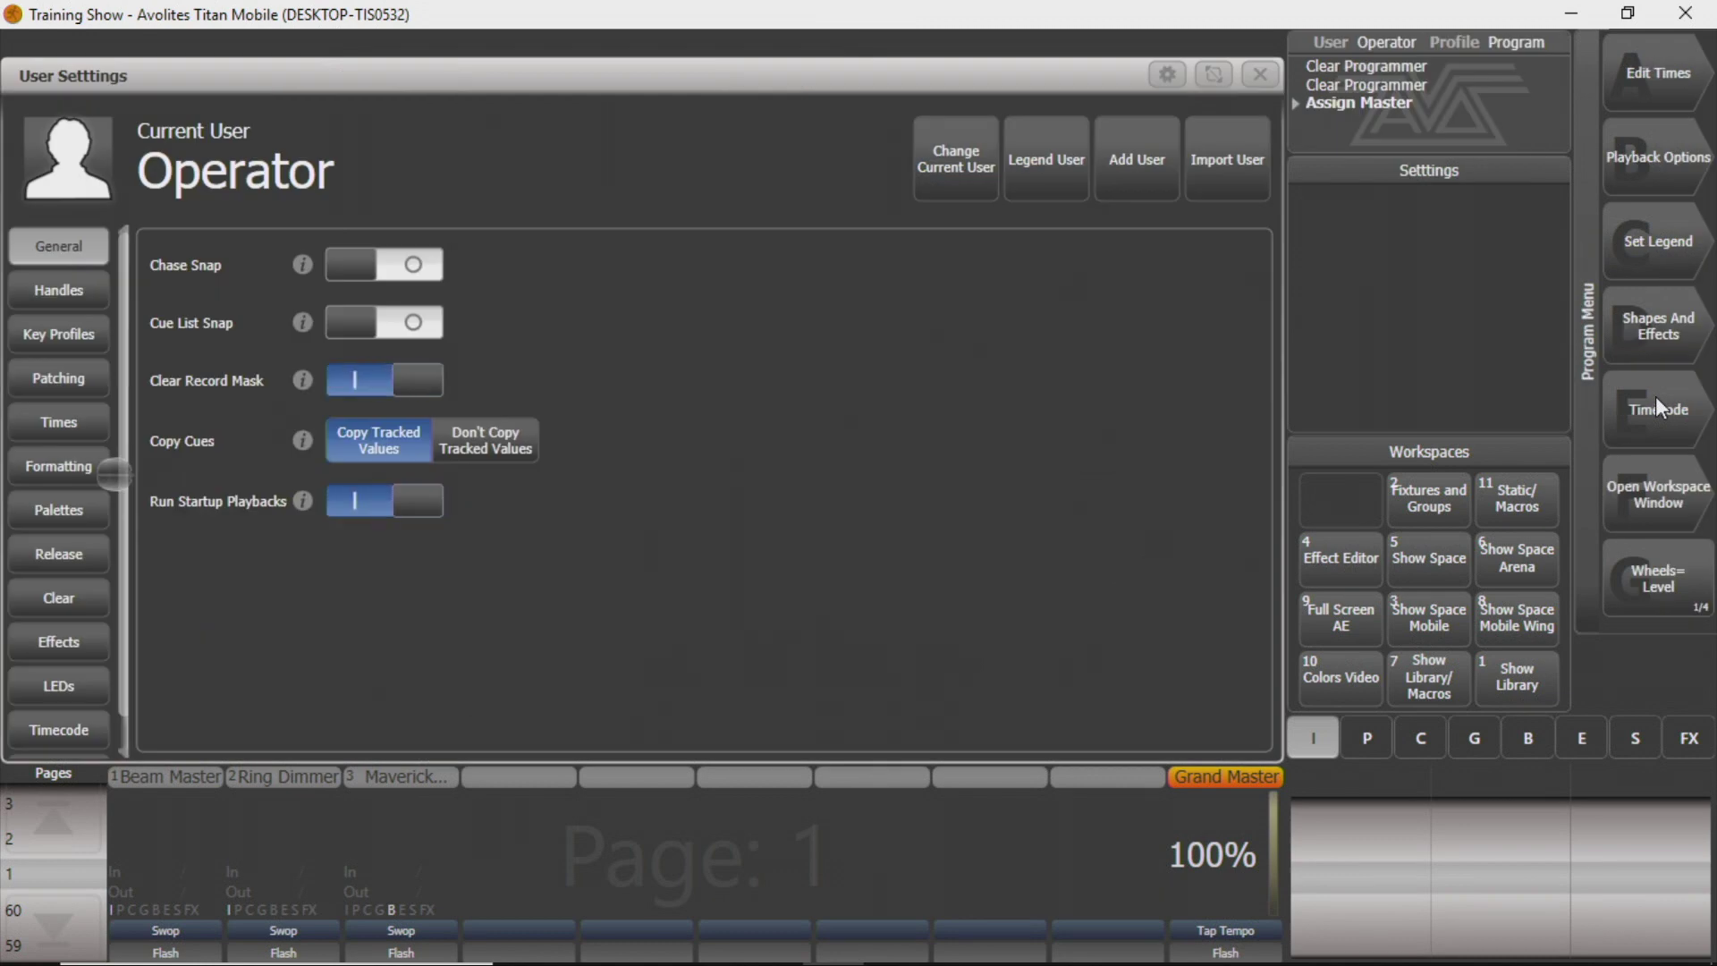
{"action": "left_click", "coordinate": [59, 288]}
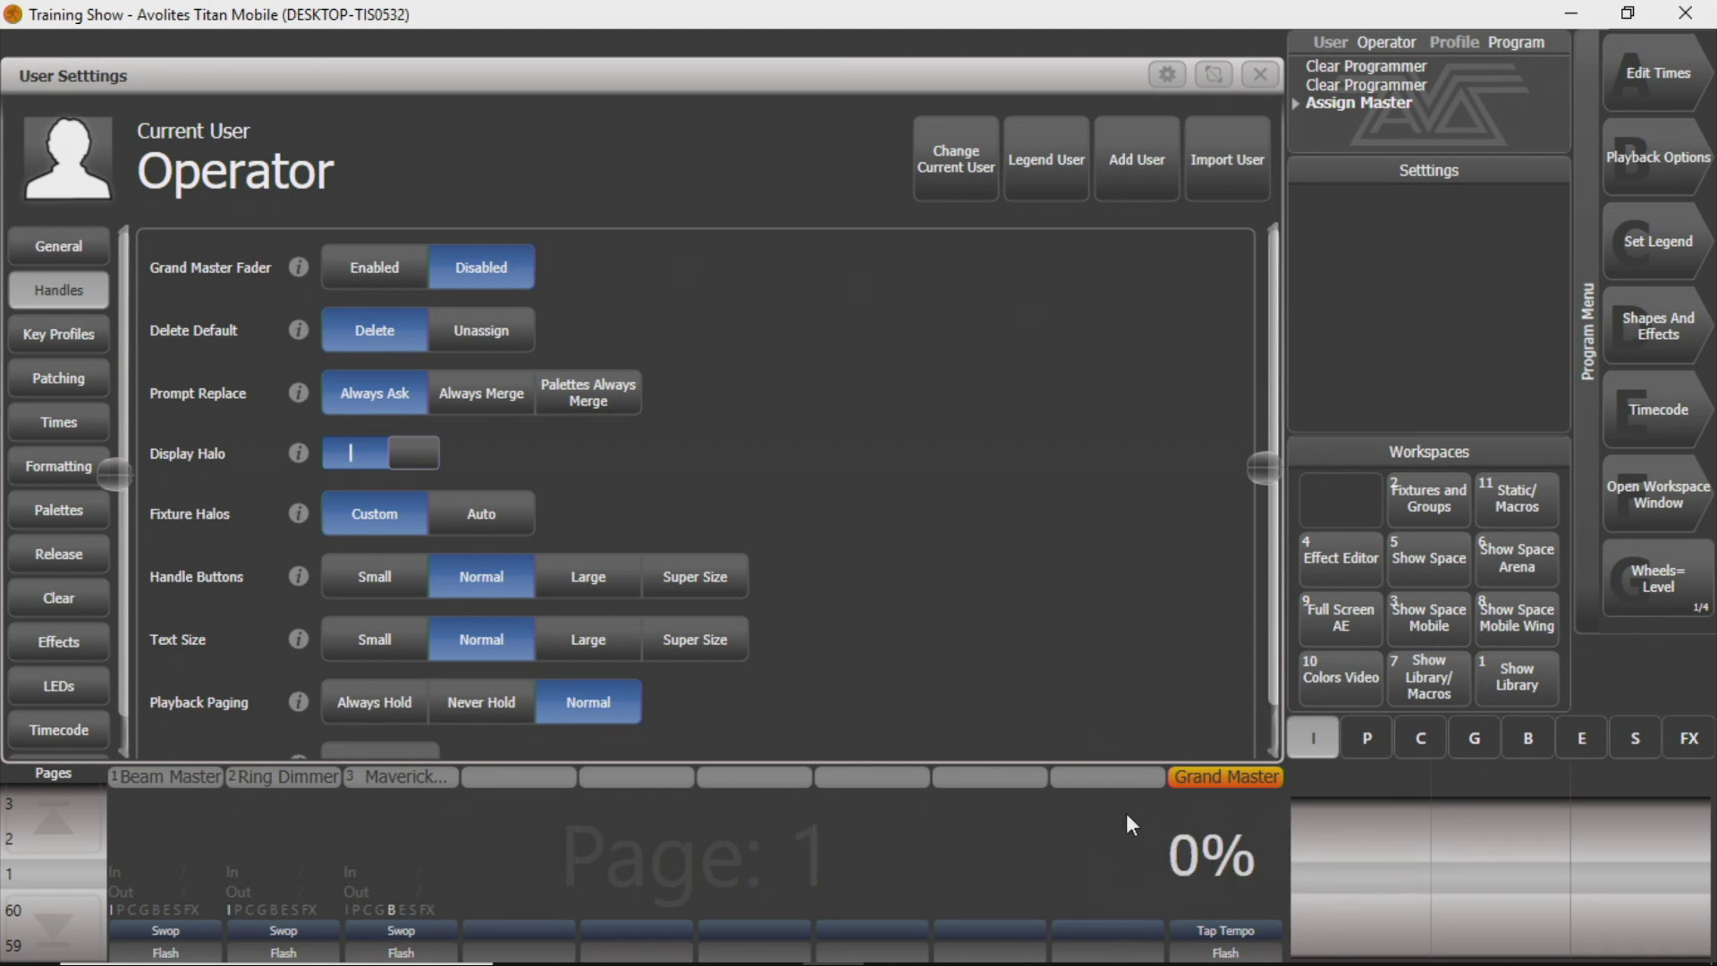
{"action": "left_click", "coordinate": [404, 267]}
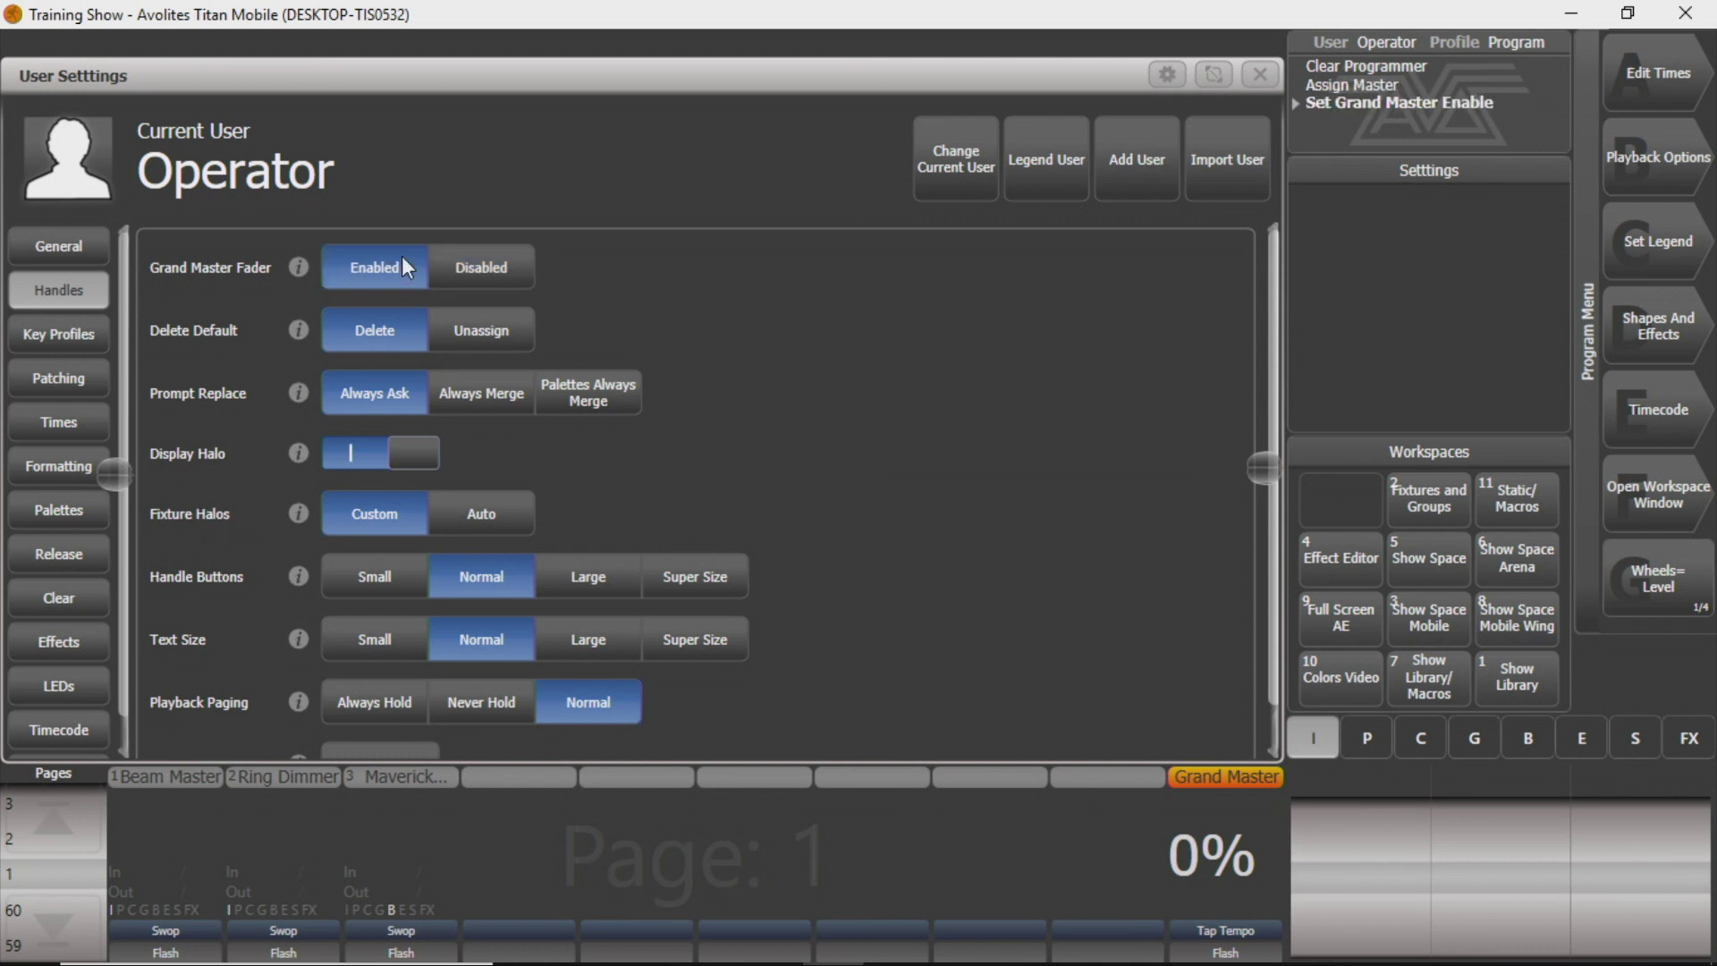
{"action": "left_click", "coordinate": [488, 273]}
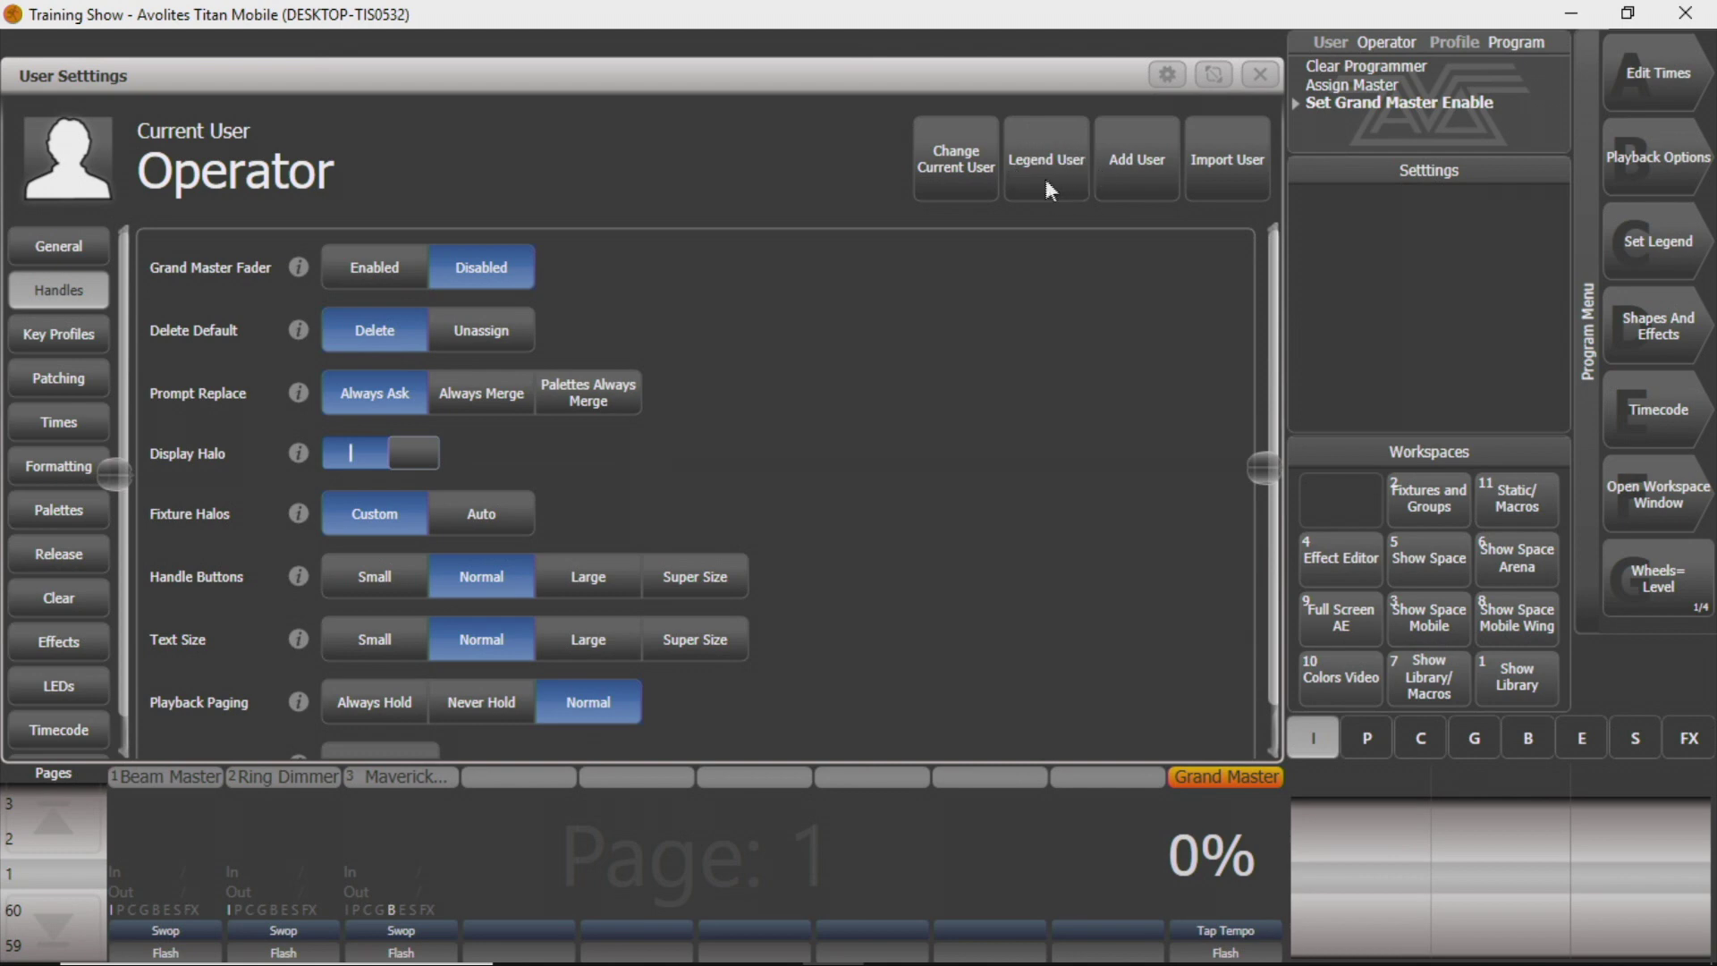
Step: Change the current user from Operator to the other profile and close User Settings
{"action": "left_click", "coordinate": [968, 170]}
{"action": "left_click", "coordinate": [1130, 179]}
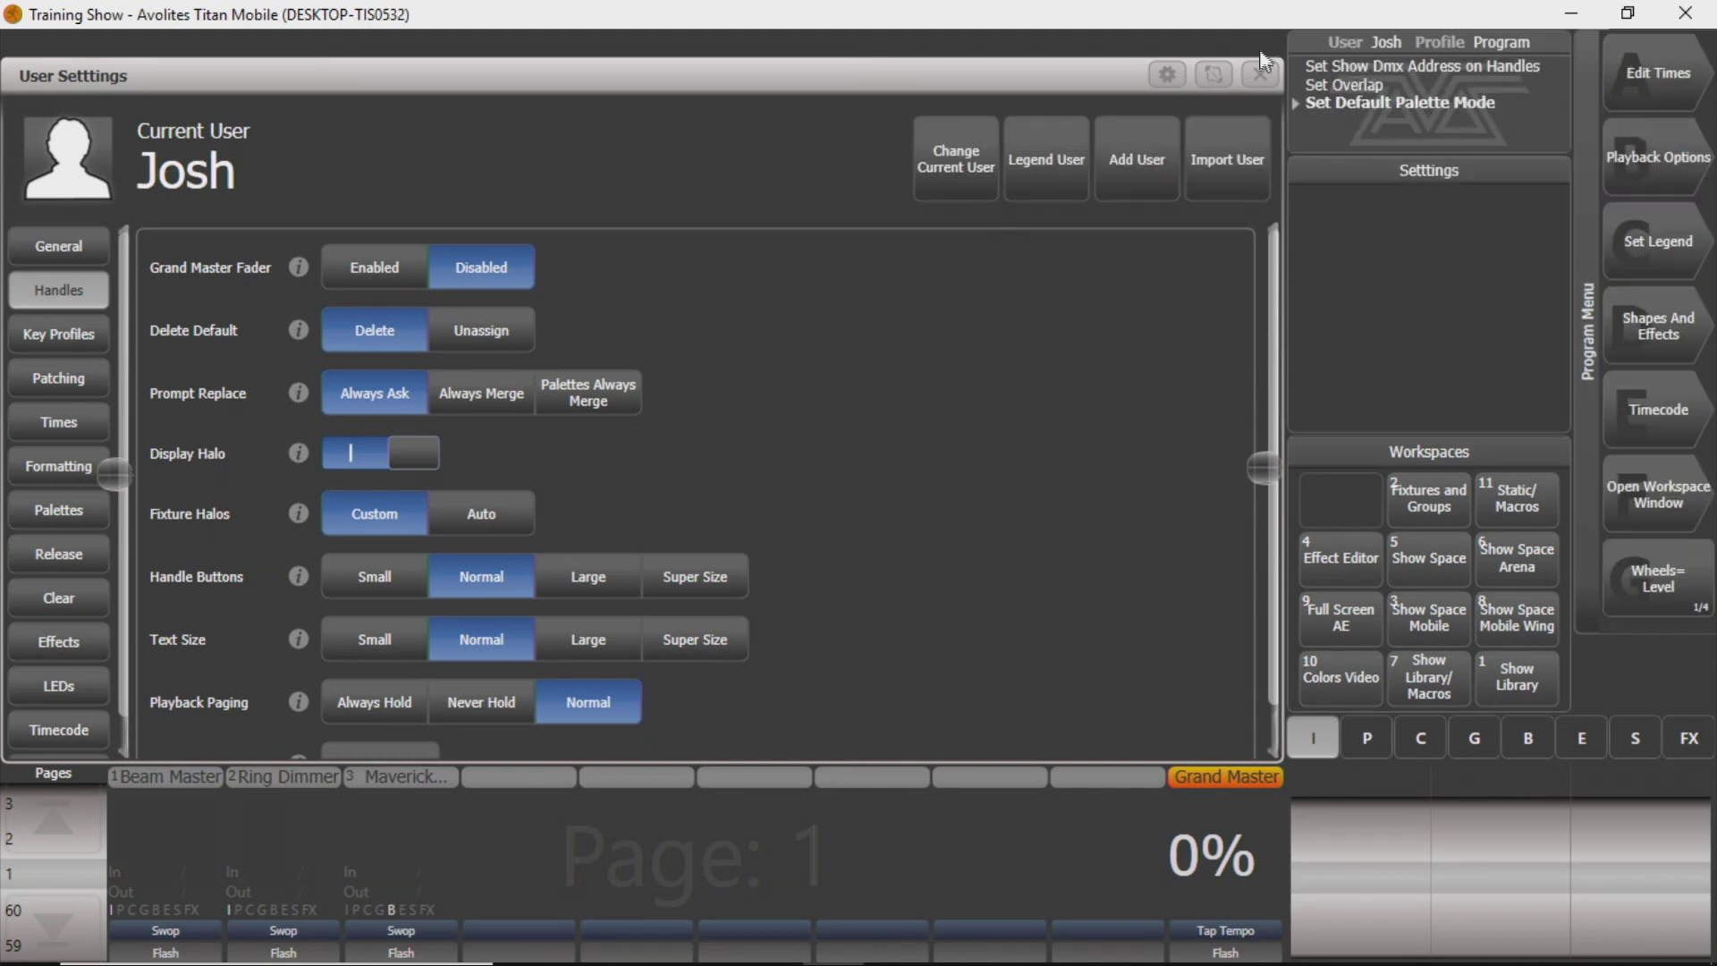
{"action": "left_click", "coordinate": [1260, 72]}
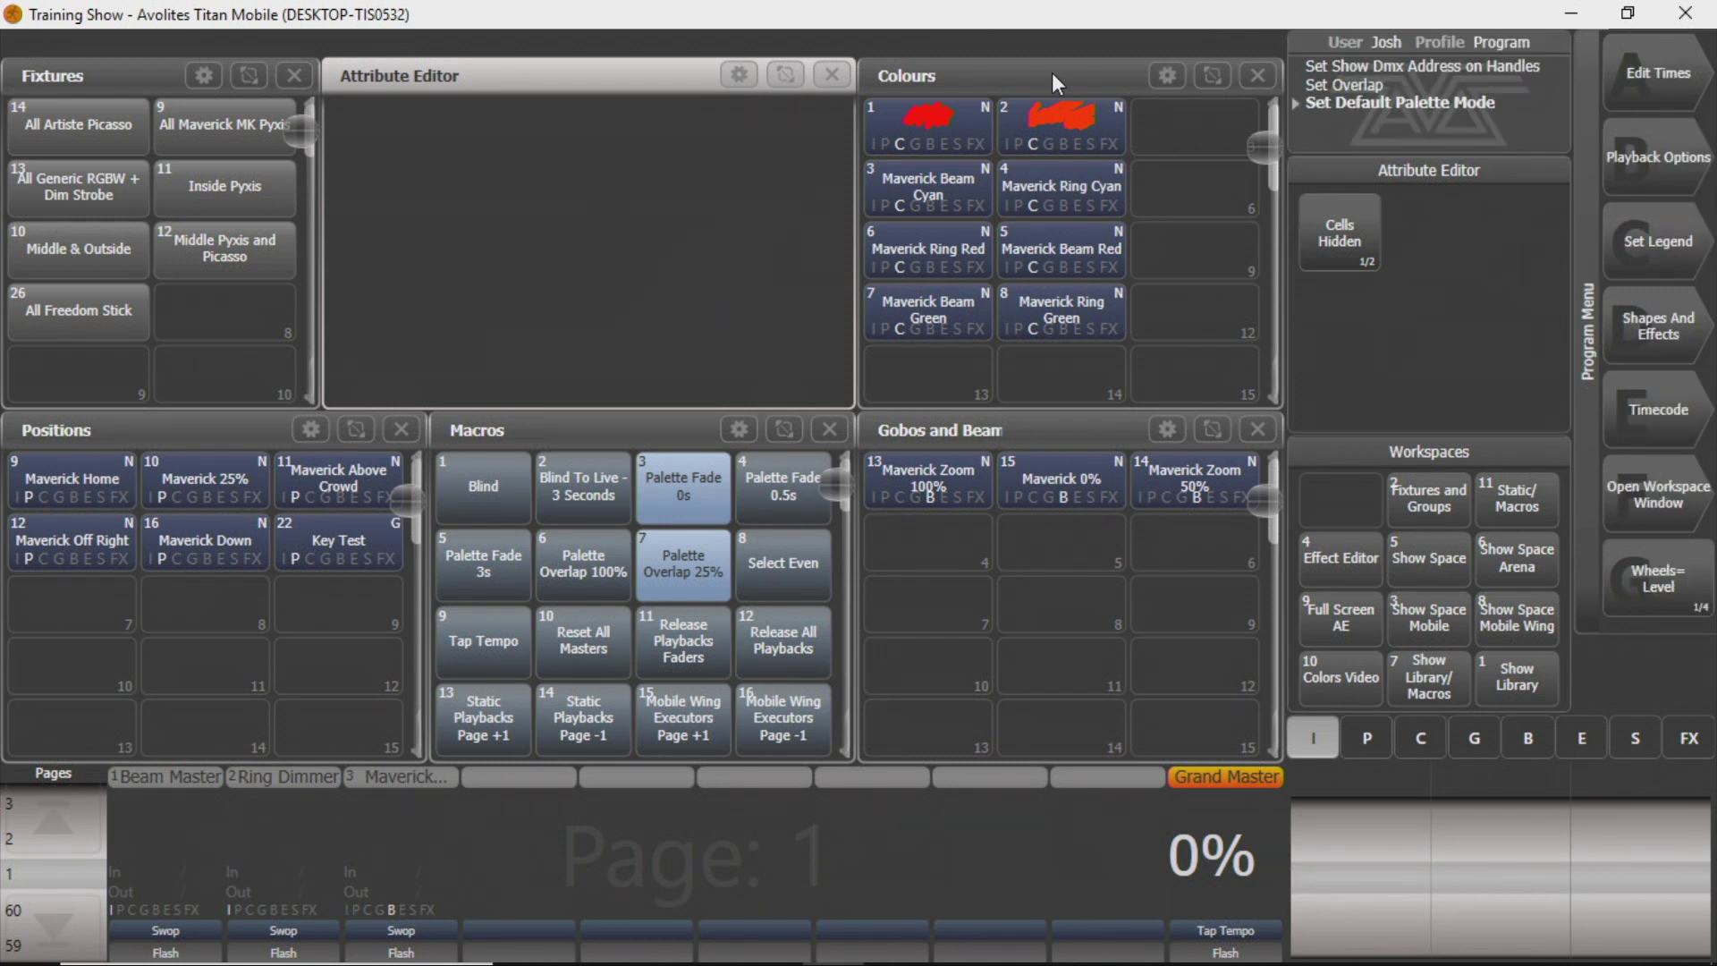
Step: Delete the Grand Master handle and place Intensity > Flash Master on the last page-1 fader
{"action": "key", "text": "Delete"}
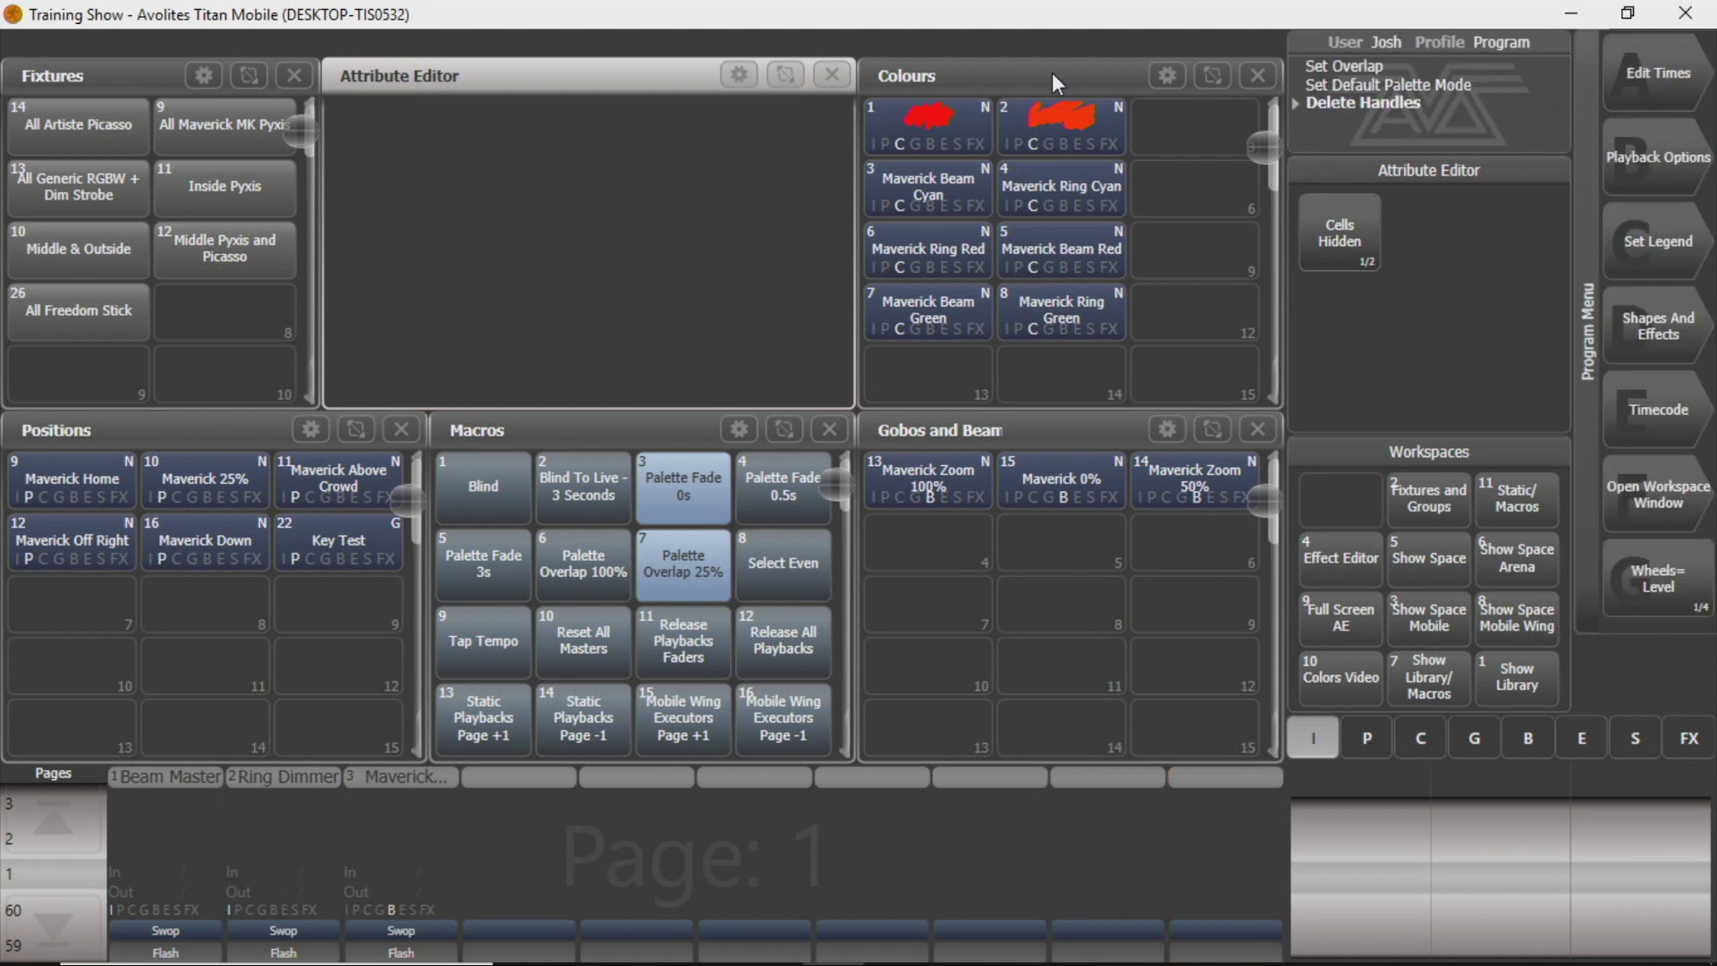
{"action": "key", "text": "ctrl+r"}
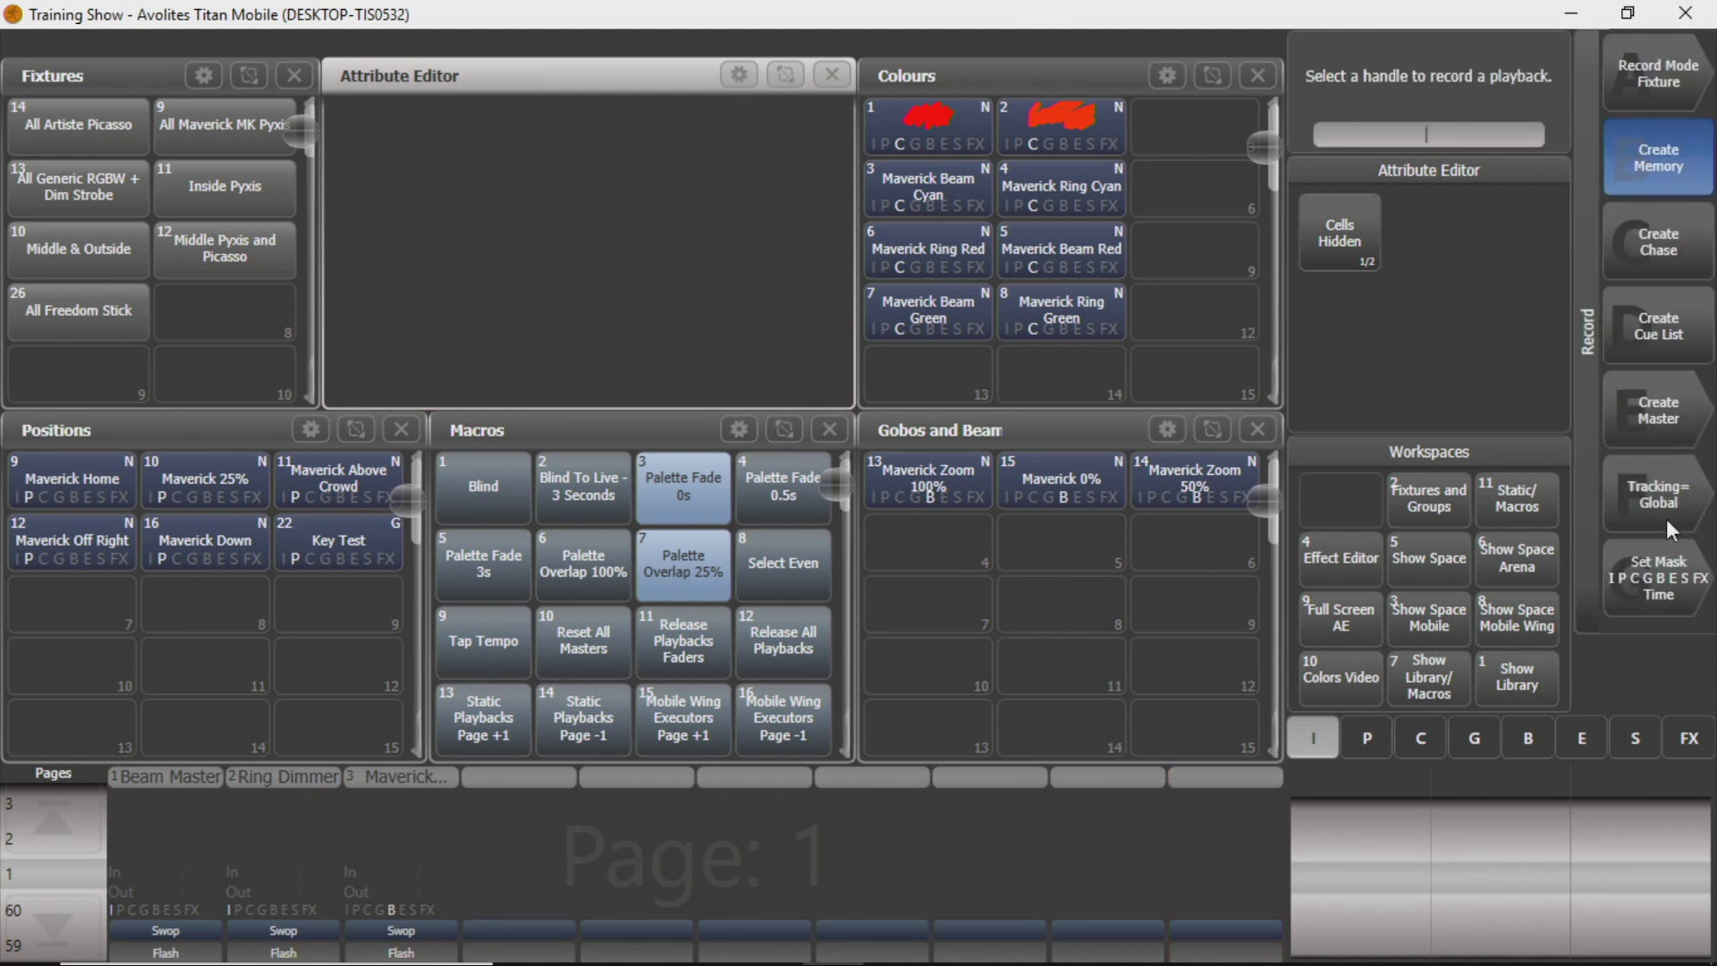
{"action": "left_click", "coordinate": [1661, 411]}
{"action": "left_click", "coordinate": [1665, 124]}
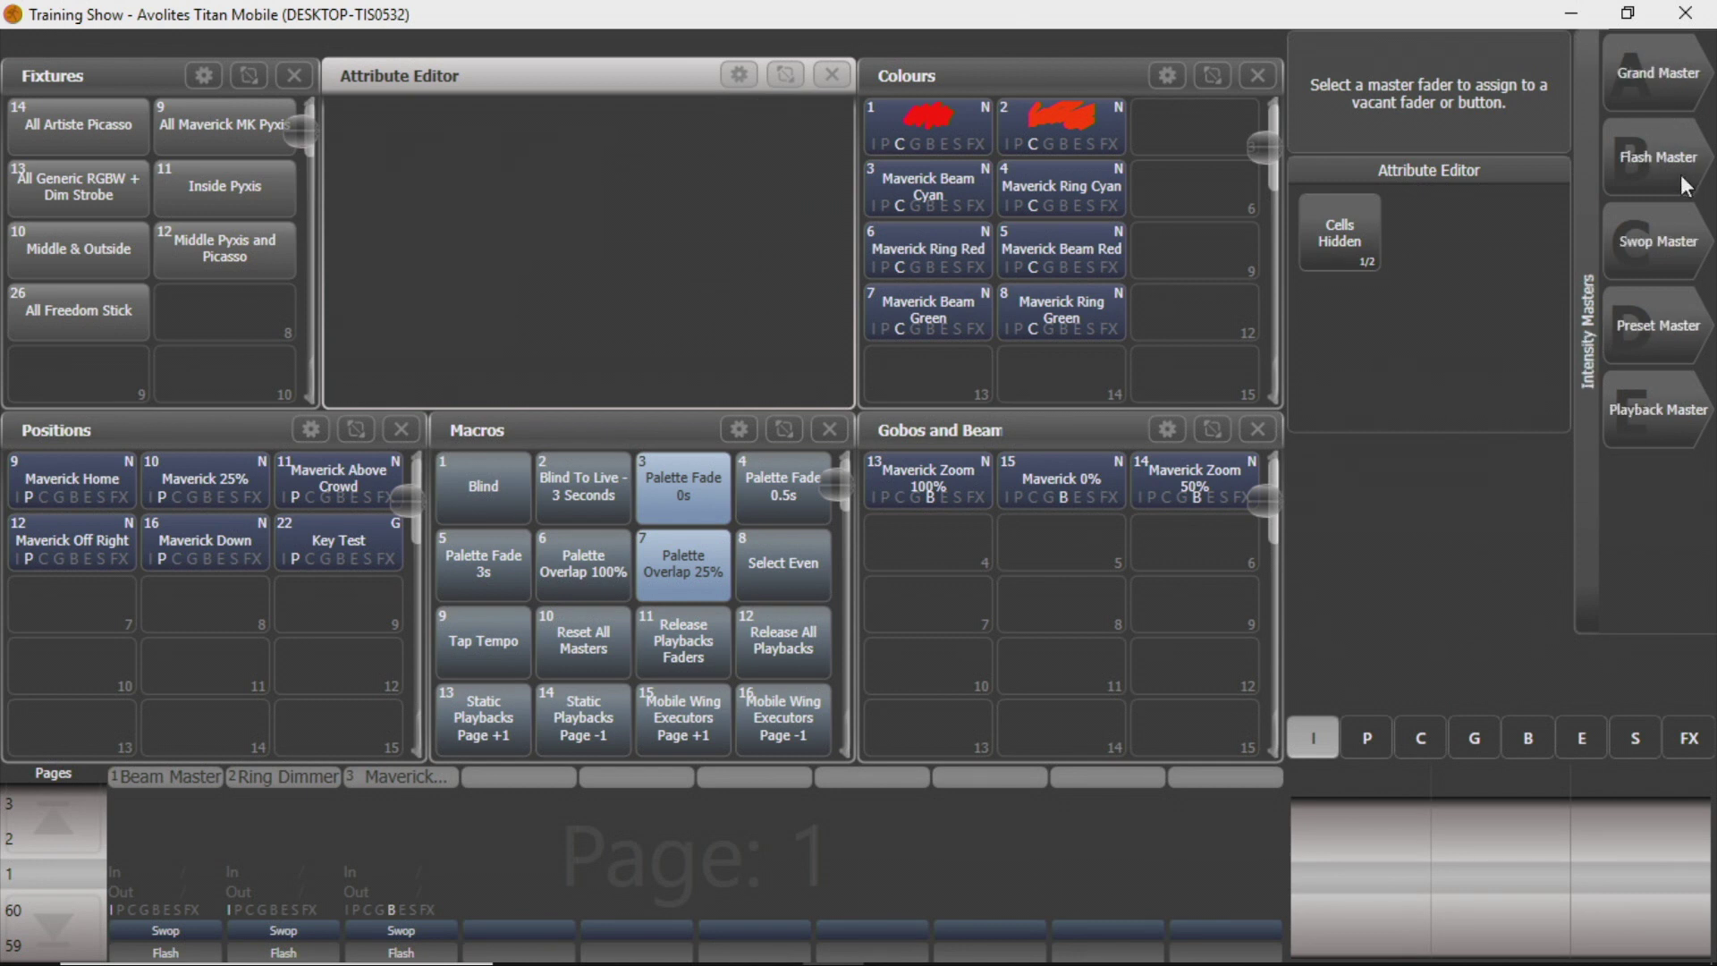
{"action": "left_click", "coordinate": [1623, 174]}
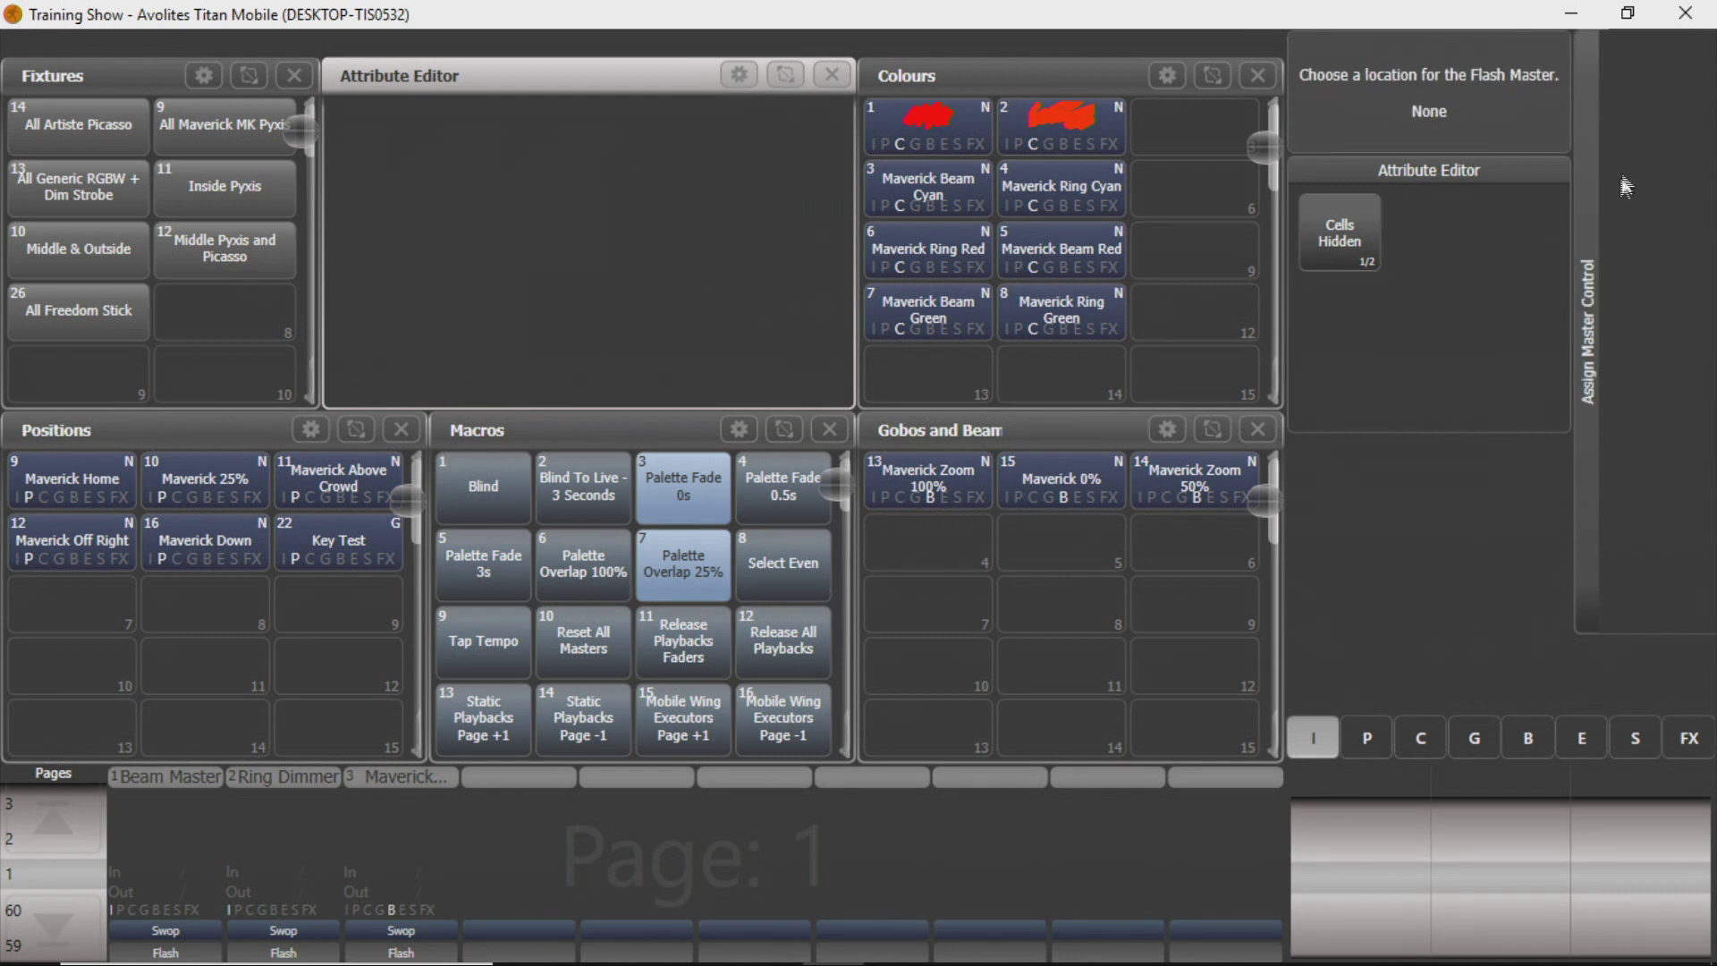
{"action": "left_click", "coordinate": [1177, 899]}
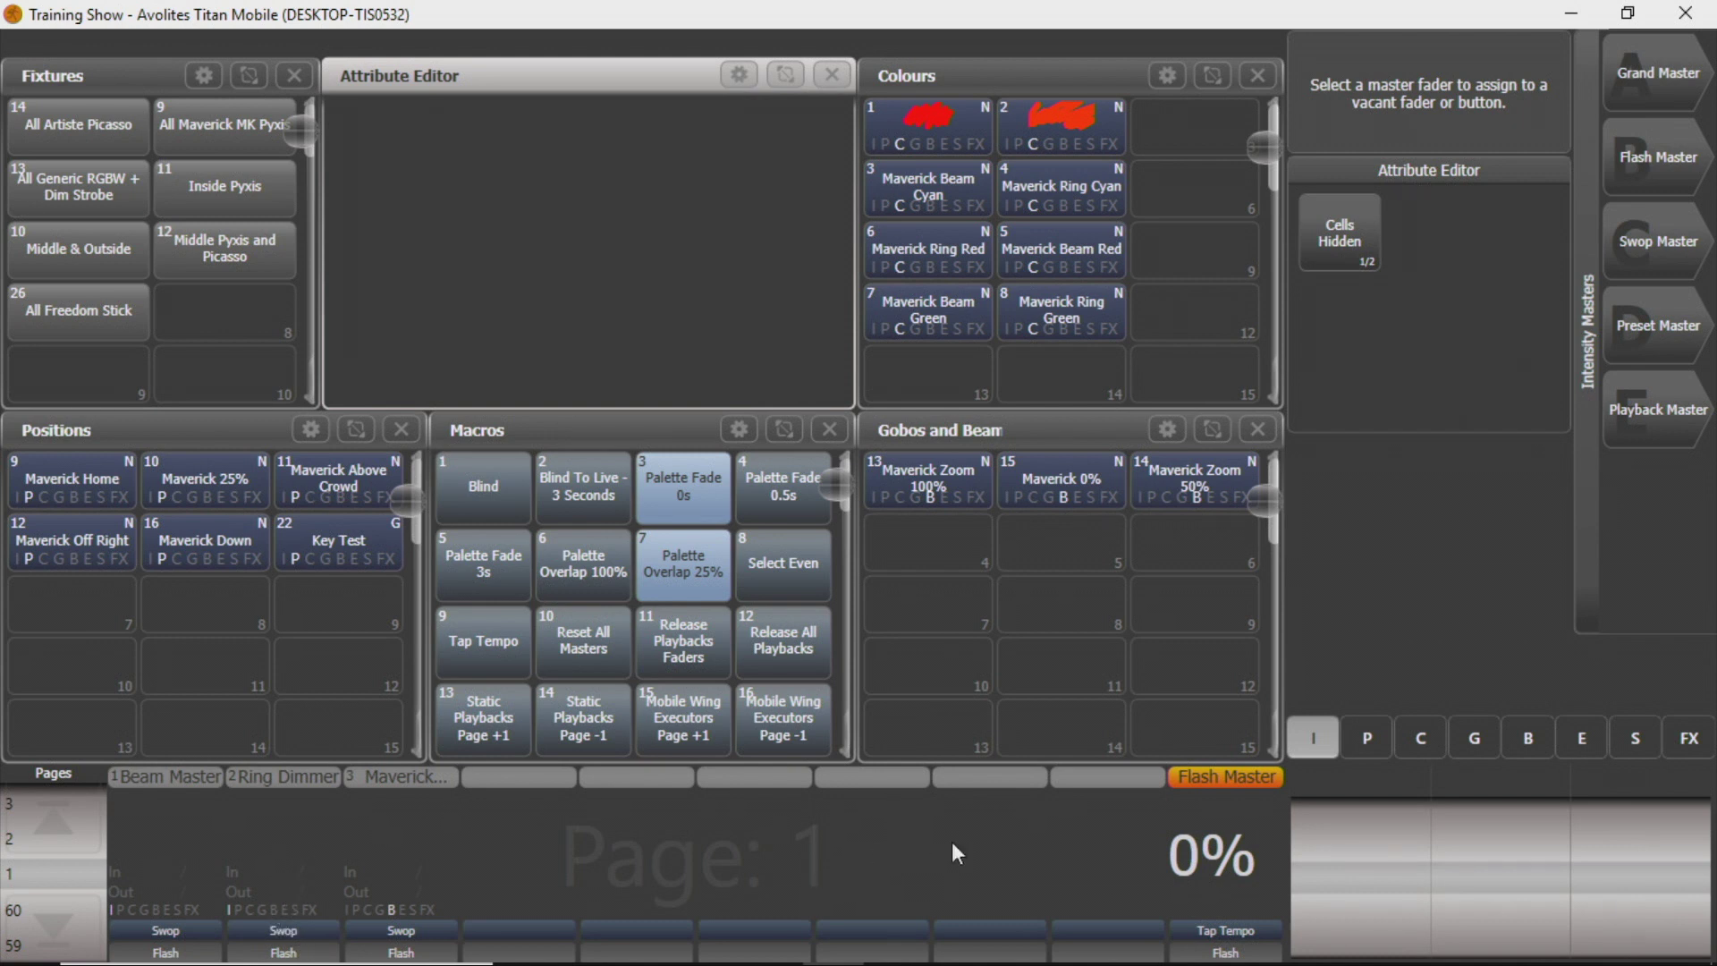
{"action": "scroll", "coordinate": [957, 876], "scroll_direction": "up", "scroll_amount": 1}
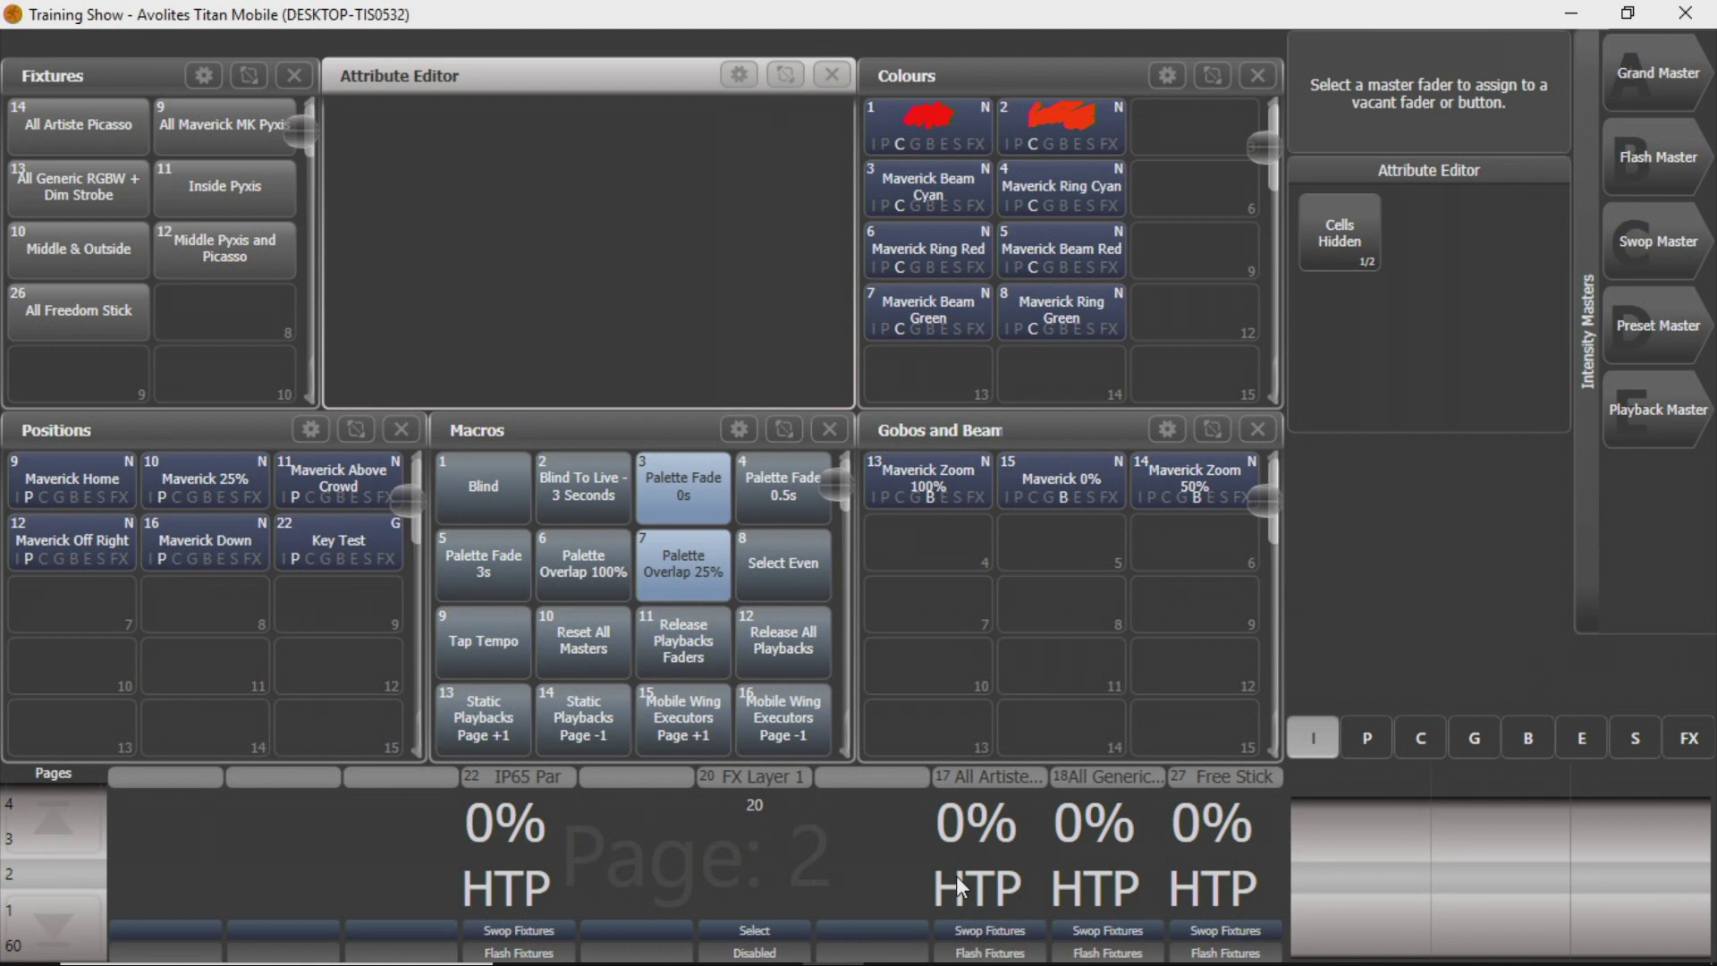
Step: Select and deselect the All Generic RGBW + Dim Strobe group, then return to page 1
{"action": "left_click", "coordinate": [1134, 955]}
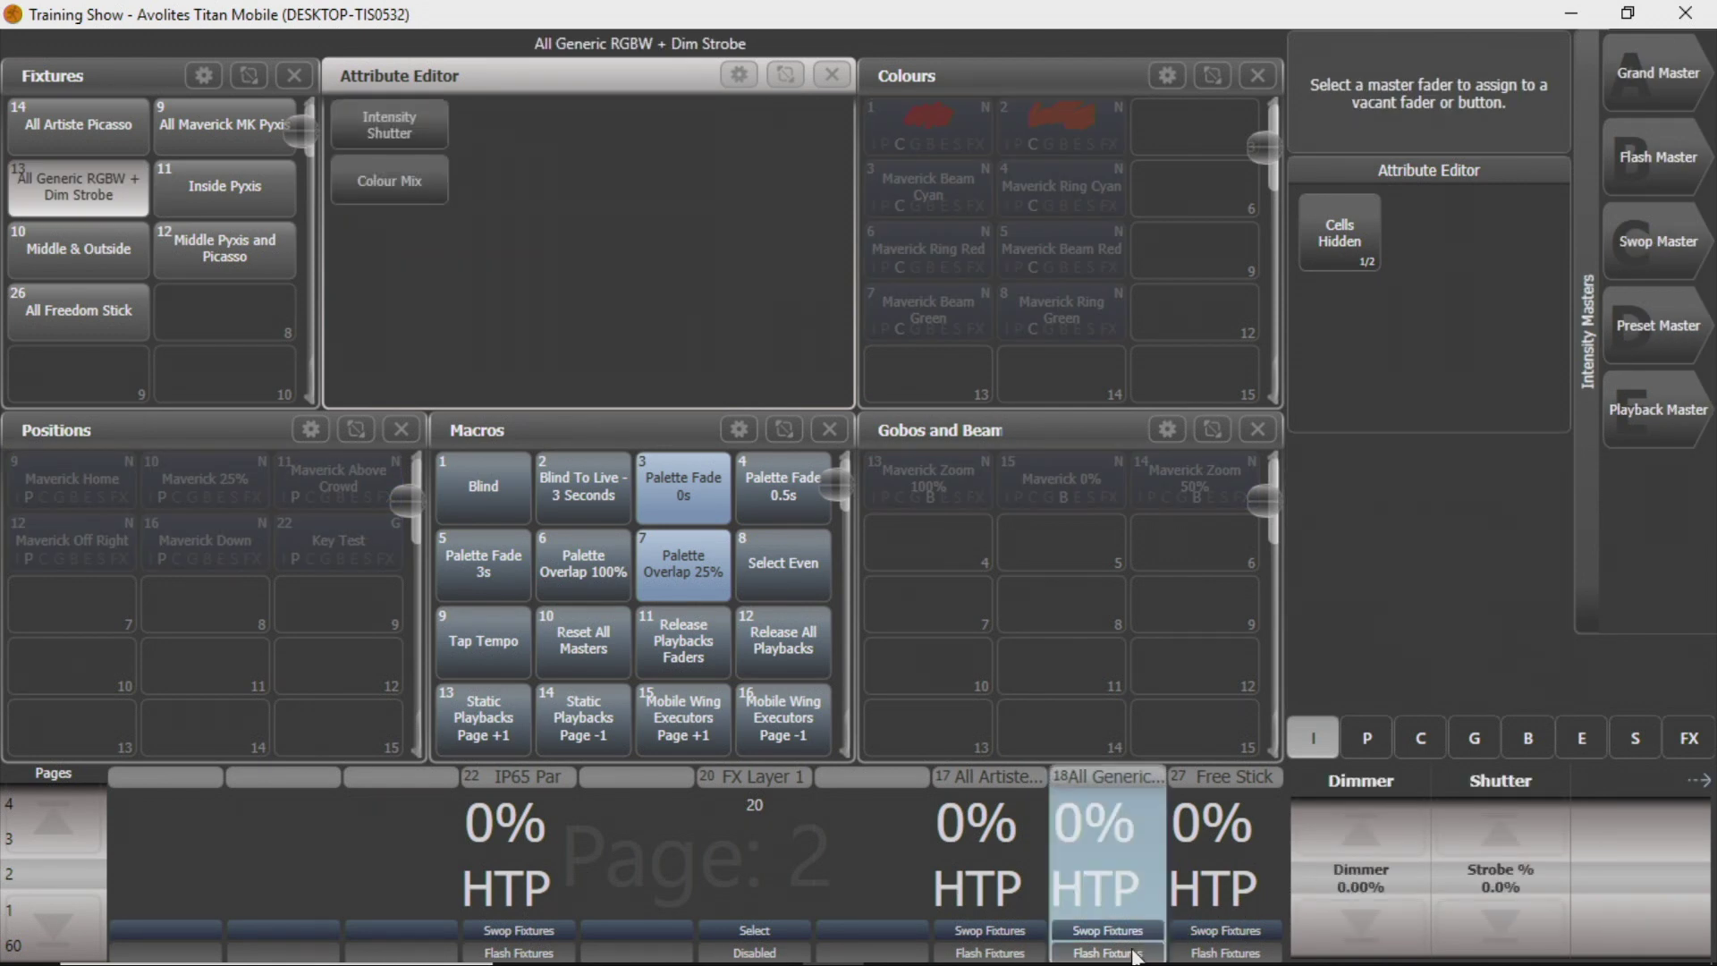
{"action": "left_click", "coordinate": [1134, 955]}
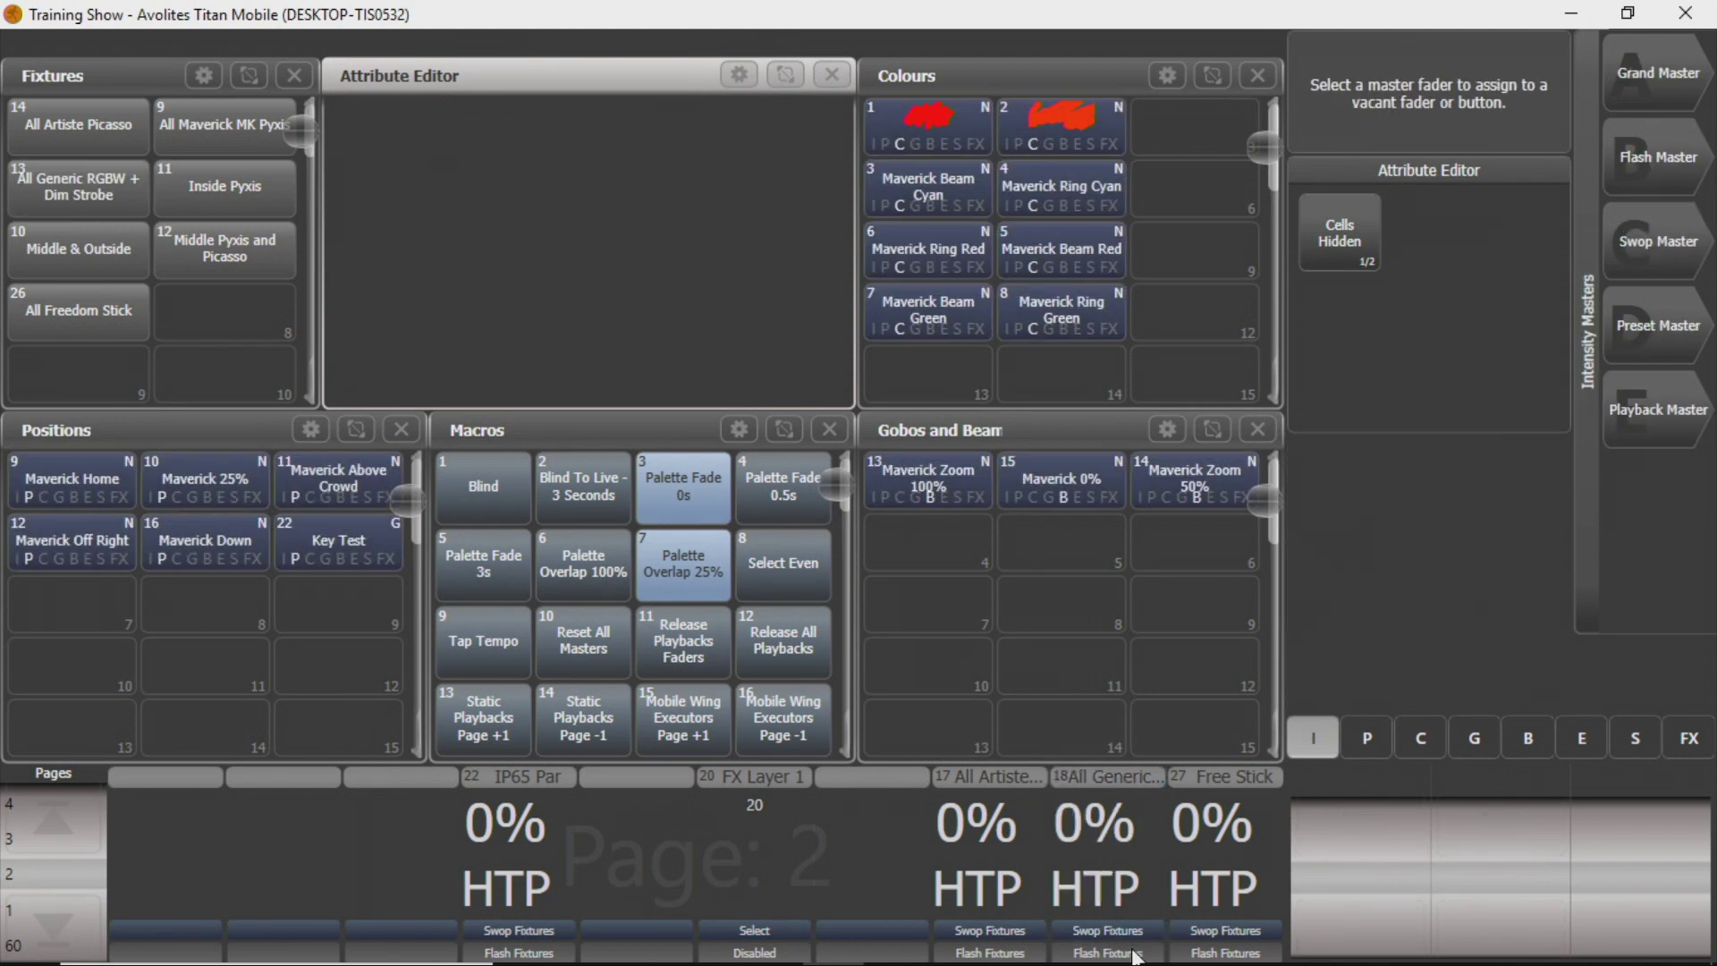
{"action": "key", "text": "Page_Down"}
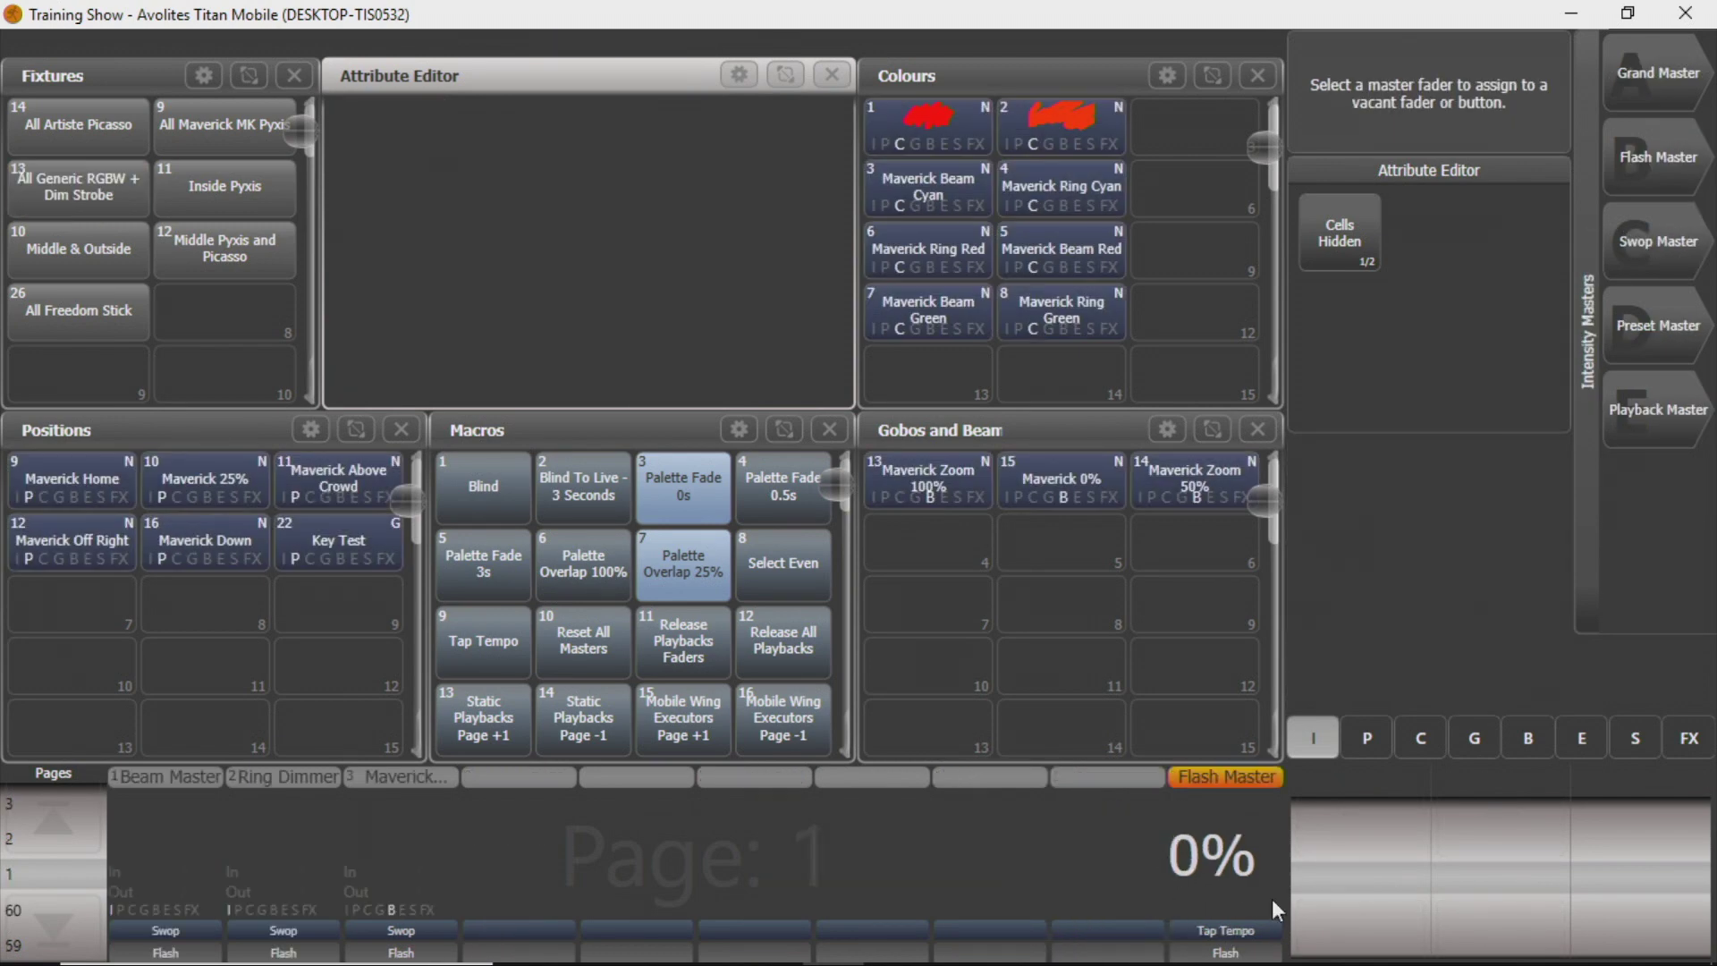
{"action": "scroll", "coordinate": [1271, 898], "scroll_direction": "up", "scroll_amount": 10}
{"action": "scroll", "coordinate": [1272, 899], "scroll_direction": "up", "scroll_amount": 4}
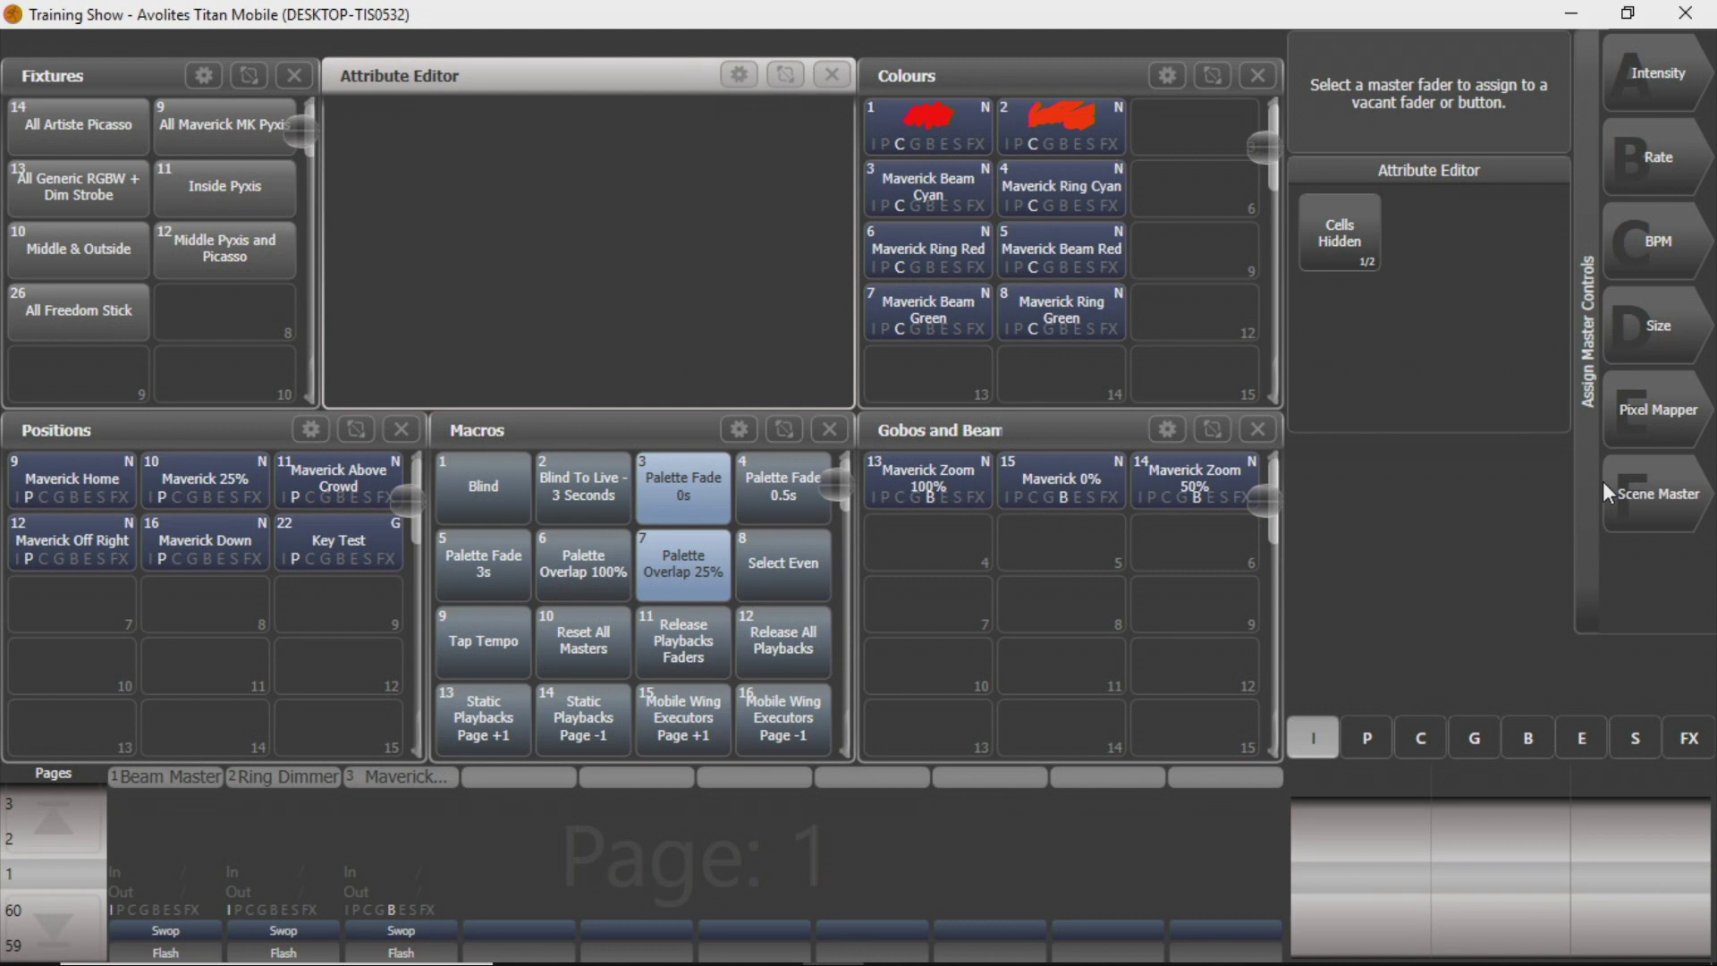
Step: Assign the Swop Master to the empty last fader on page 1 and bring it to 0%
{"action": "left_click", "coordinate": [1640, 59]}
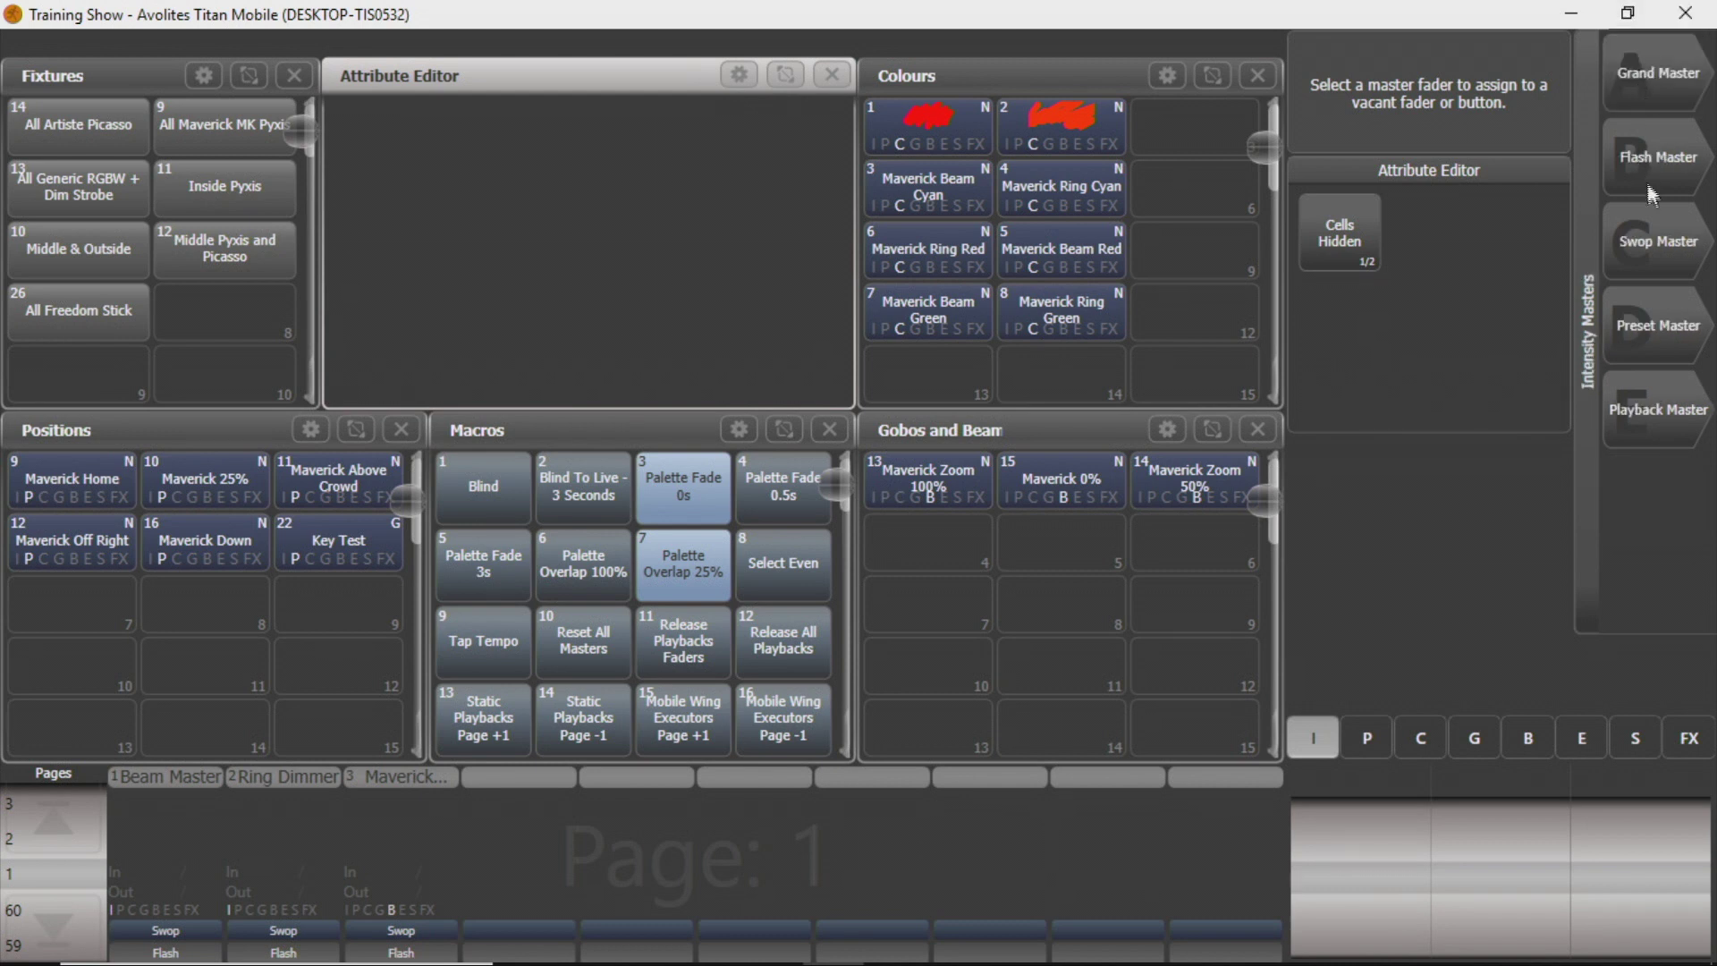
{"action": "left_click", "coordinate": [1655, 242]}
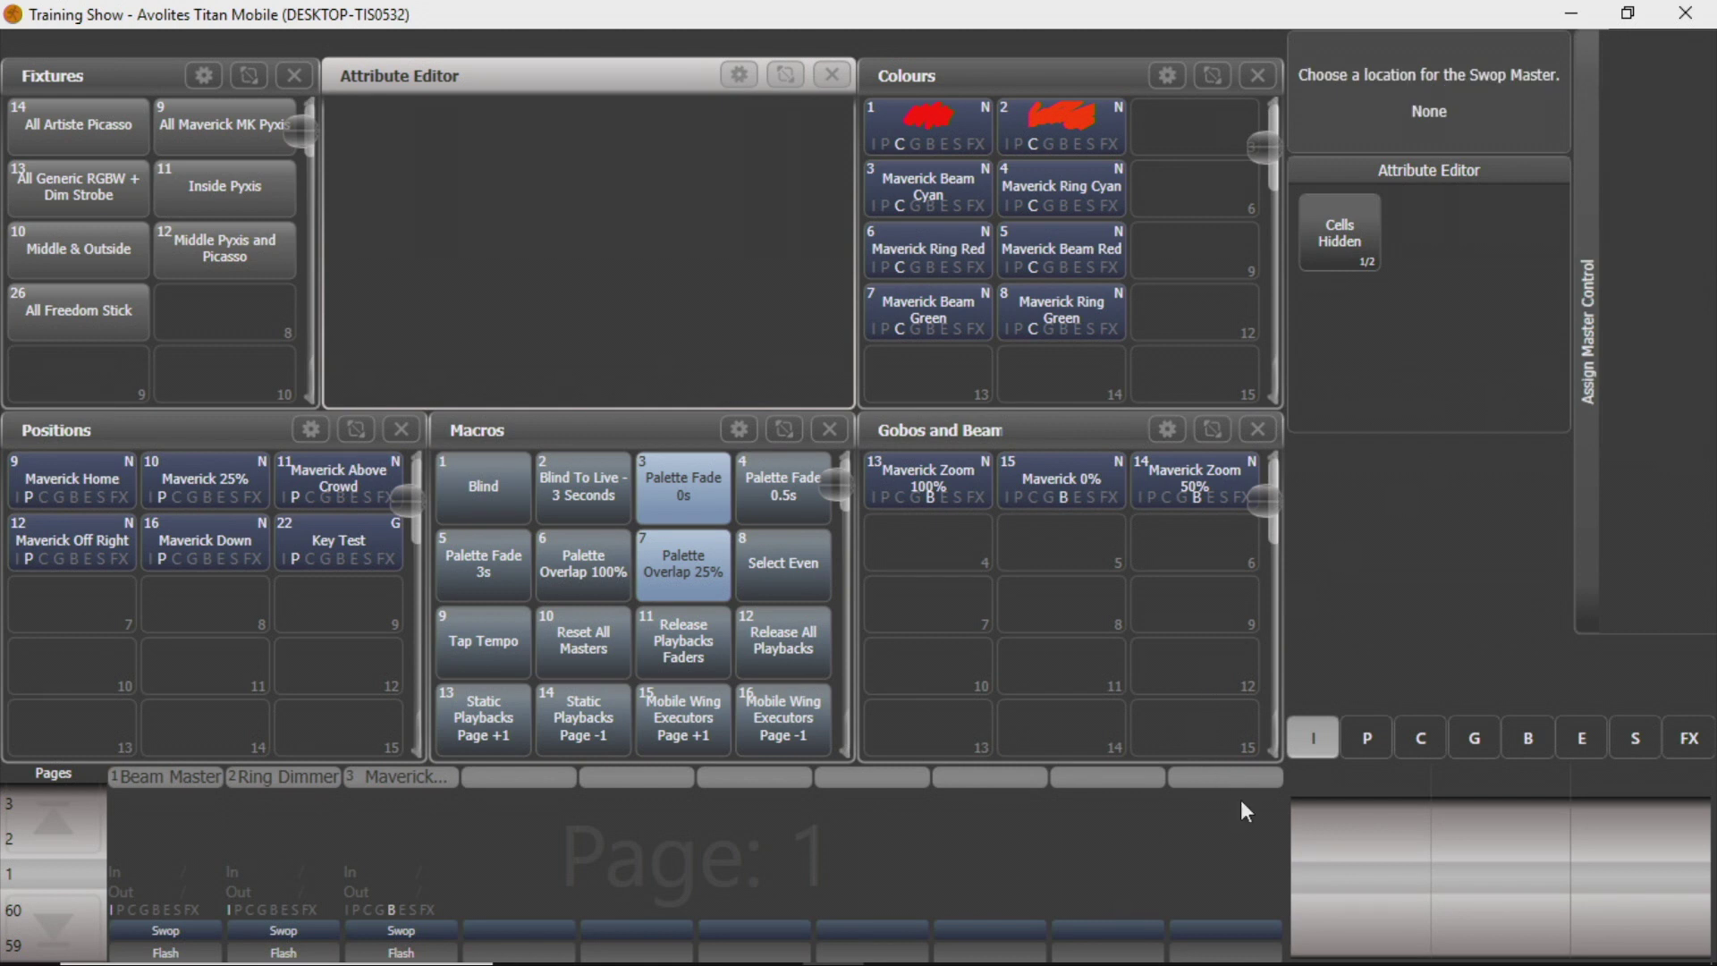
{"action": "left_click", "coordinate": [1232, 841]}
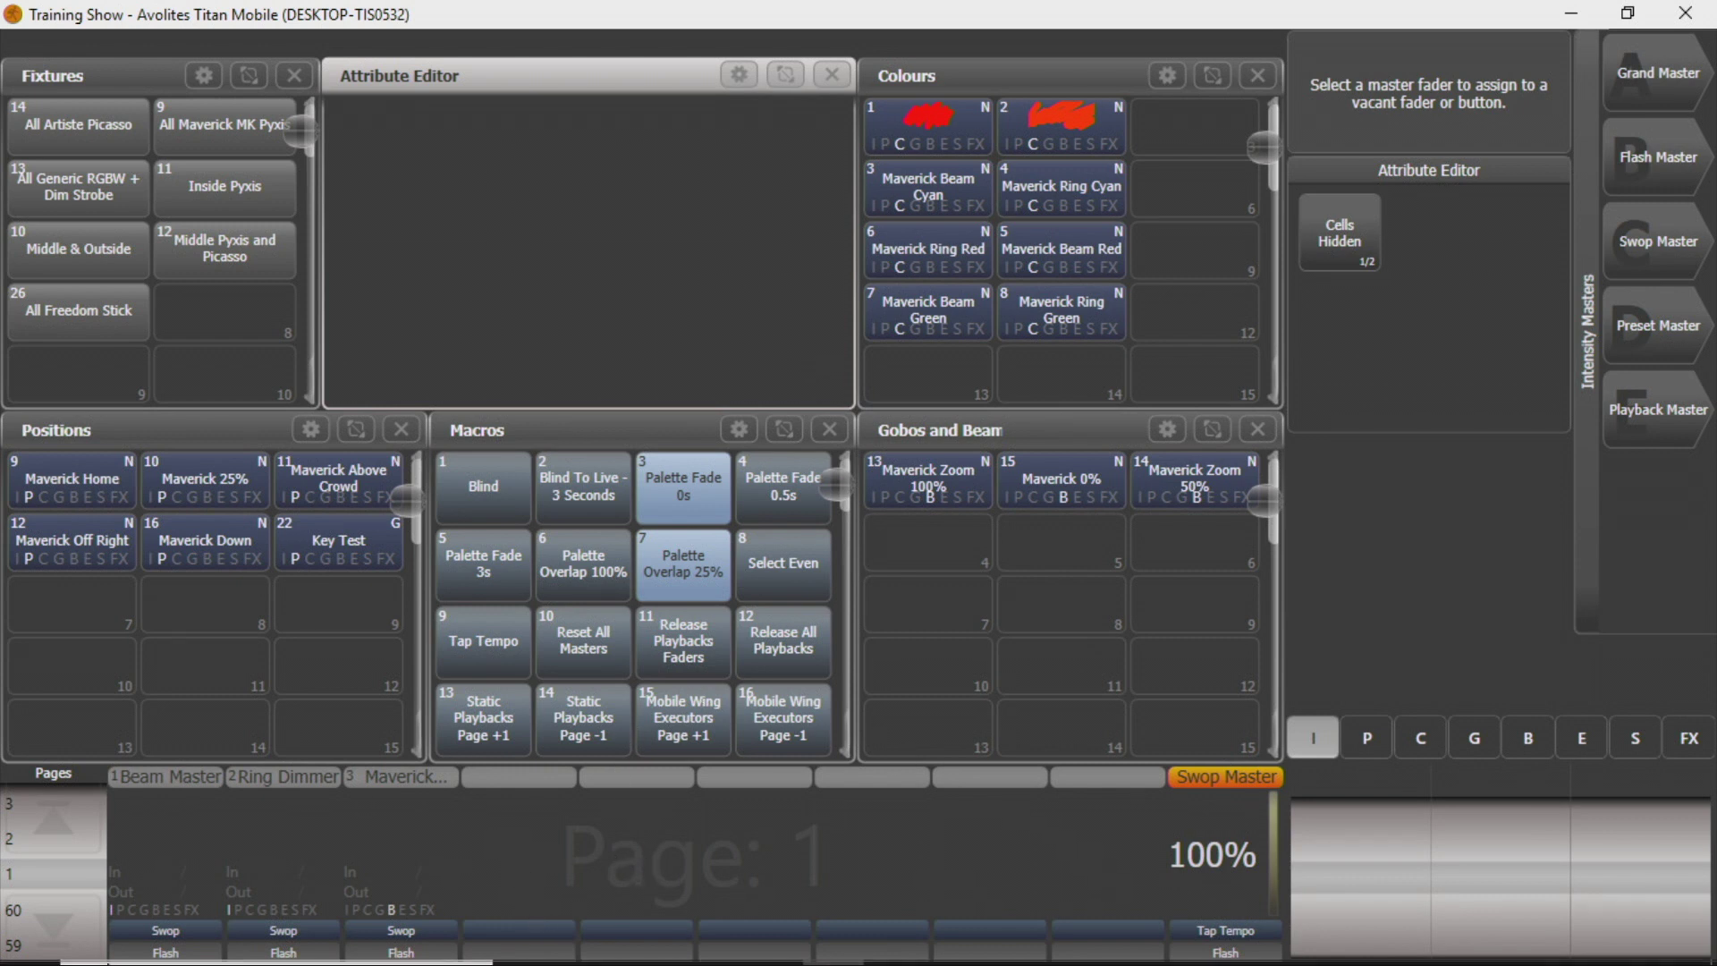
{"action": "left_click", "coordinate": [490, 707]}
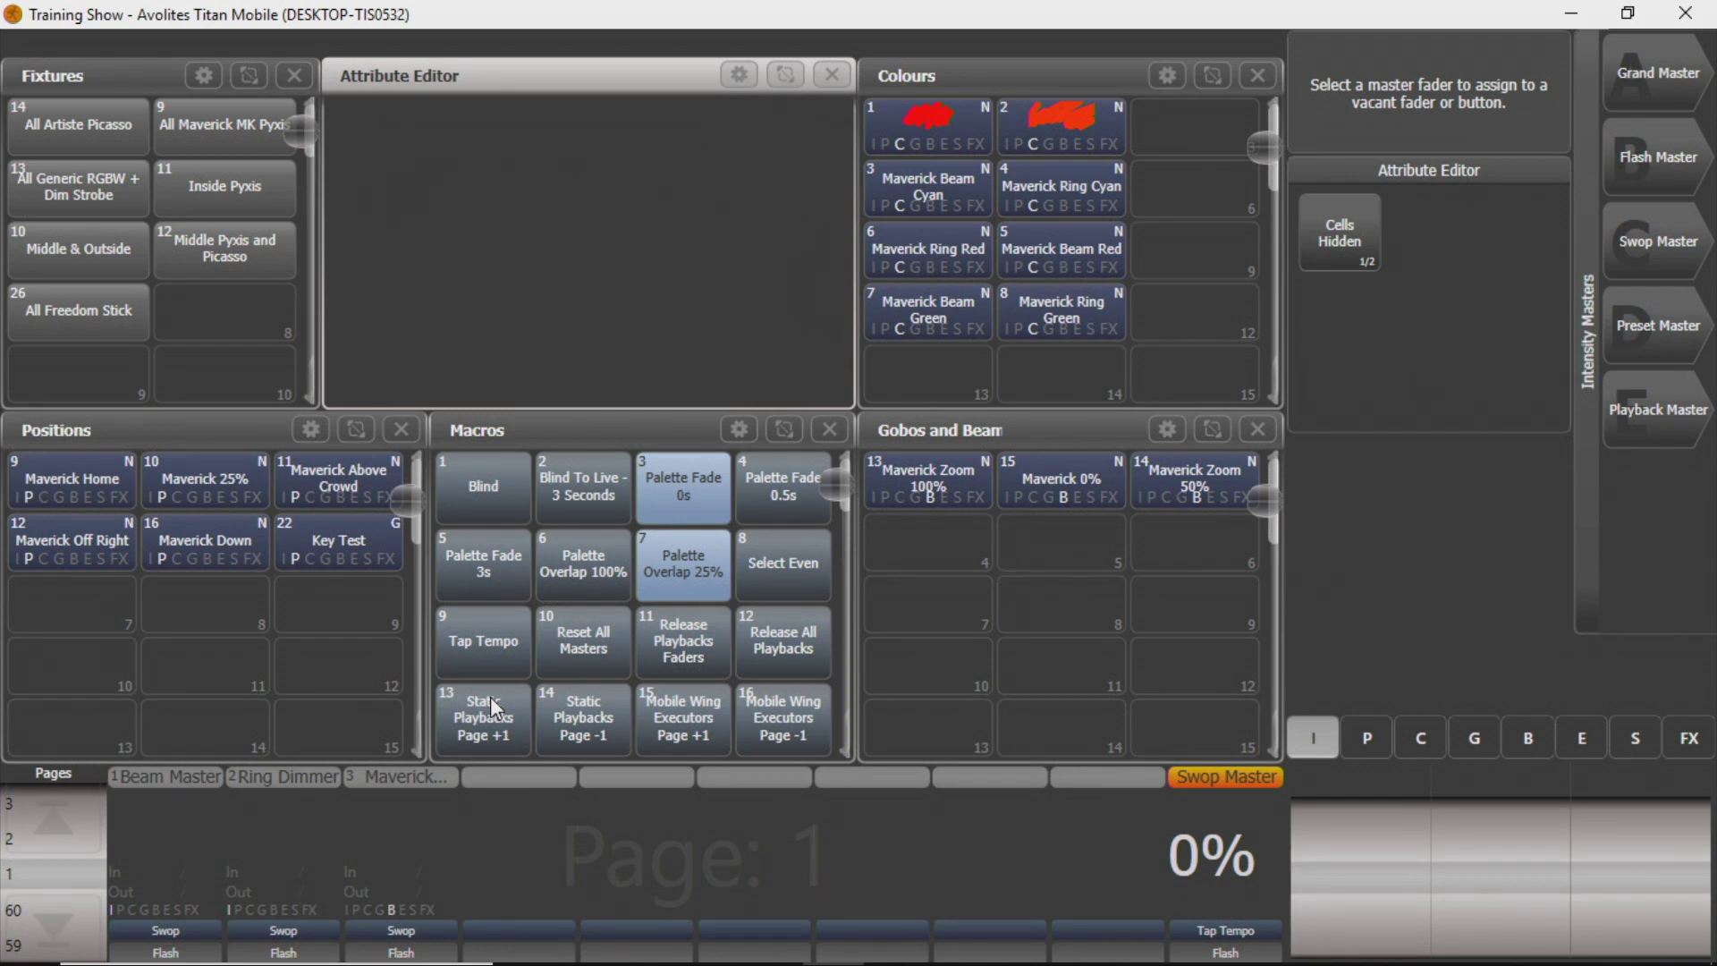
Step: Replace the Swop Master with a Playback Master, then select All Maverick MK Pyxis and show its dimmers
{"action": "left_click", "coordinate": [490, 696]}
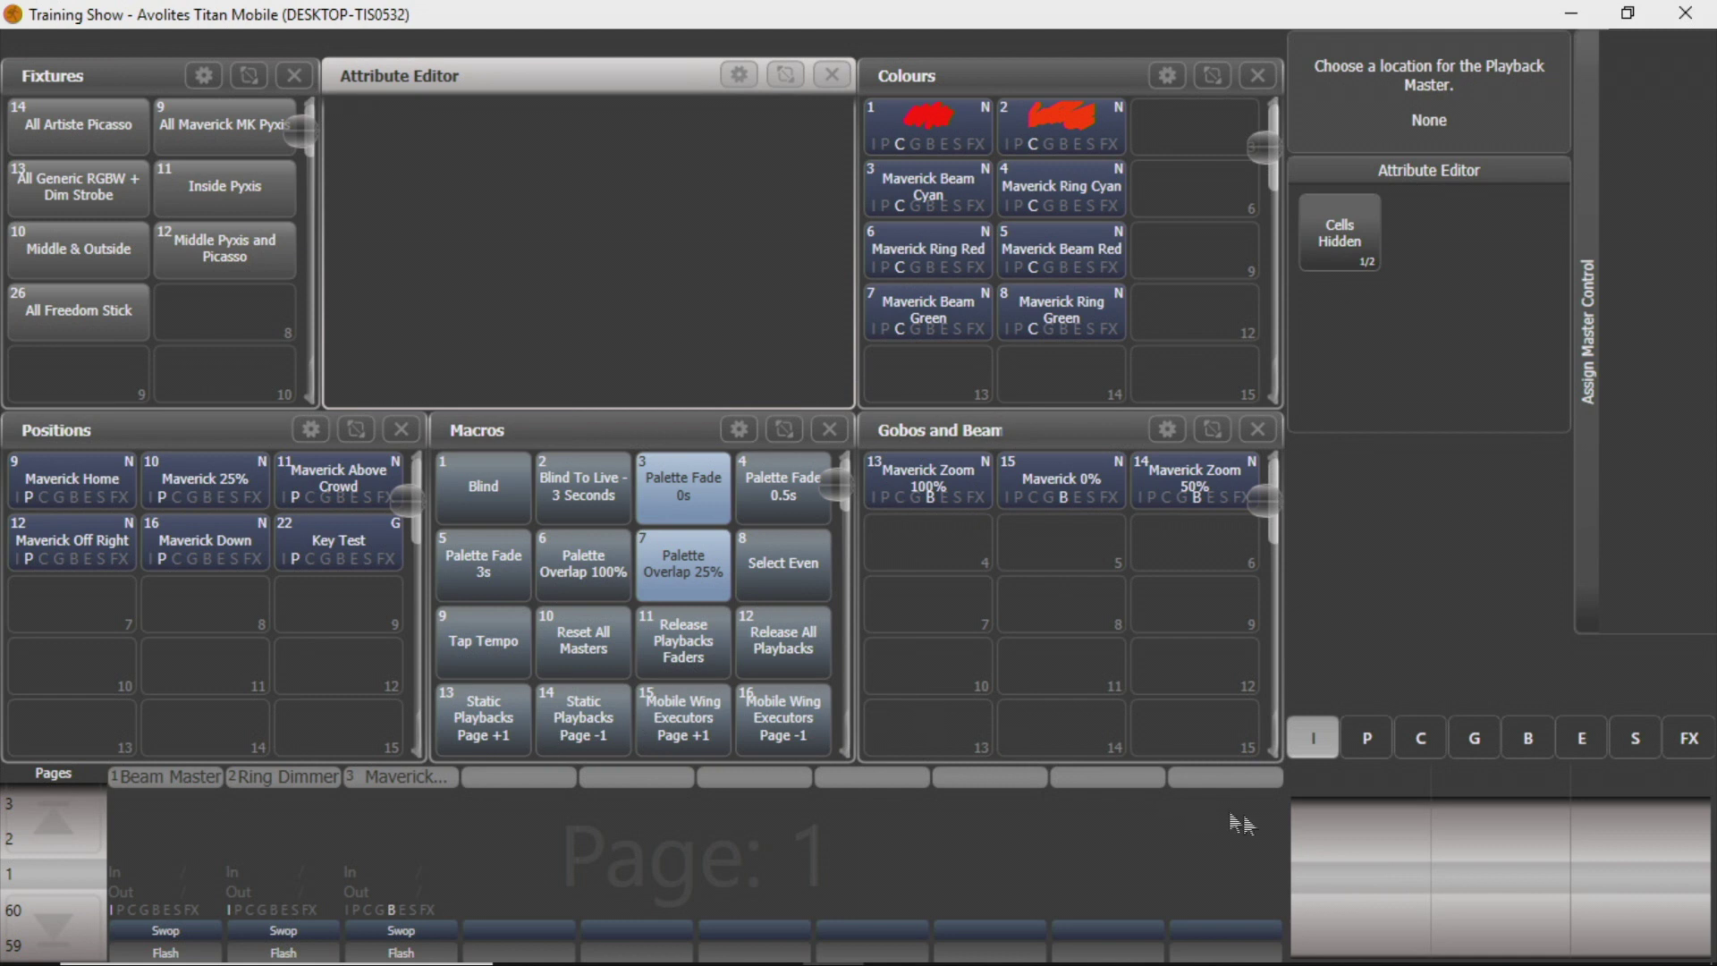
{"action": "left_click", "coordinate": [1268, 851]}
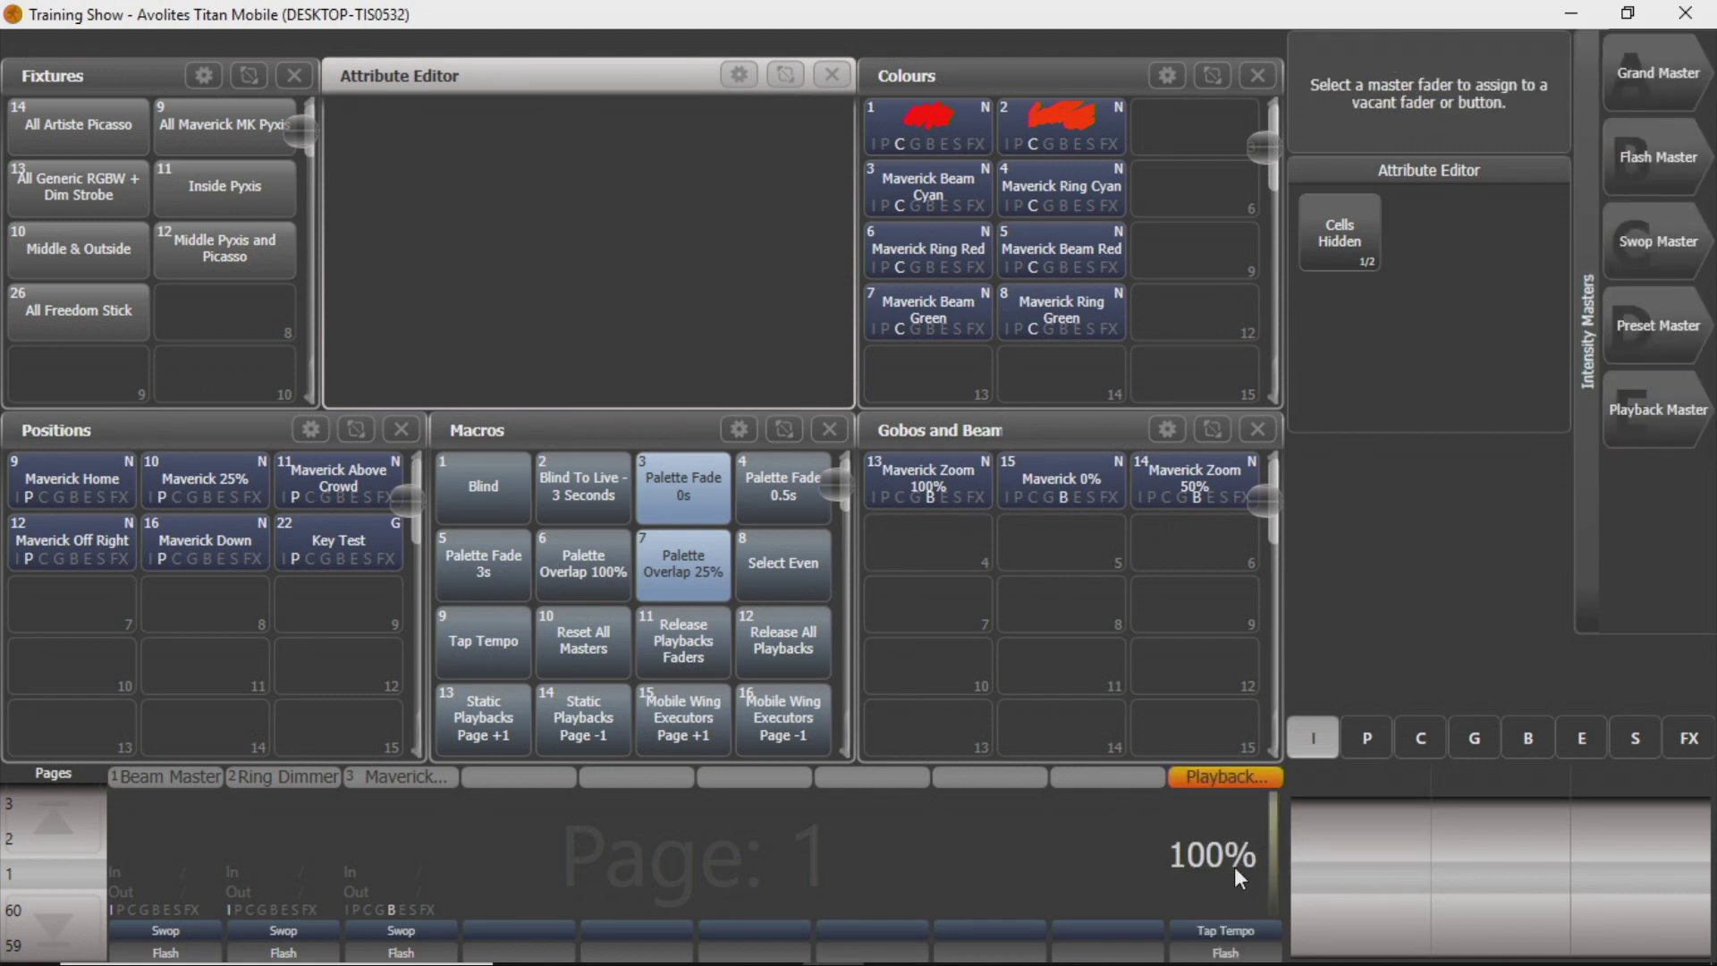
{"action": "scroll", "coordinate": [1234, 867], "scroll_direction": "down", "scroll_amount": 10}
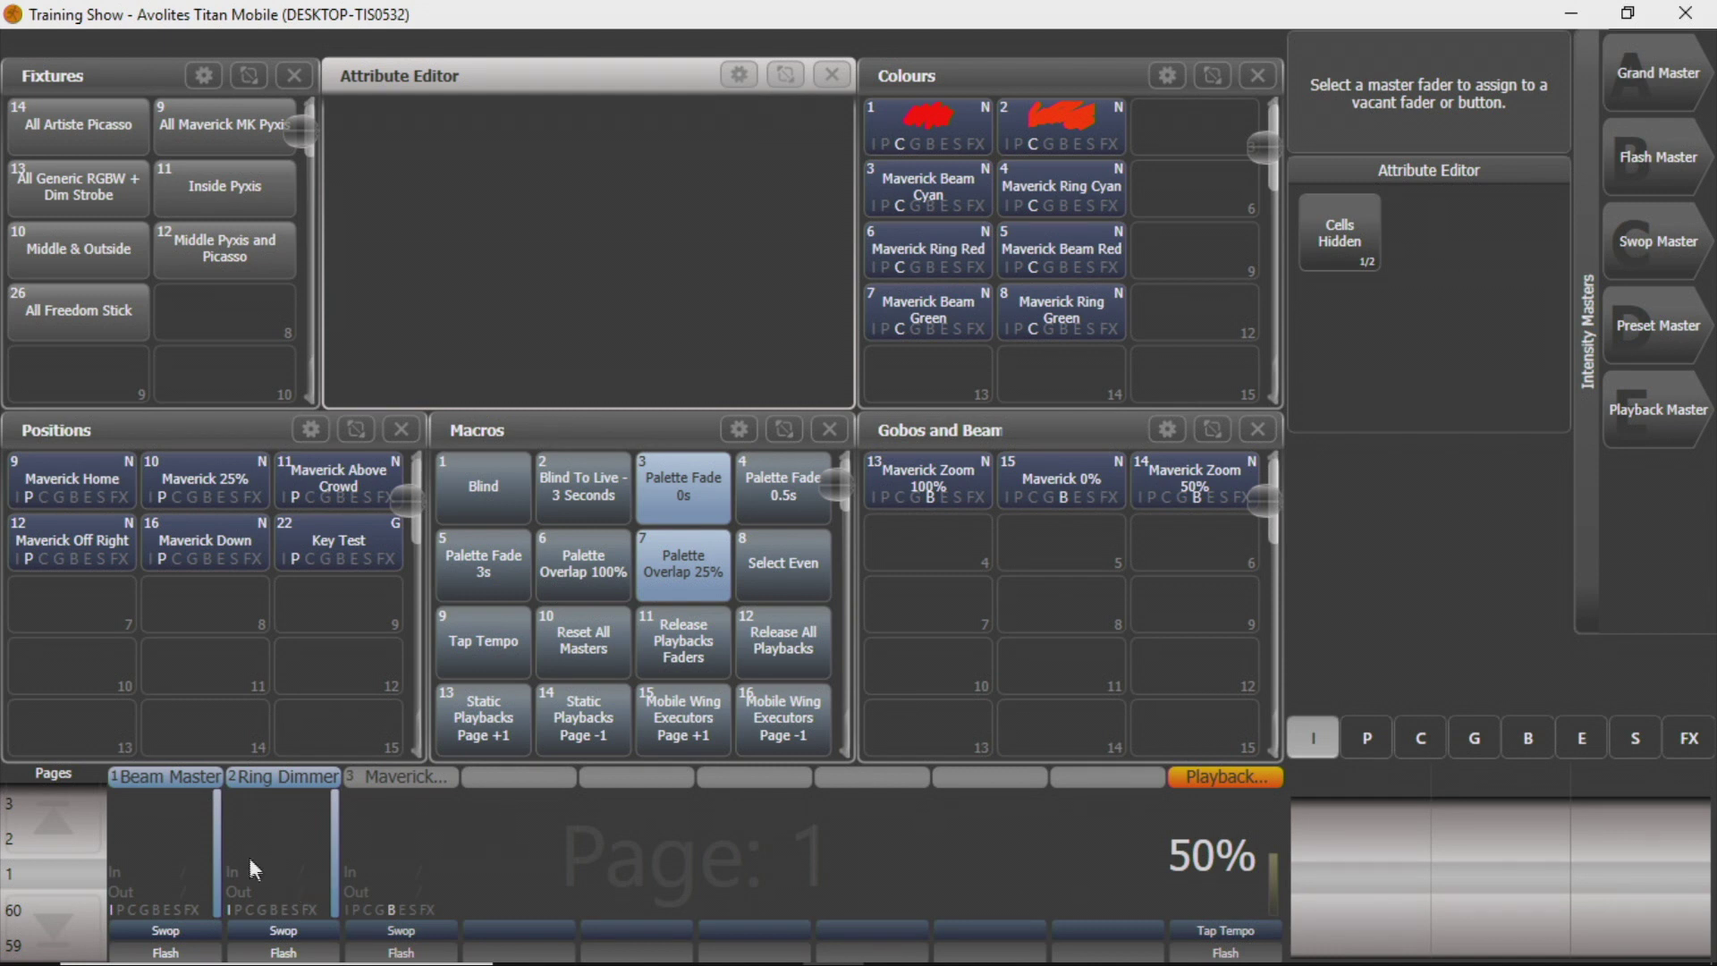
{"action": "left_click", "coordinate": [194, 122]}
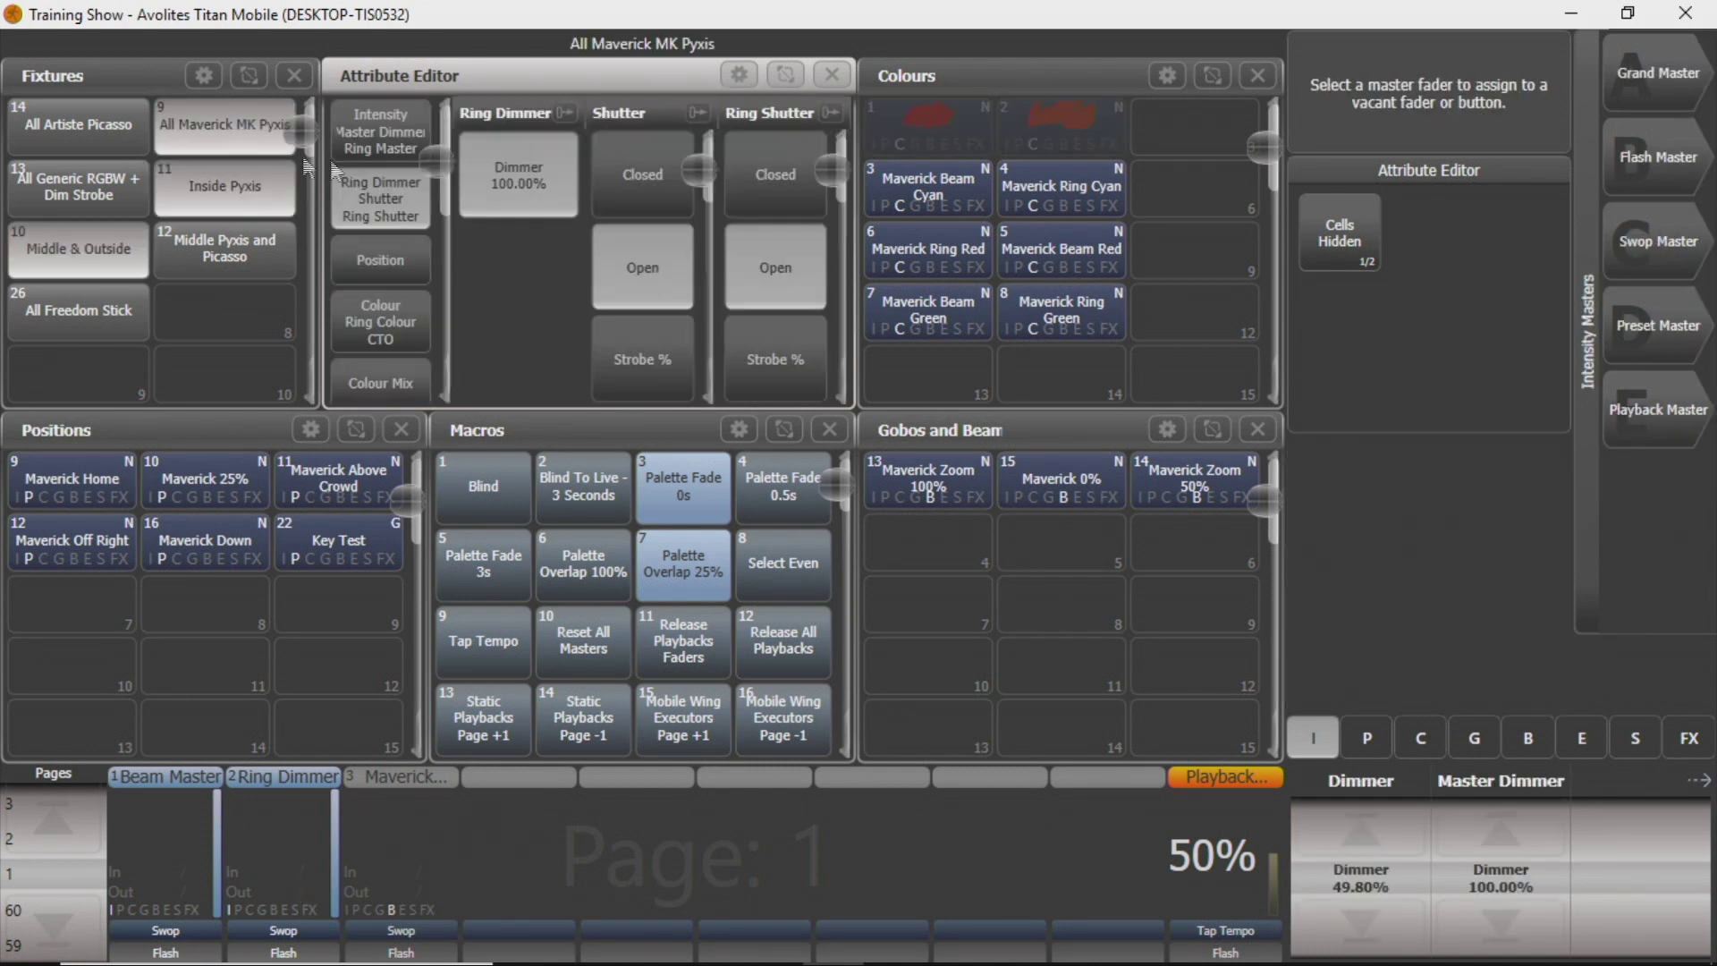
{"action": "left_click", "coordinate": [362, 144]}
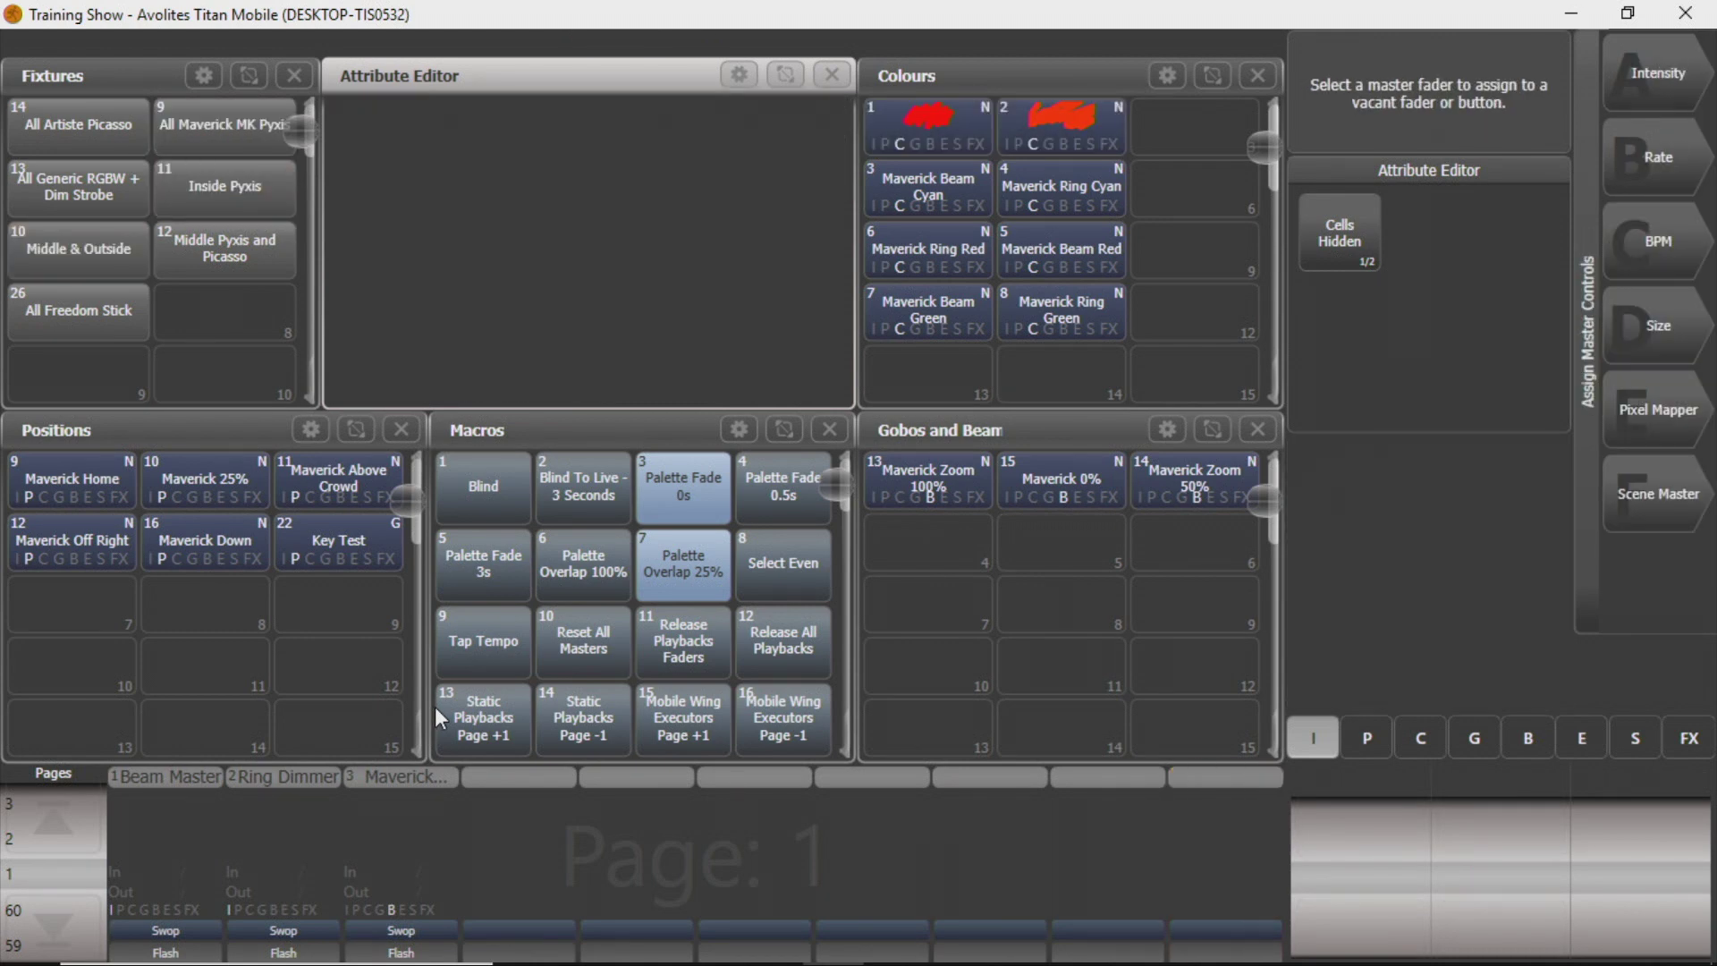
Step: After checking page 2, assign Rate Master 1 to the last fader on page 1
{"action": "left_click", "coordinate": [1631, 68]}
{"action": "key", "text": "Page_Up"}
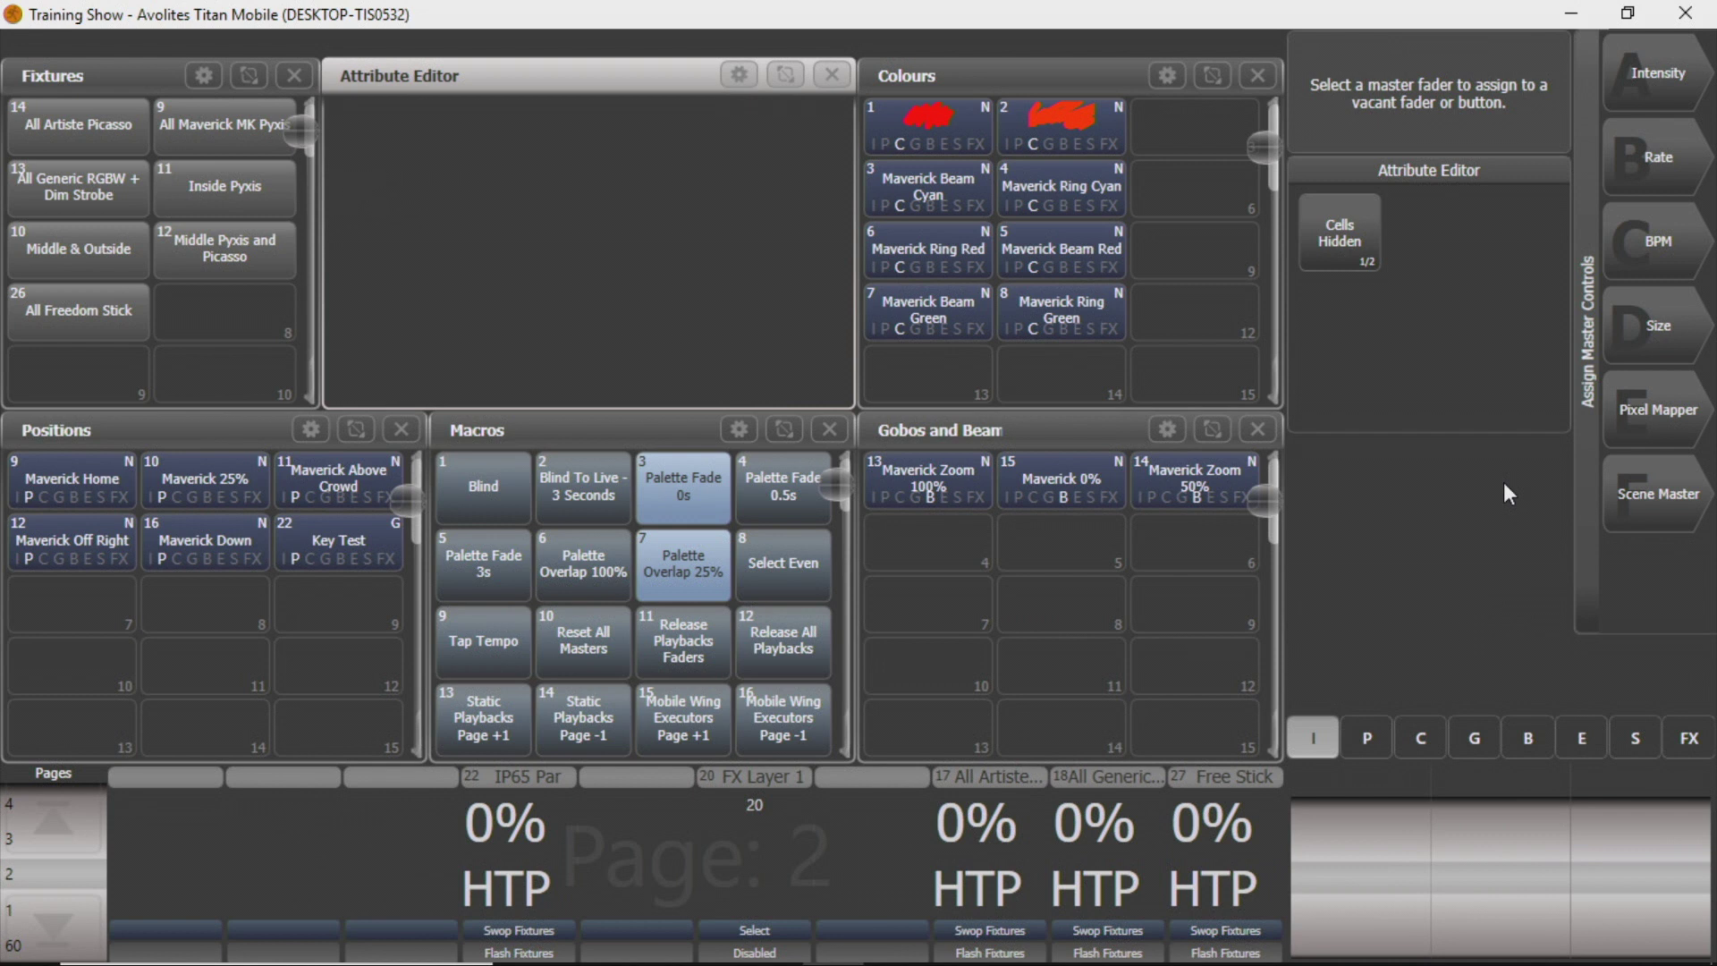
{"action": "key", "text": "Page_Down"}
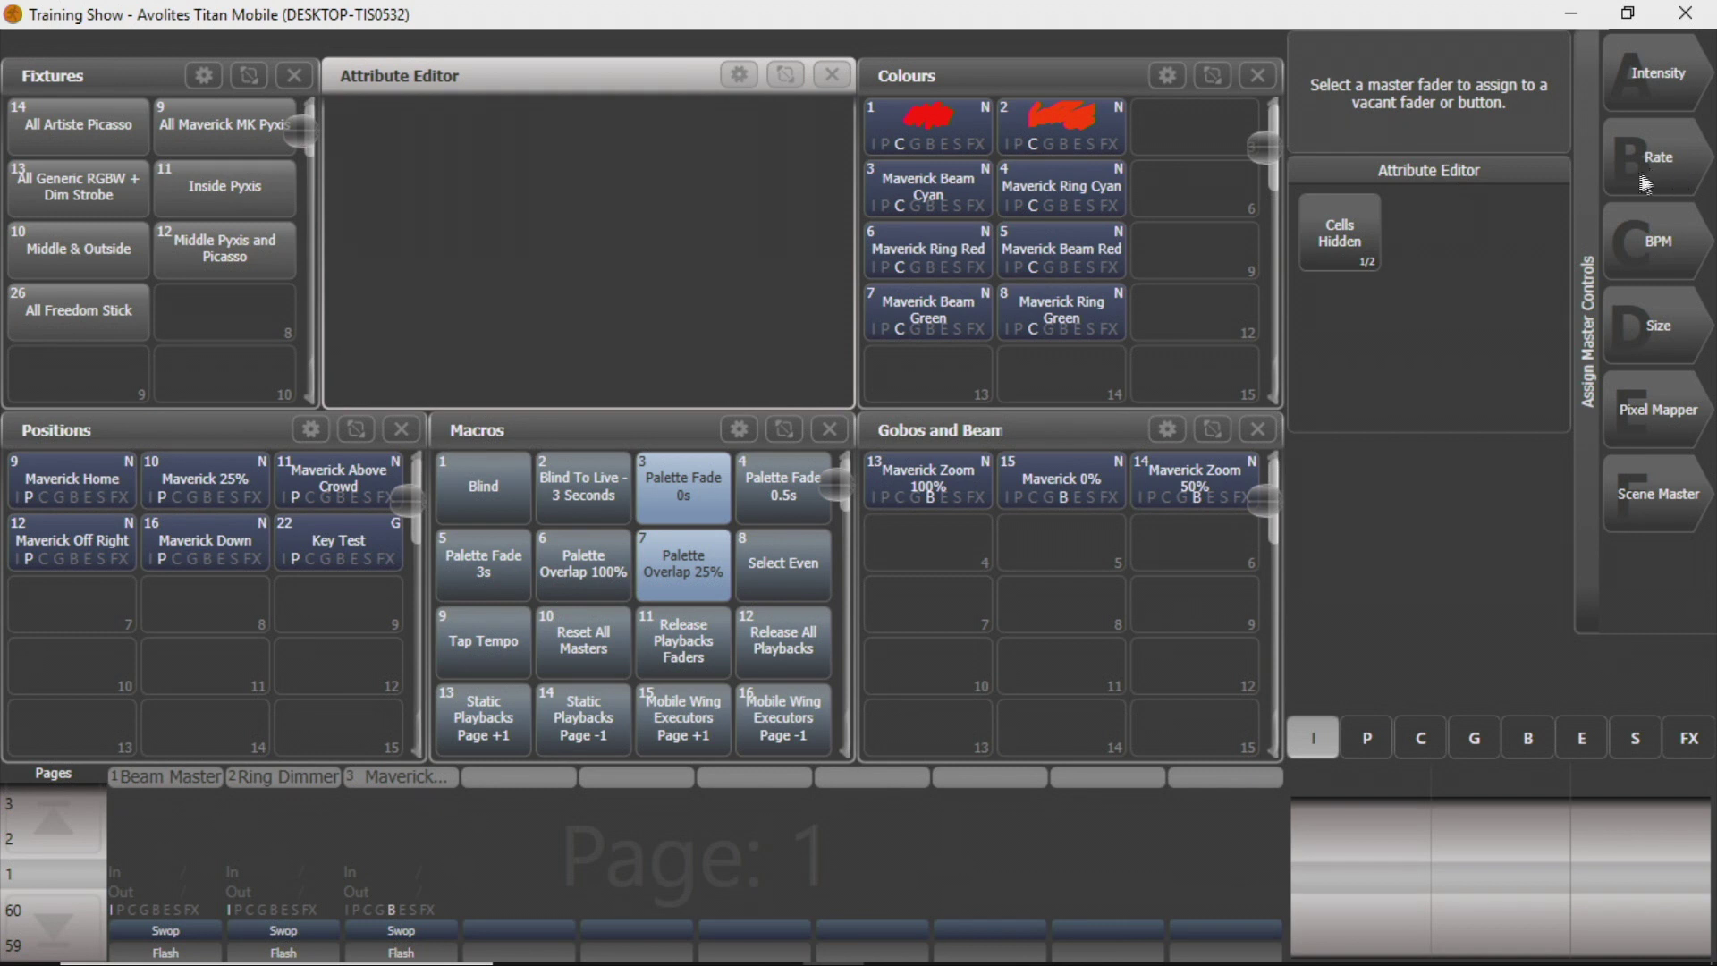
{"action": "left_click", "coordinate": [1660, 152]}
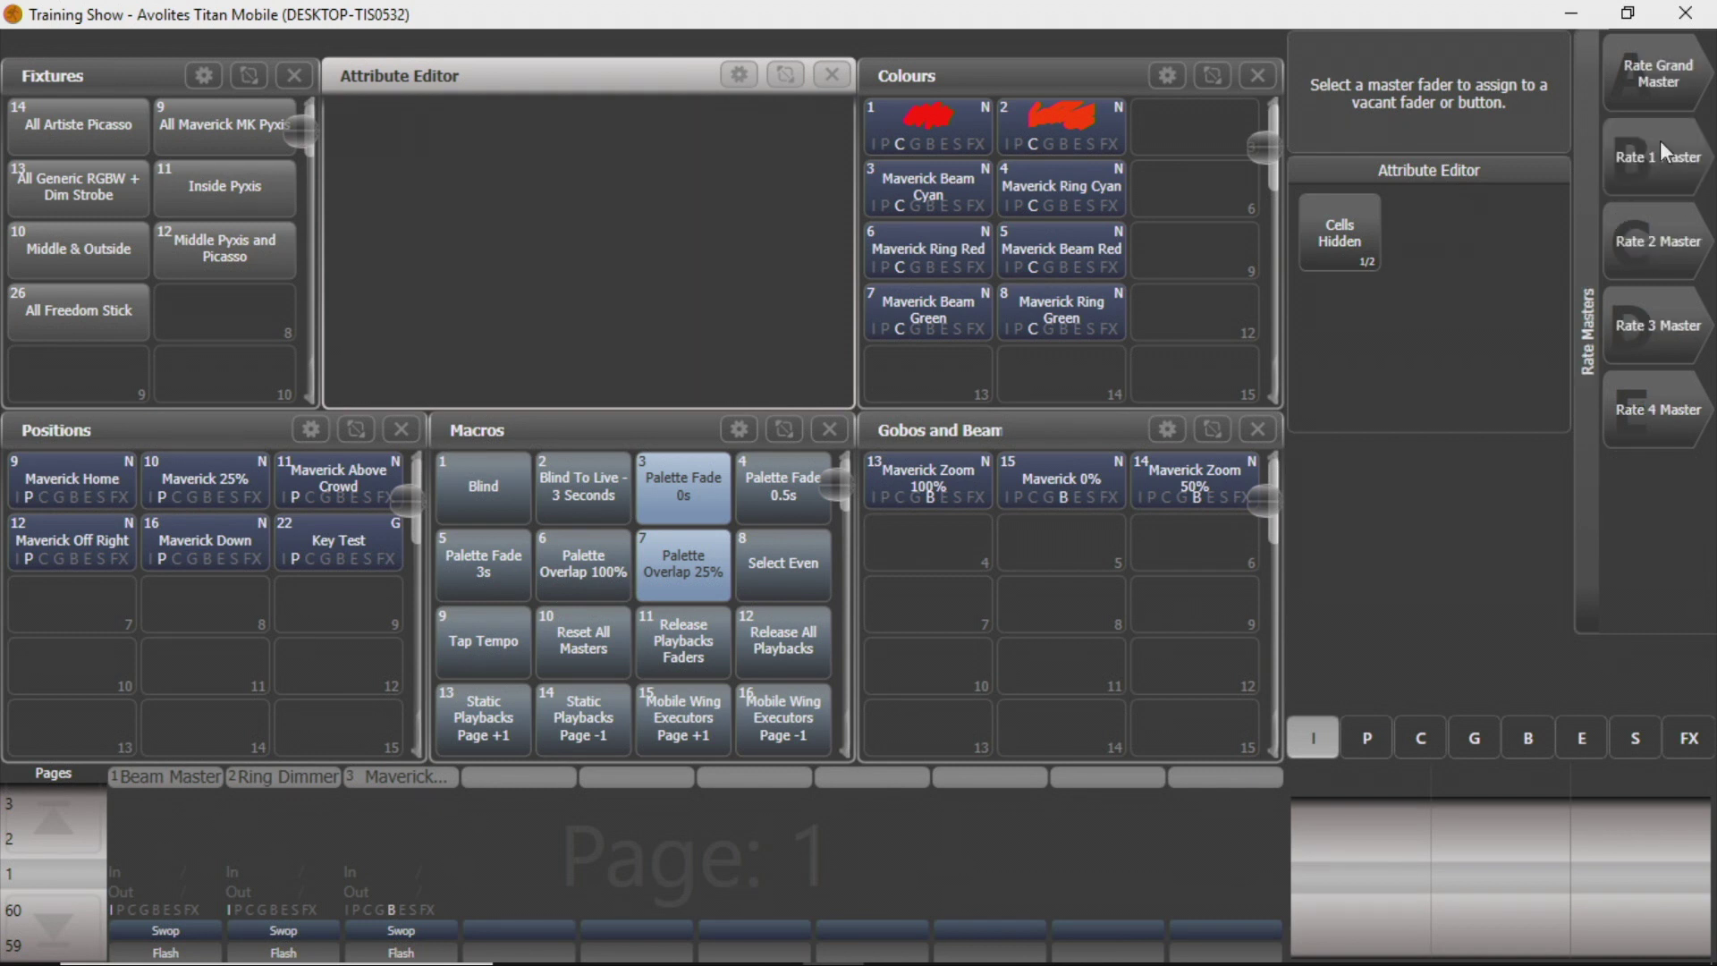
{"action": "left_click", "coordinate": [1659, 150]}
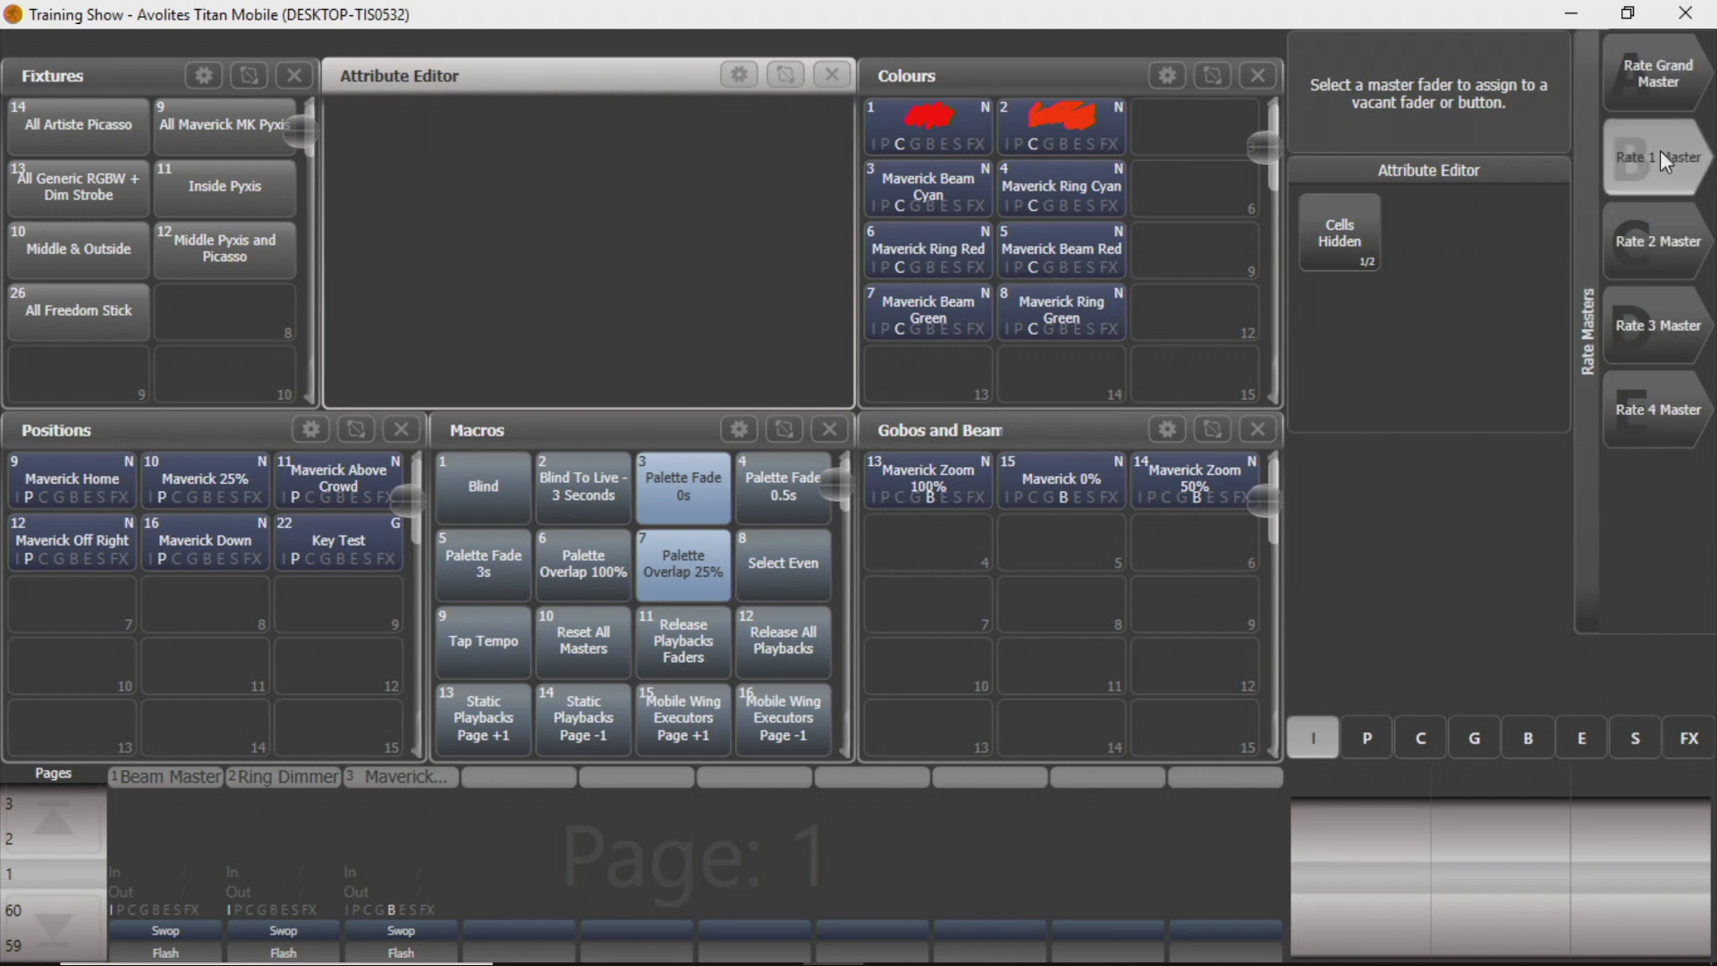
{"action": "left_click", "coordinate": [1247, 826]}
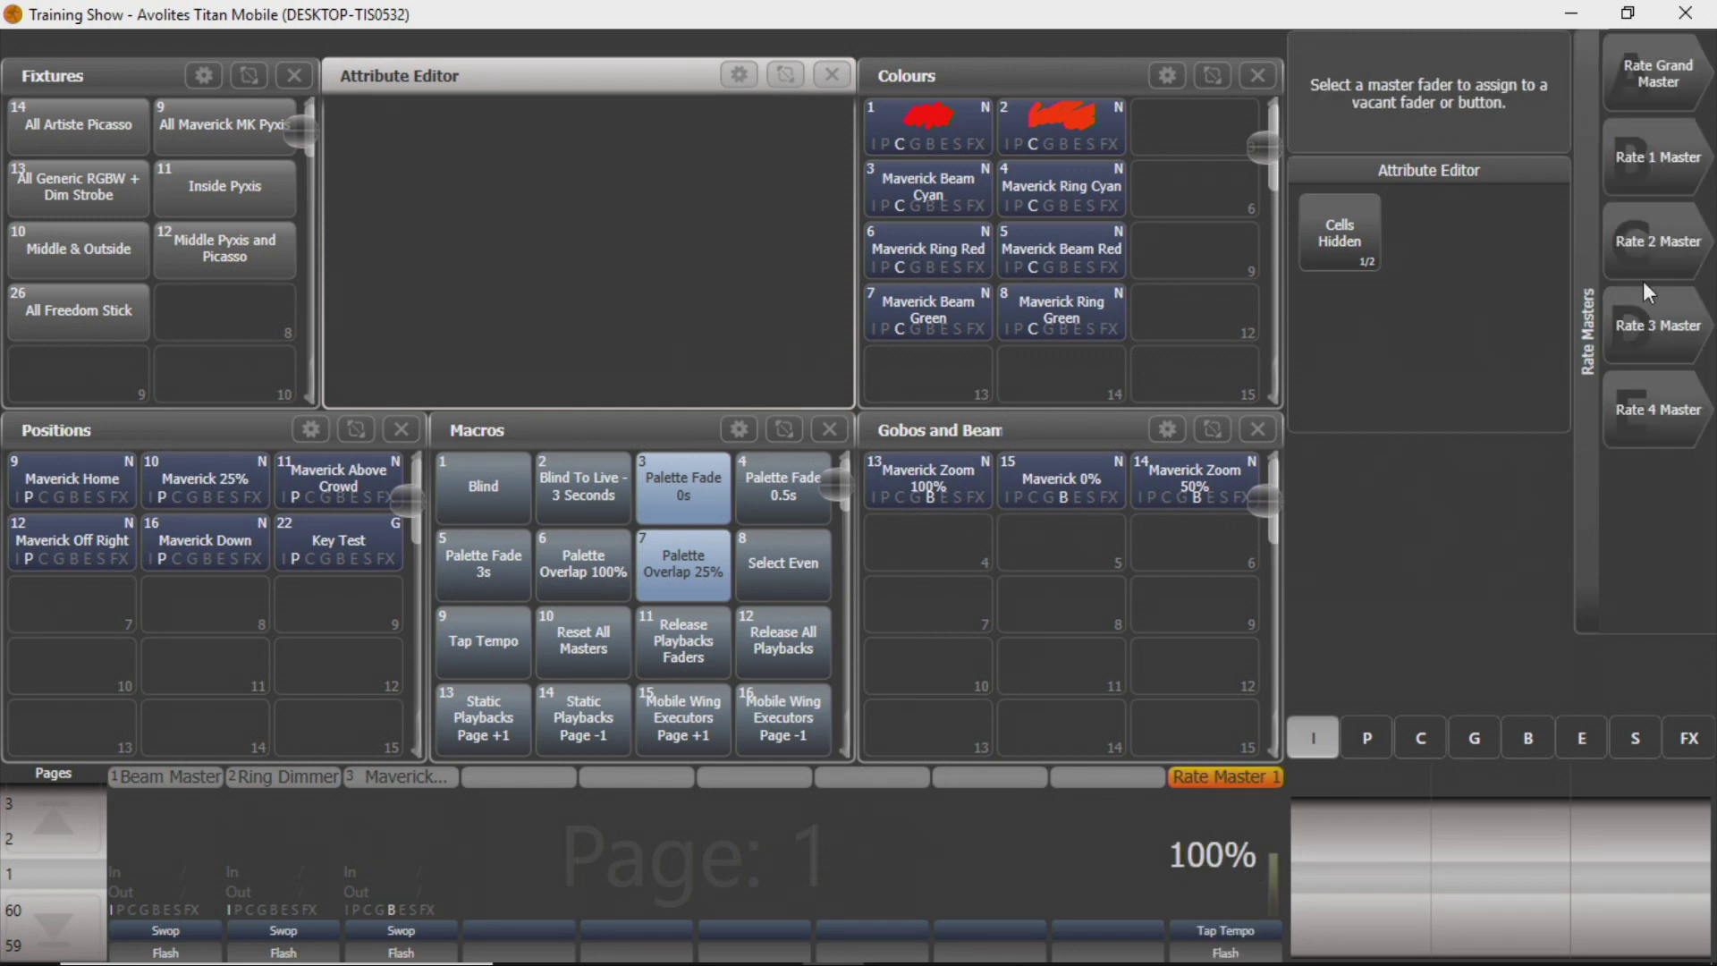
Step: Place Size Master 1 on the fader beside Rate Master 1
{"action": "scroll", "coordinate": [1643, 281], "scroll_direction": "down", "scroll_amount": 2}
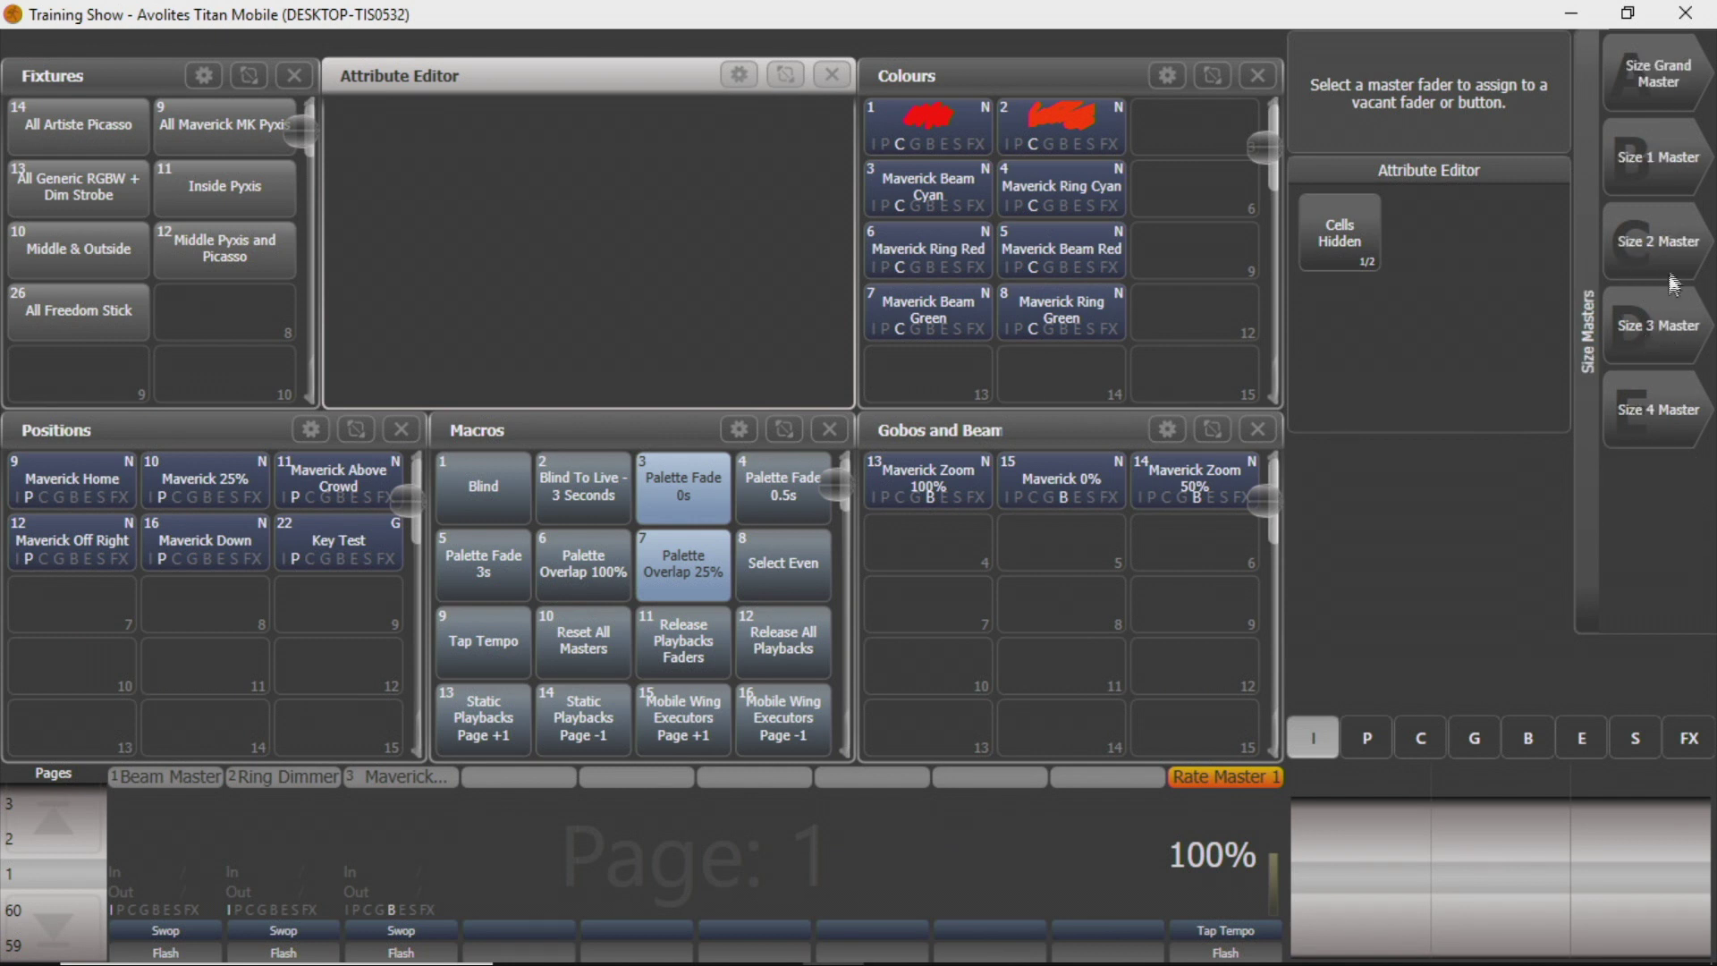
{"action": "left_click", "coordinate": [1633, 169]}
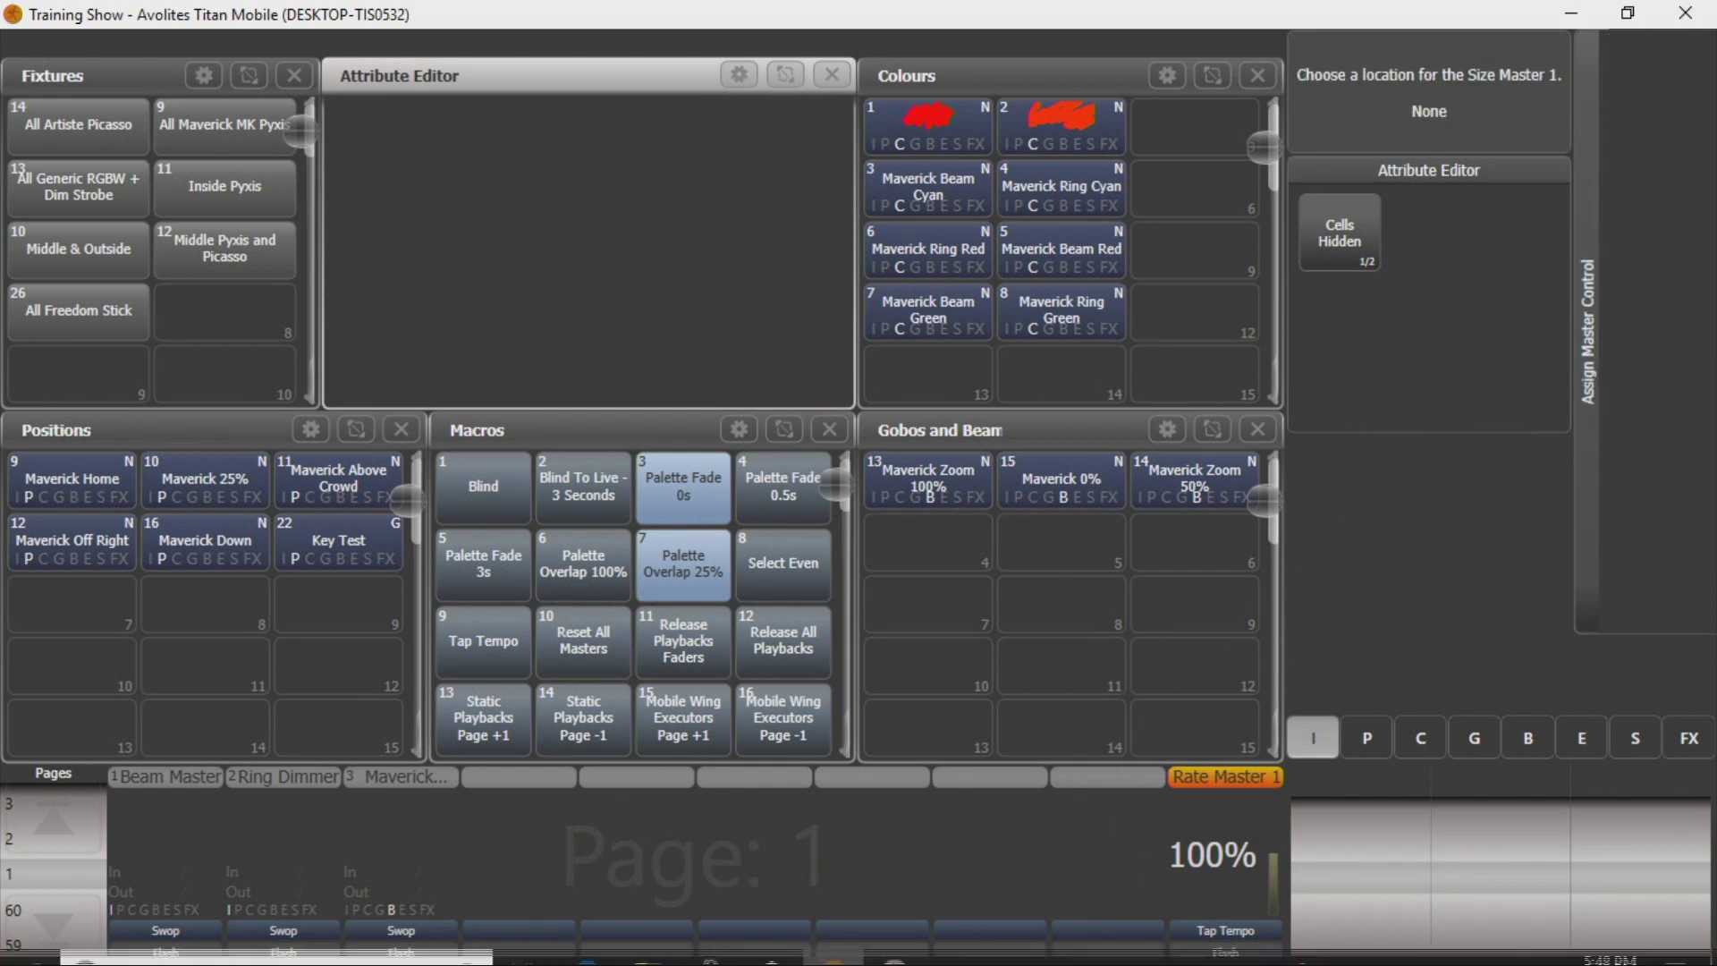
{"action": "left_click", "coordinate": [1113, 842]}
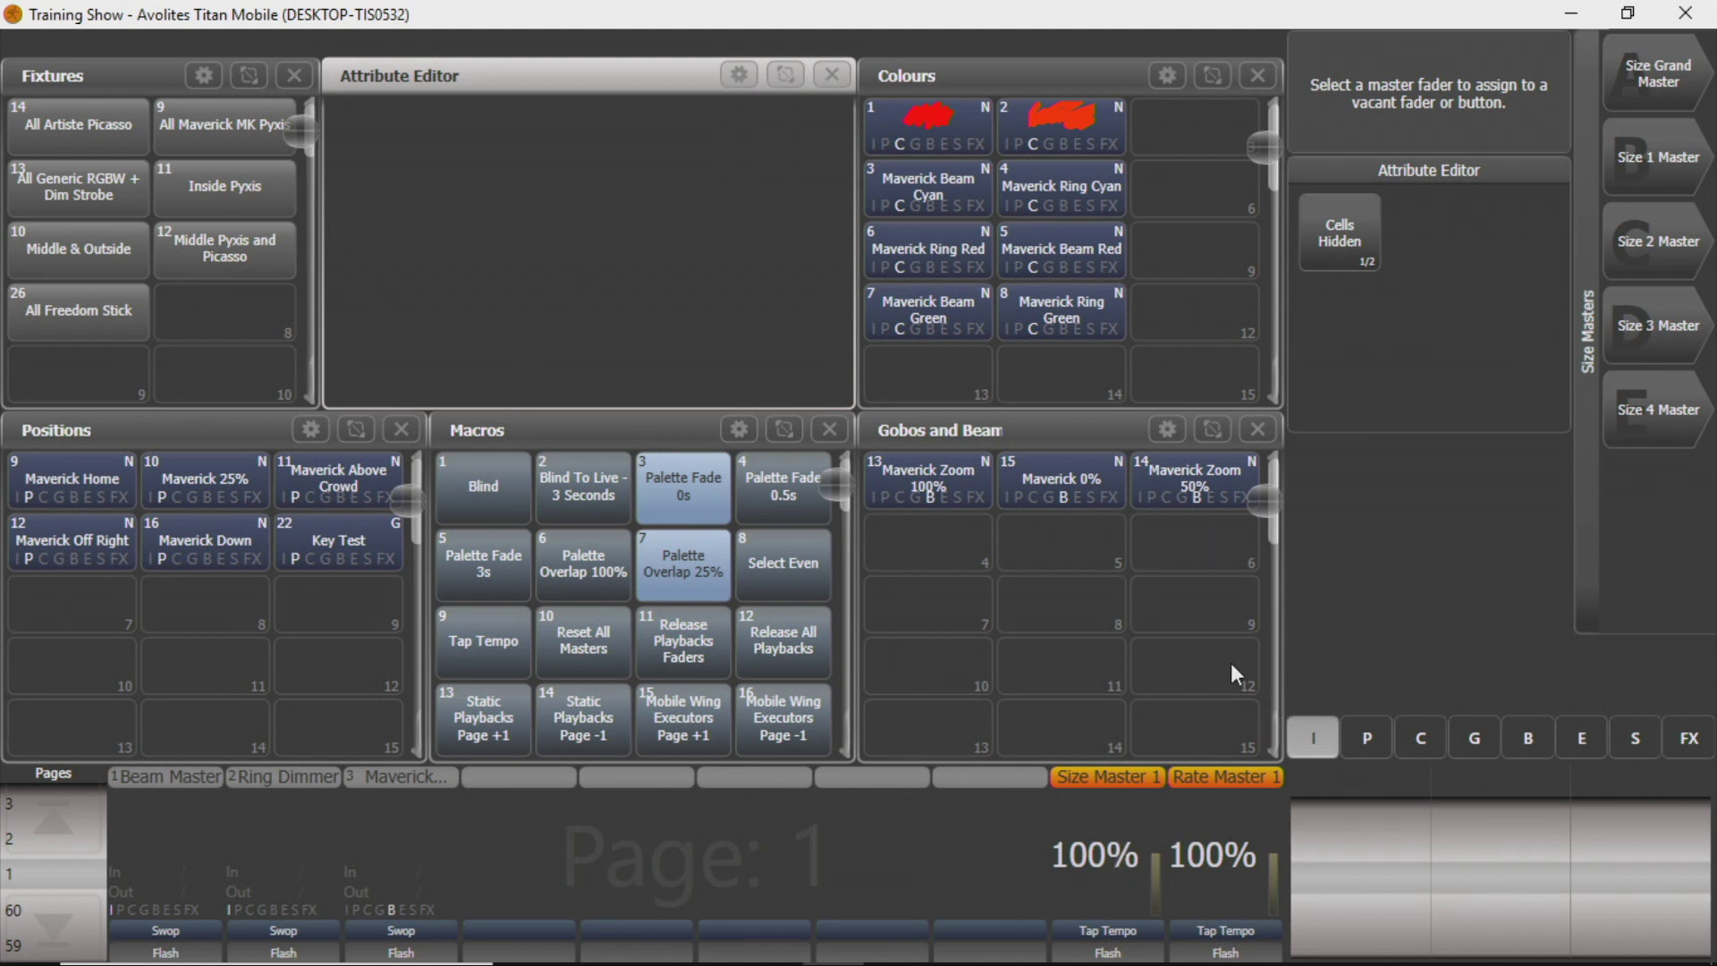
Step: Assign BPM Master 1, moving it next to Rate Master 1 and Size Master 1 further left
{"action": "left_click", "coordinate": [1638, 255]}
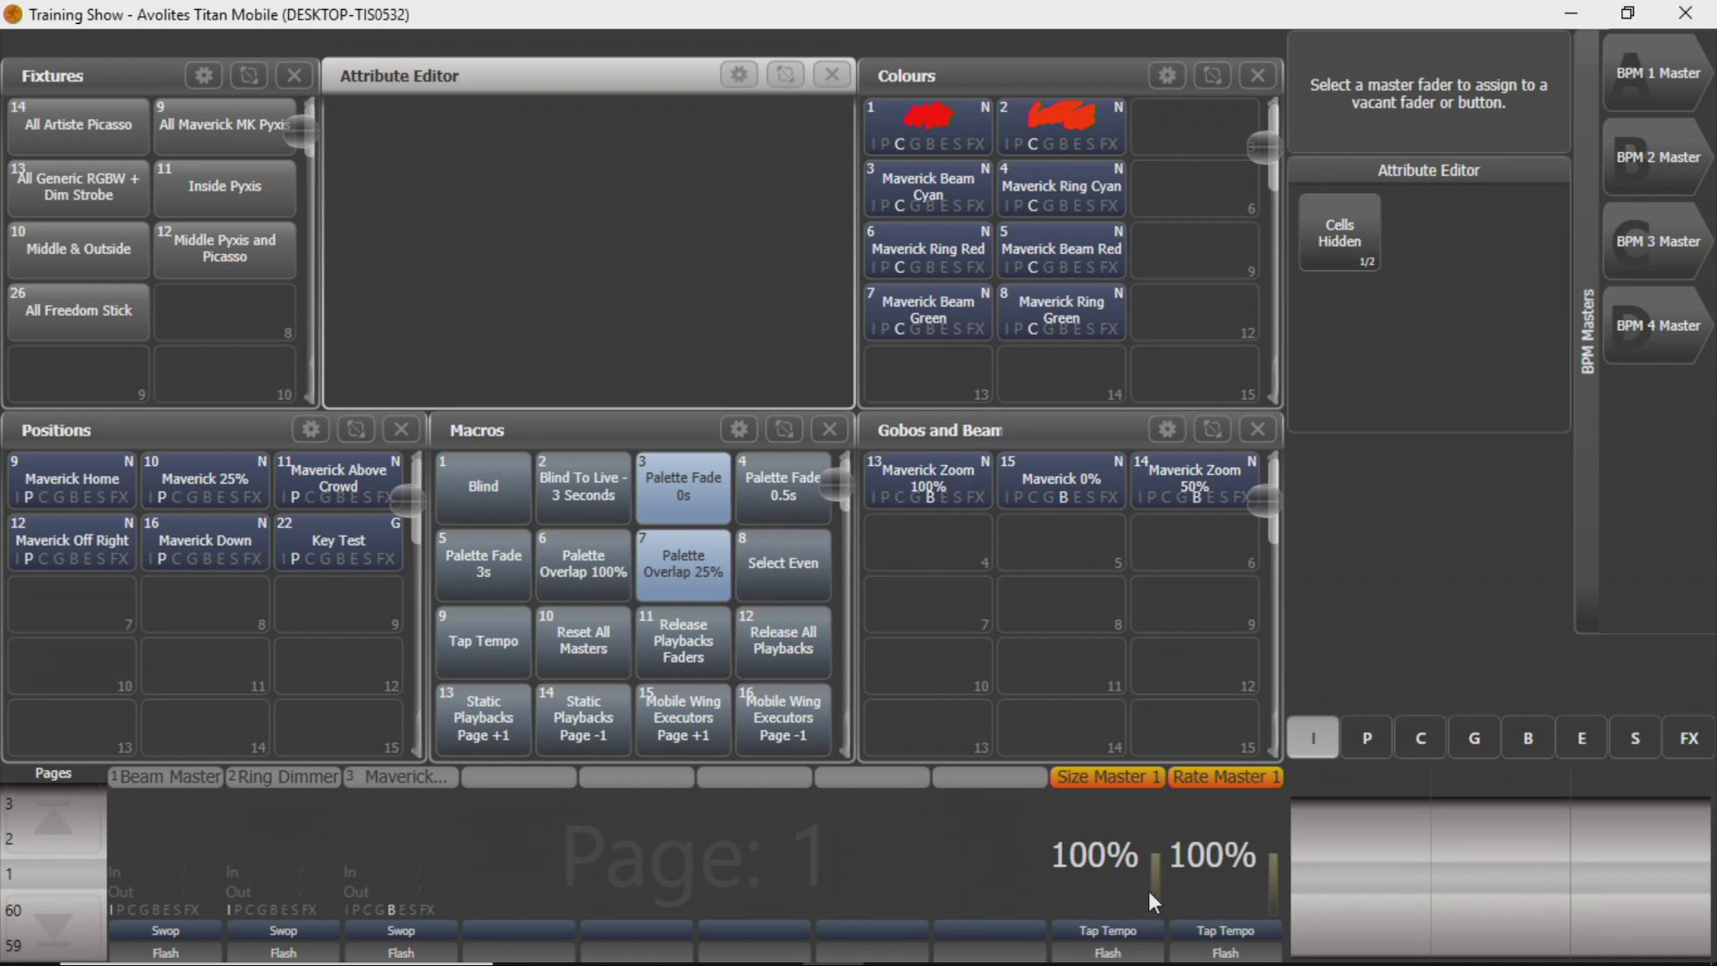
{"action": "left_click", "coordinate": [1690, 70]}
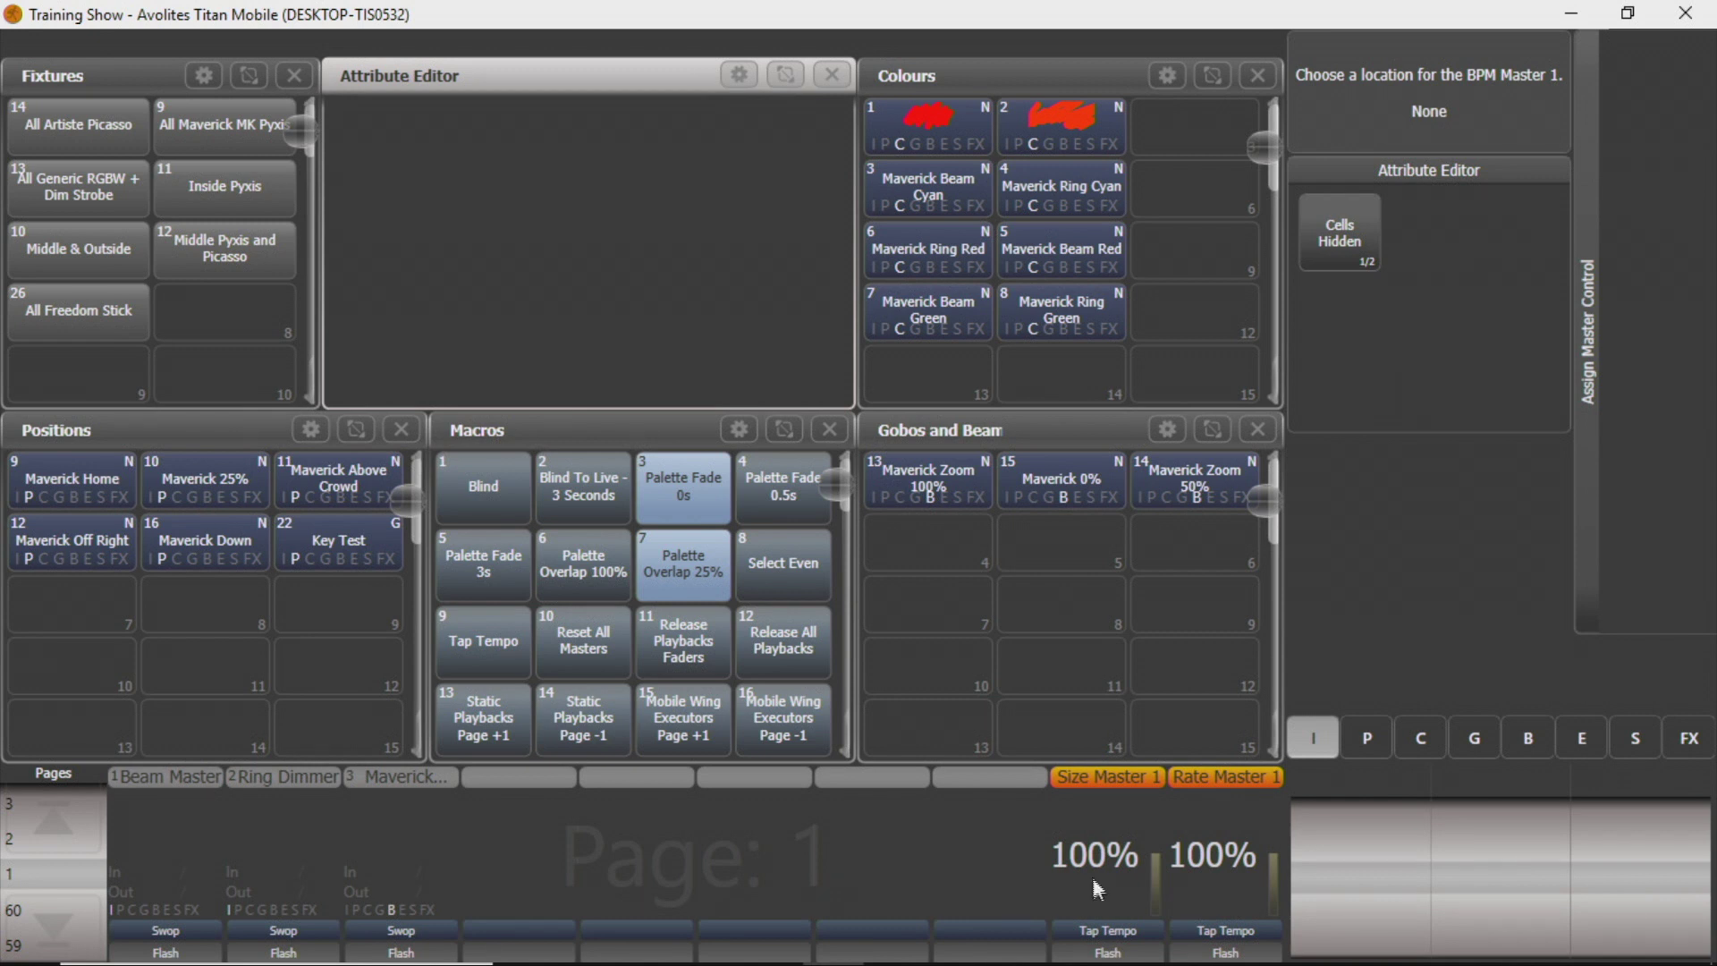
{"action": "left_click", "coordinate": [1065, 850]}
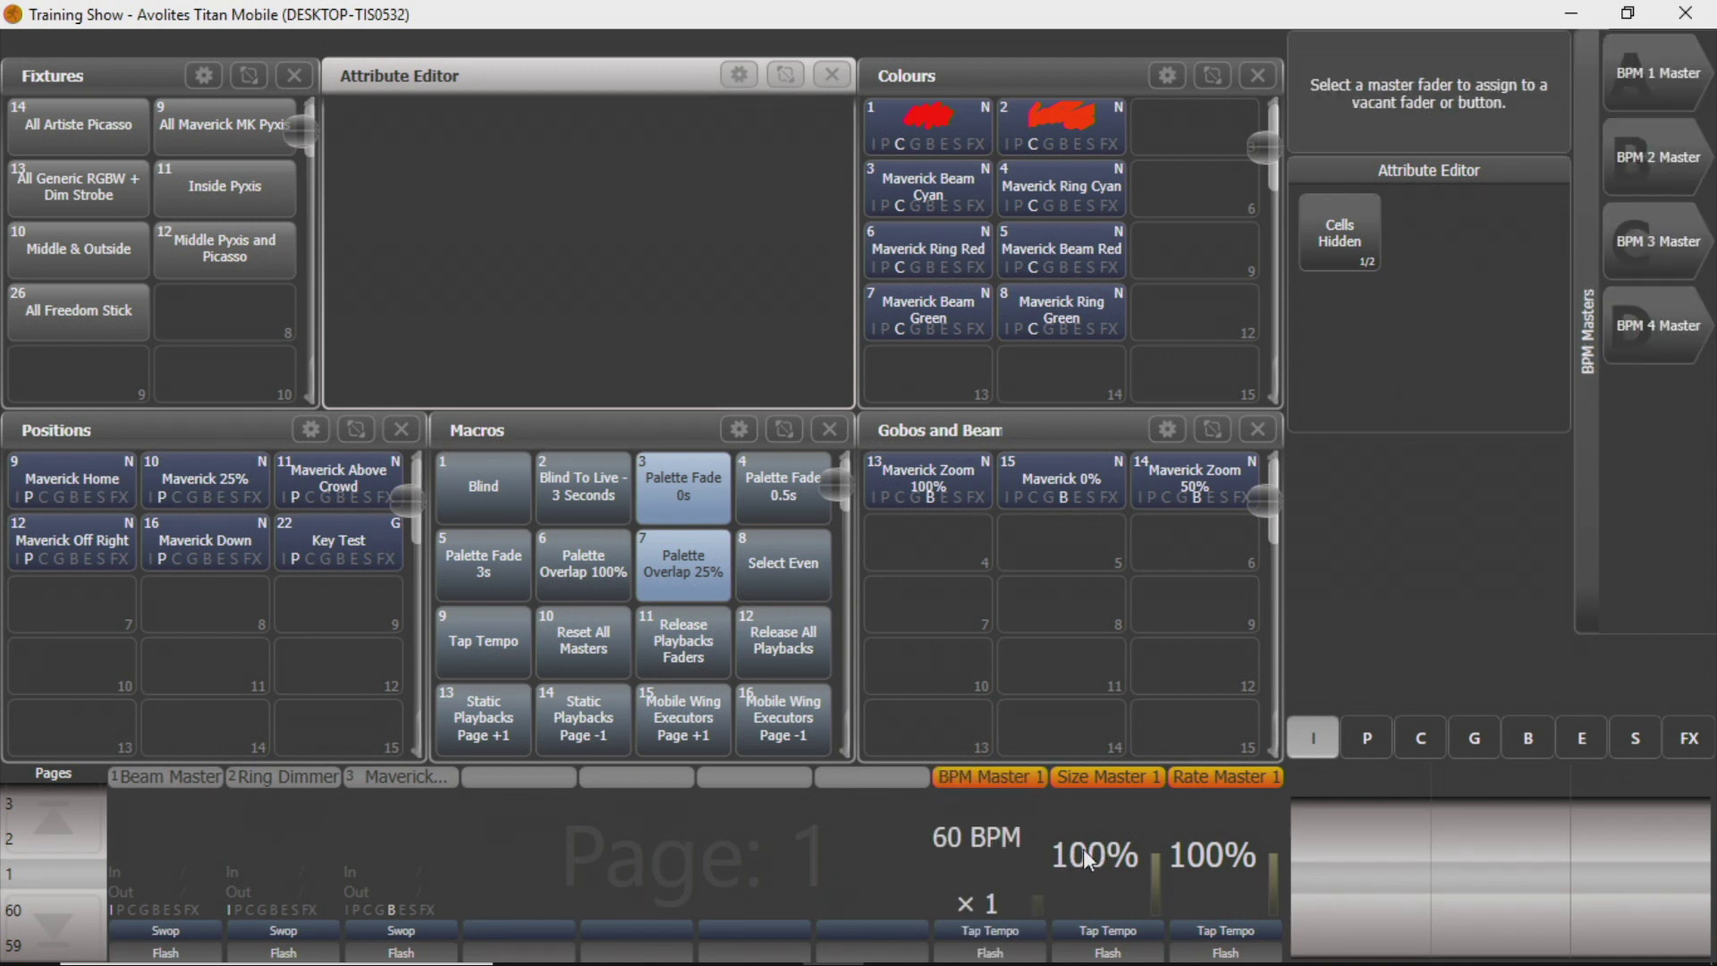
{"action": "left_click", "coordinate": [1082, 850]}
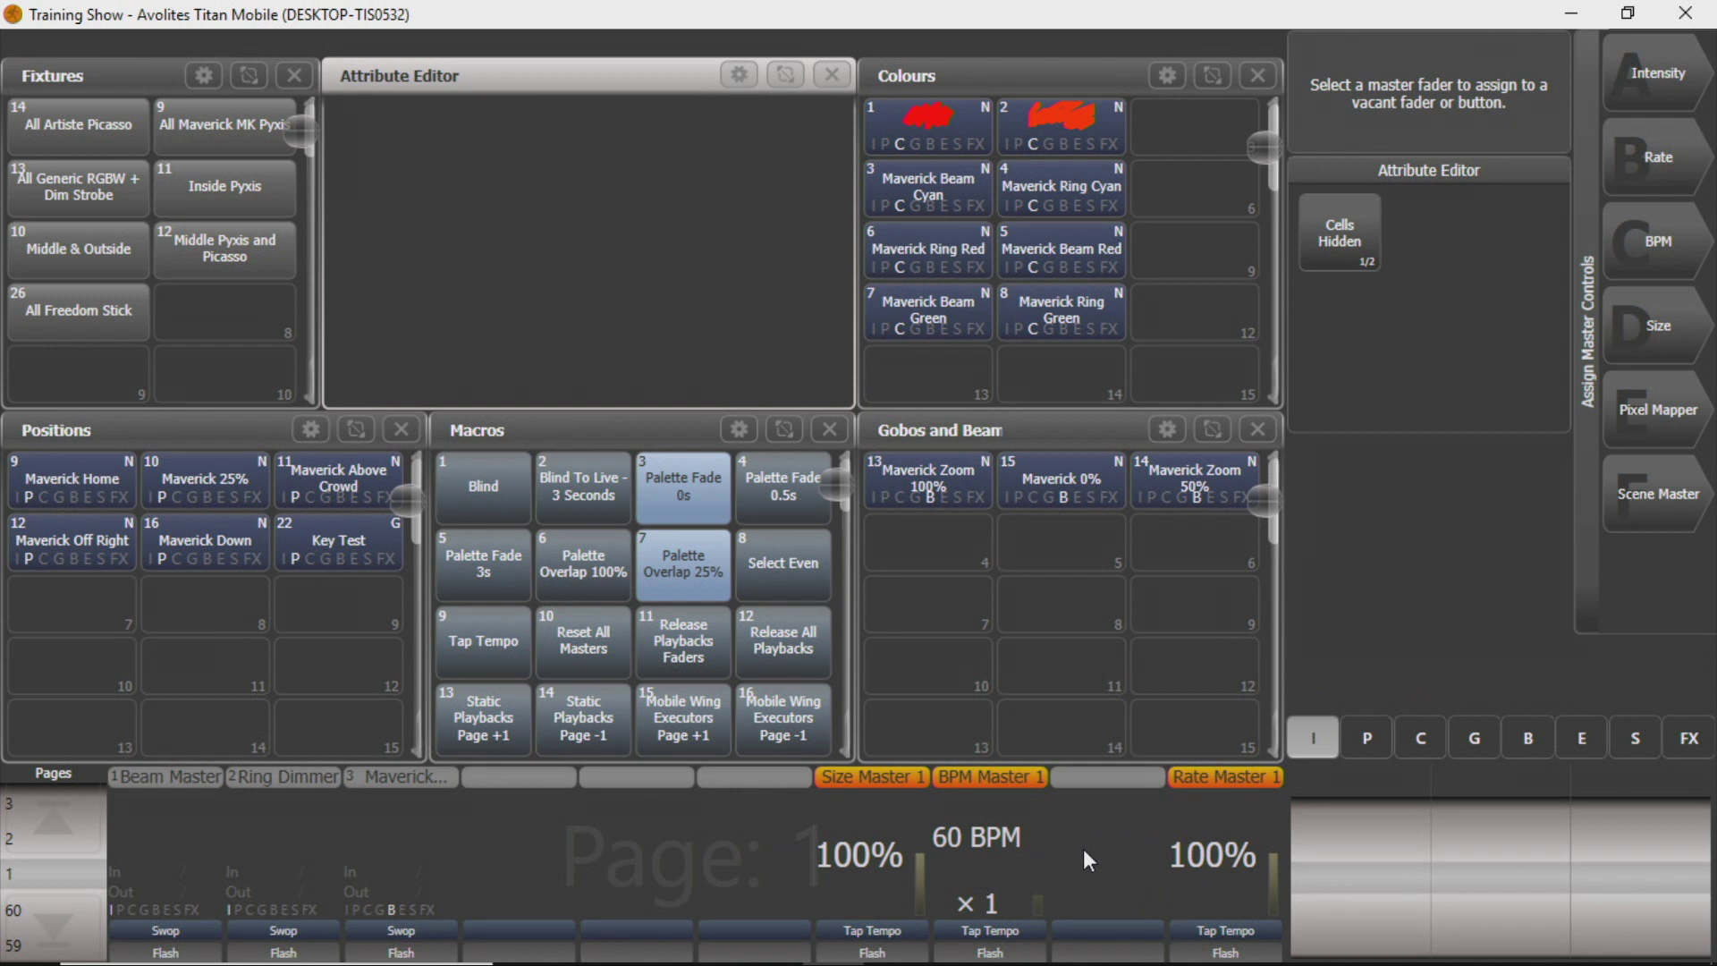
{"action": "left_click", "coordinate": [1082, 850]}
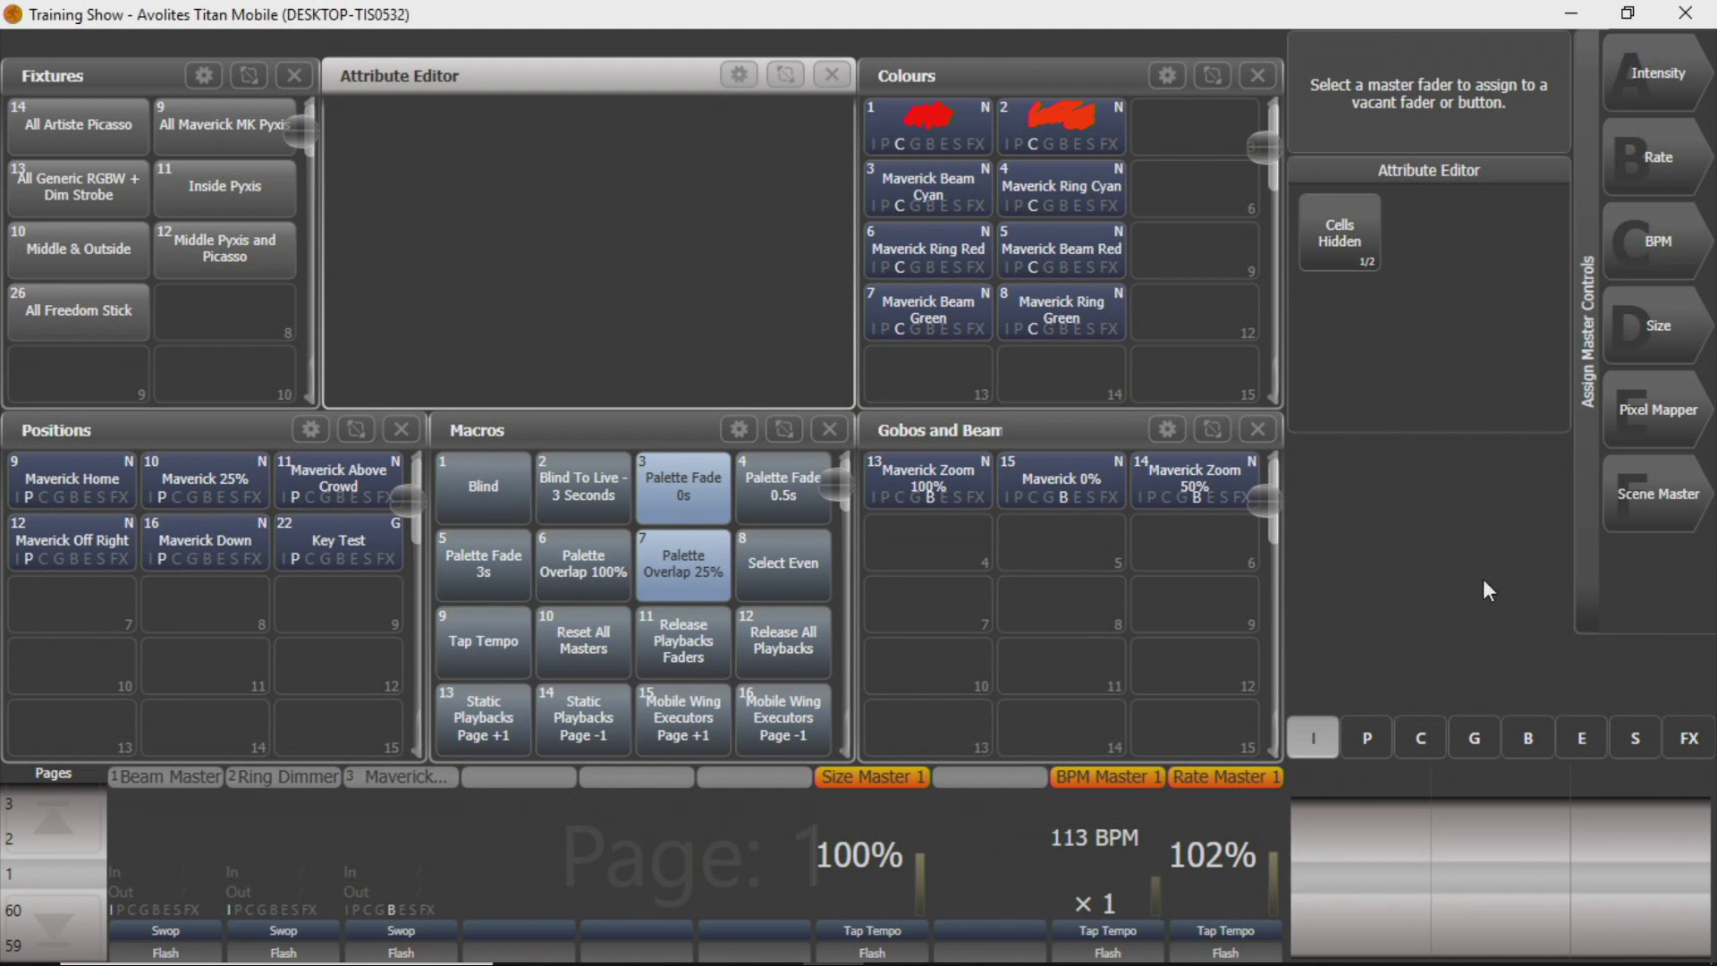
Step: Exit master assignment and return to the main menu
{"action": "key", "text": "Escape"}
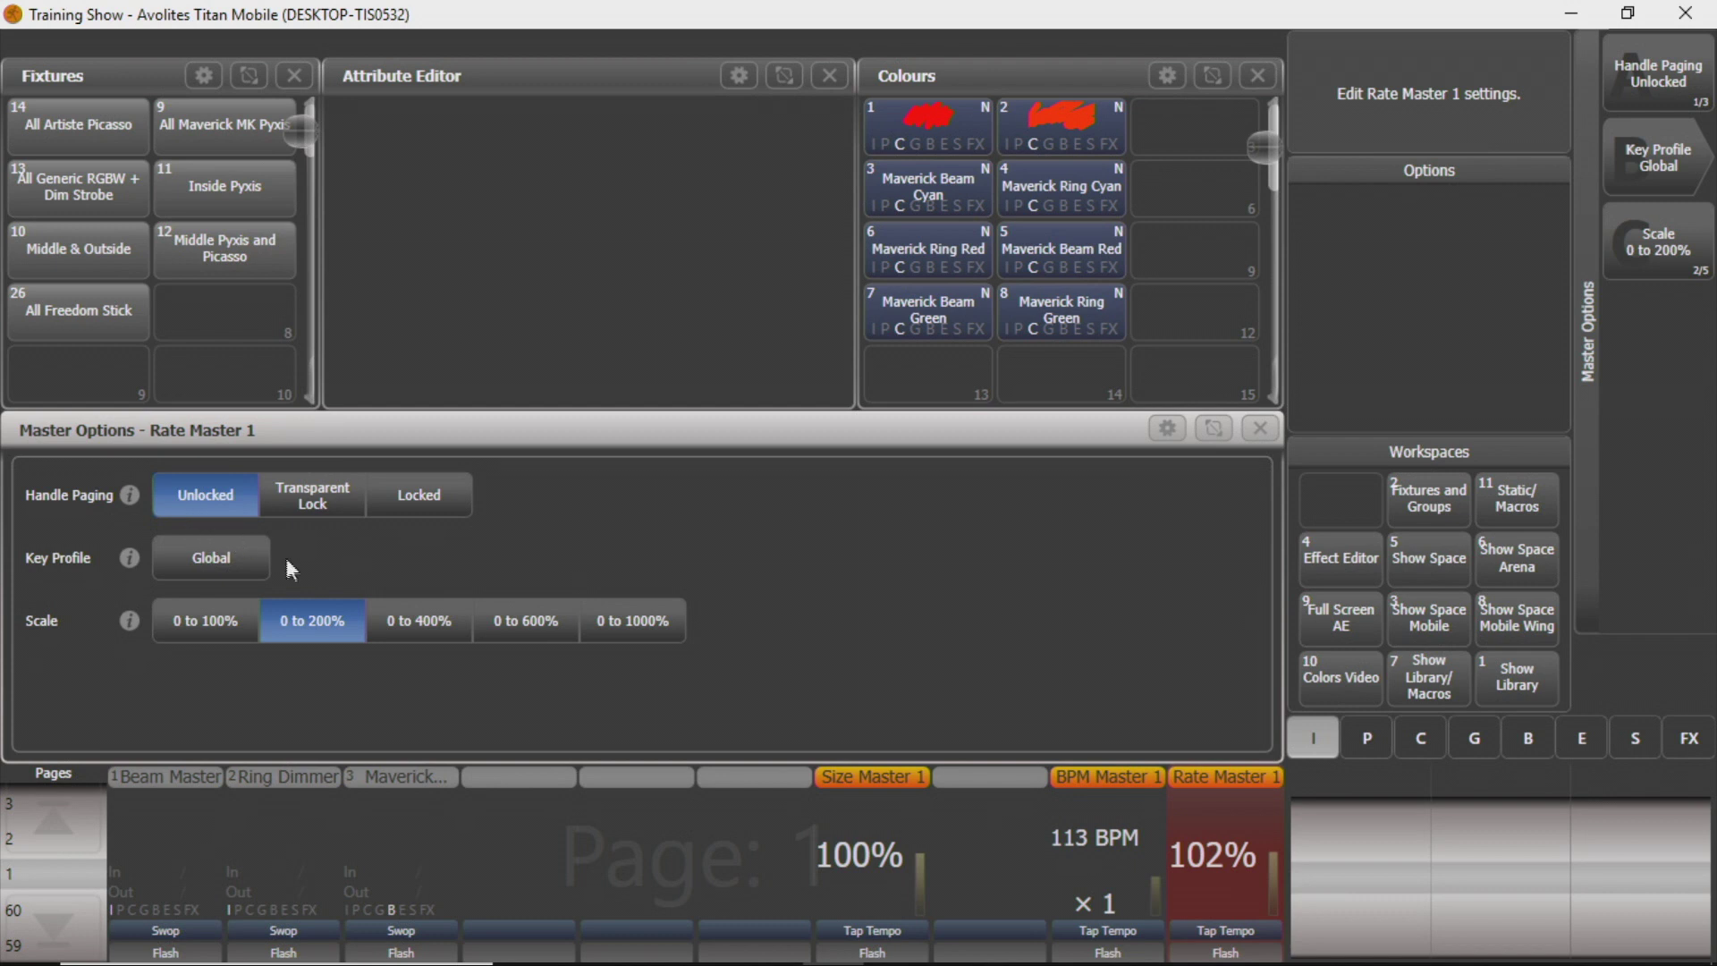
Step: Lock then unlock Rate Master 1's handle paging and set its scale to 0–1000%
{"action": "left_click", "coordinate": [444, 491]}
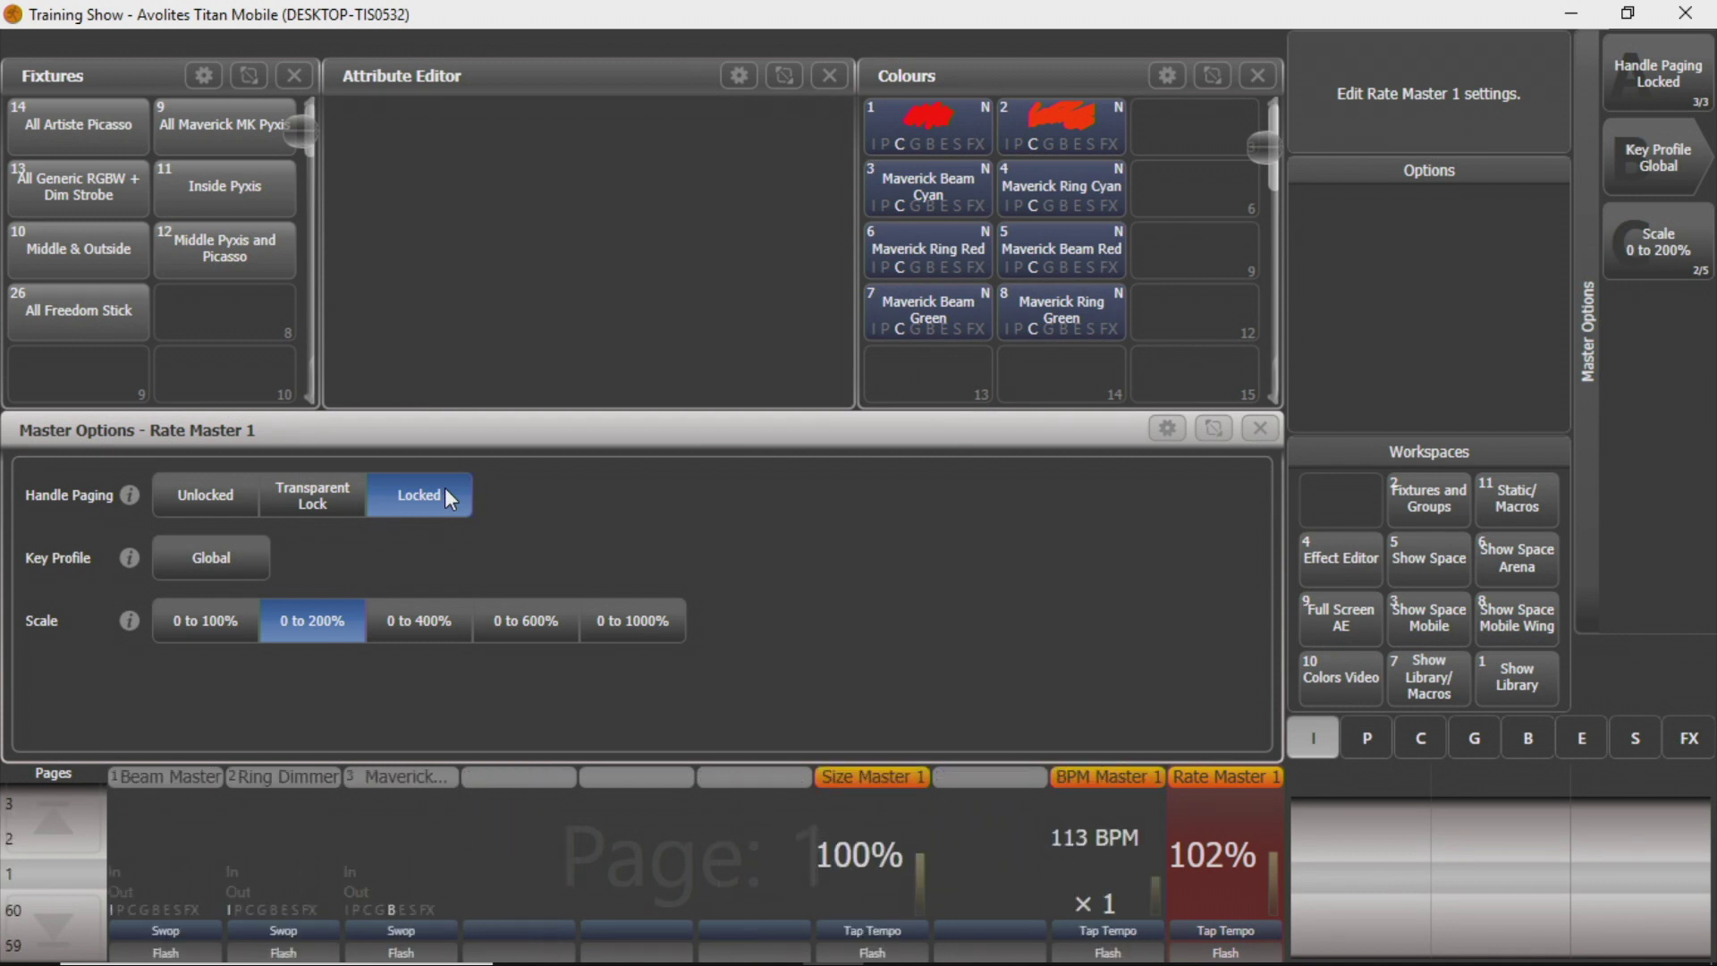
{"action": "left_click", "coordinate": [190, 511]}
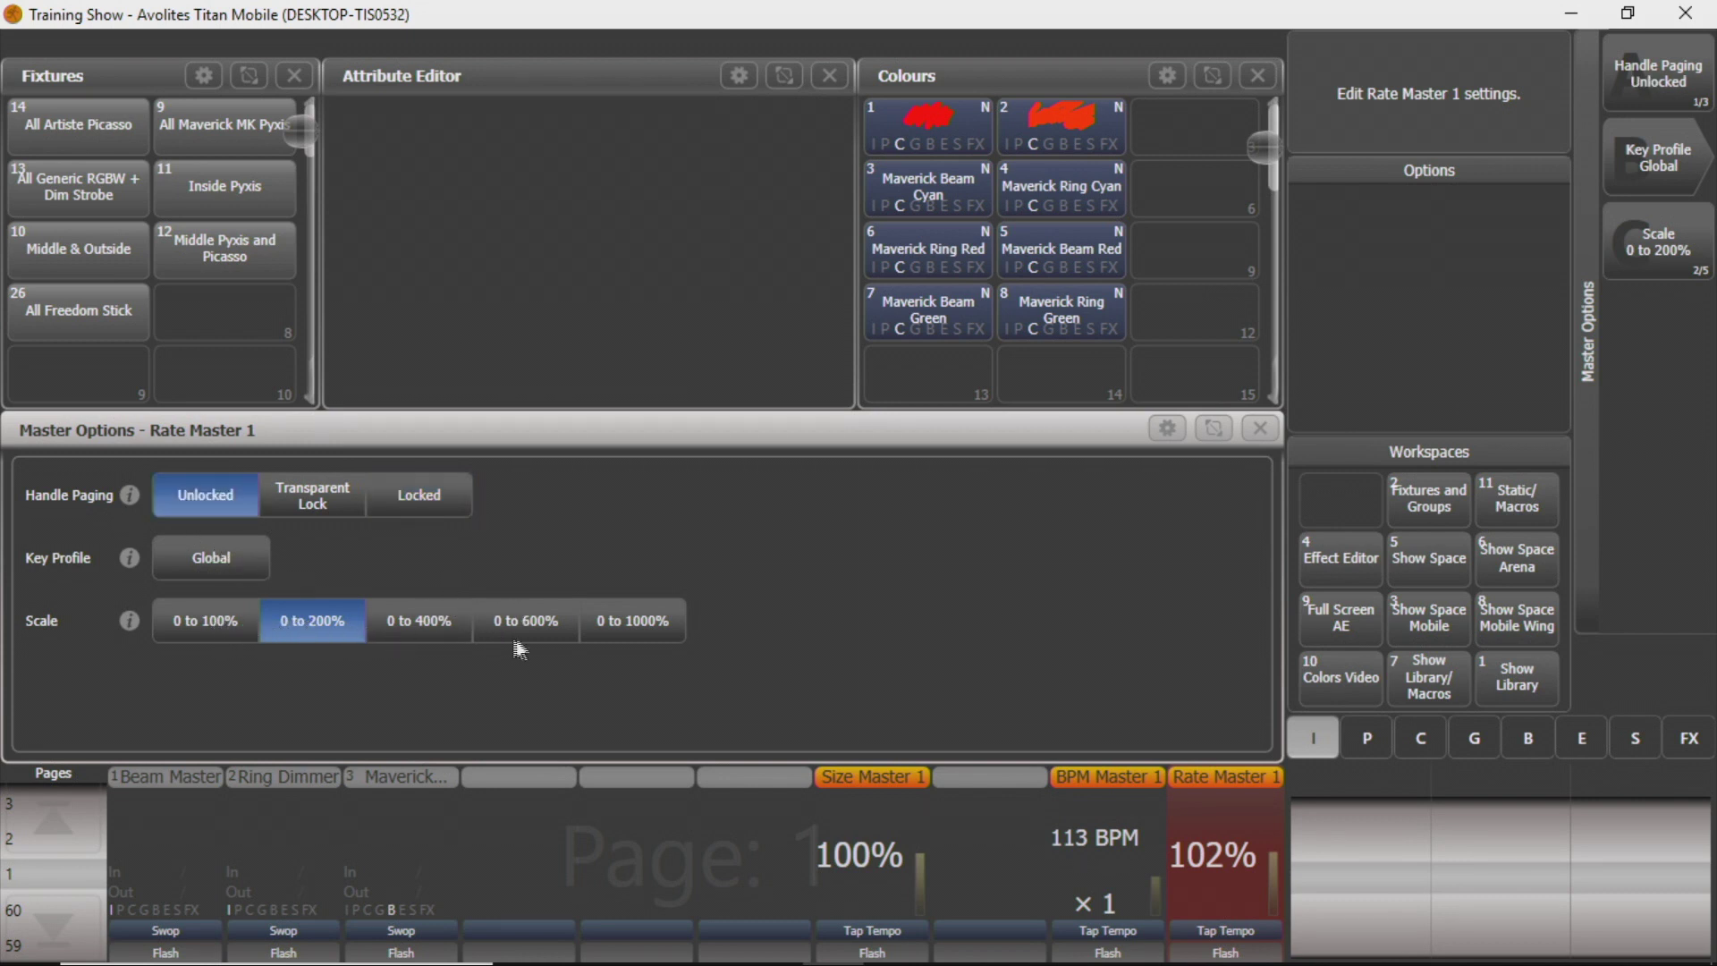
{"action": "left_click", "coordinate": [640, 627]}
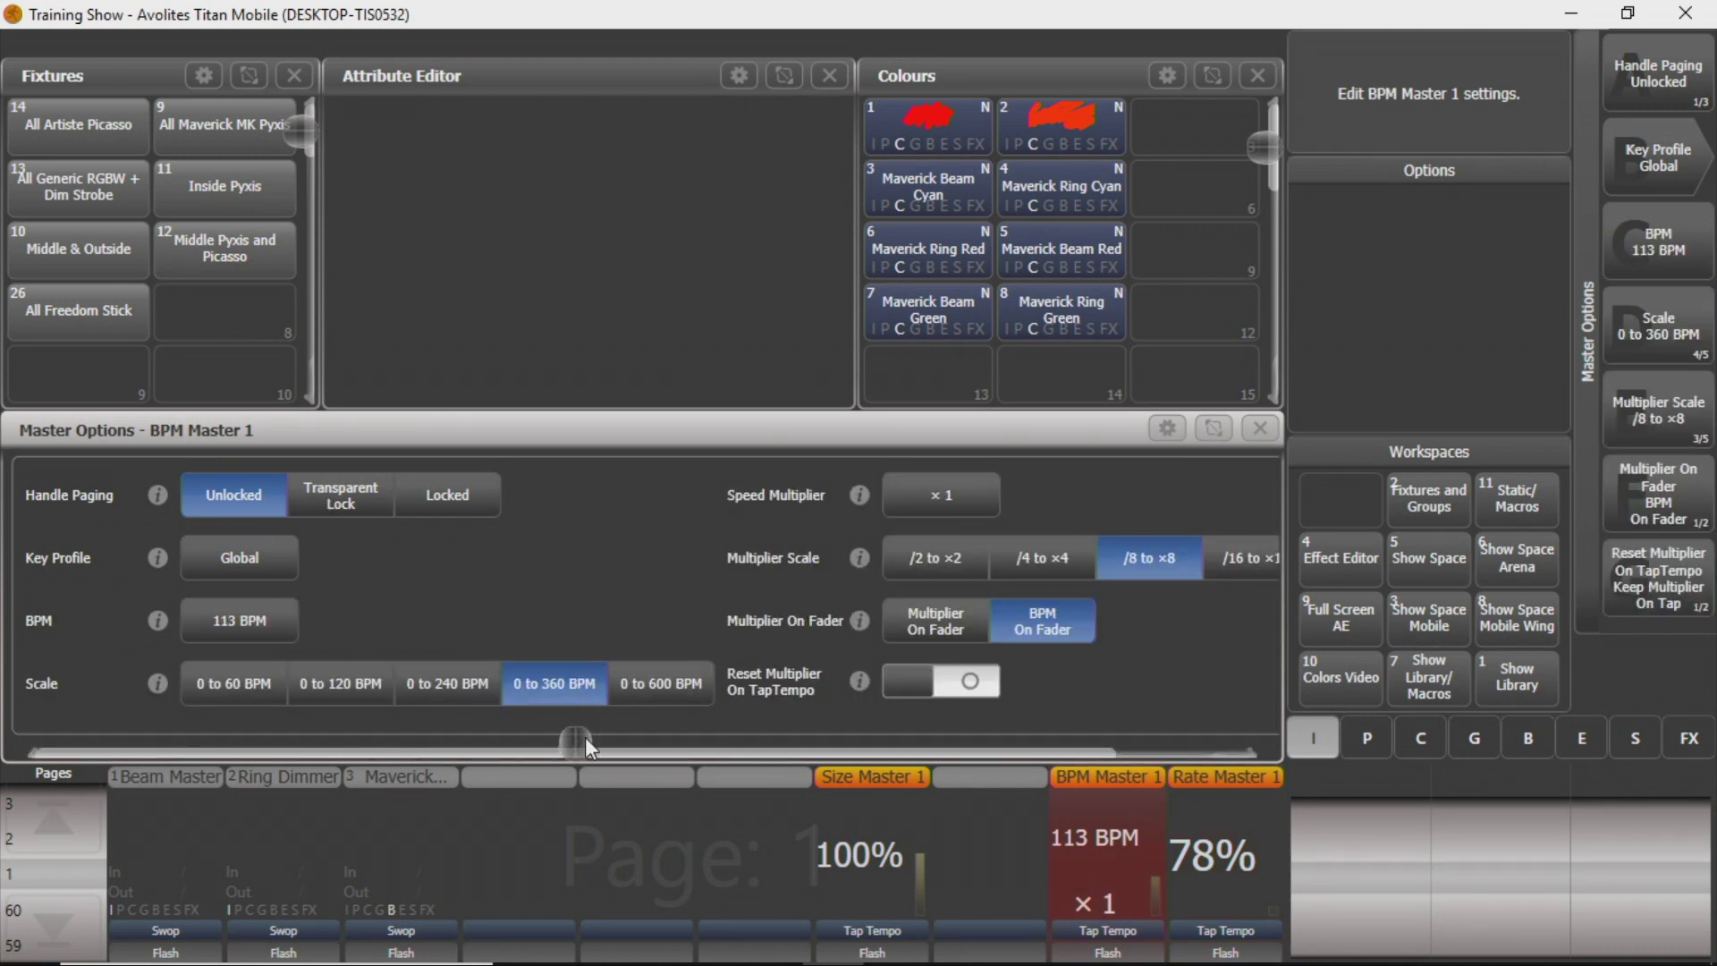
Step: Enter 60 as BPM Master 1's tempo and check that its fader reads 60 BPM
{"action": "left_click_drag", "start_coordinate": [585, 737], "coordinate": [719, 739]}
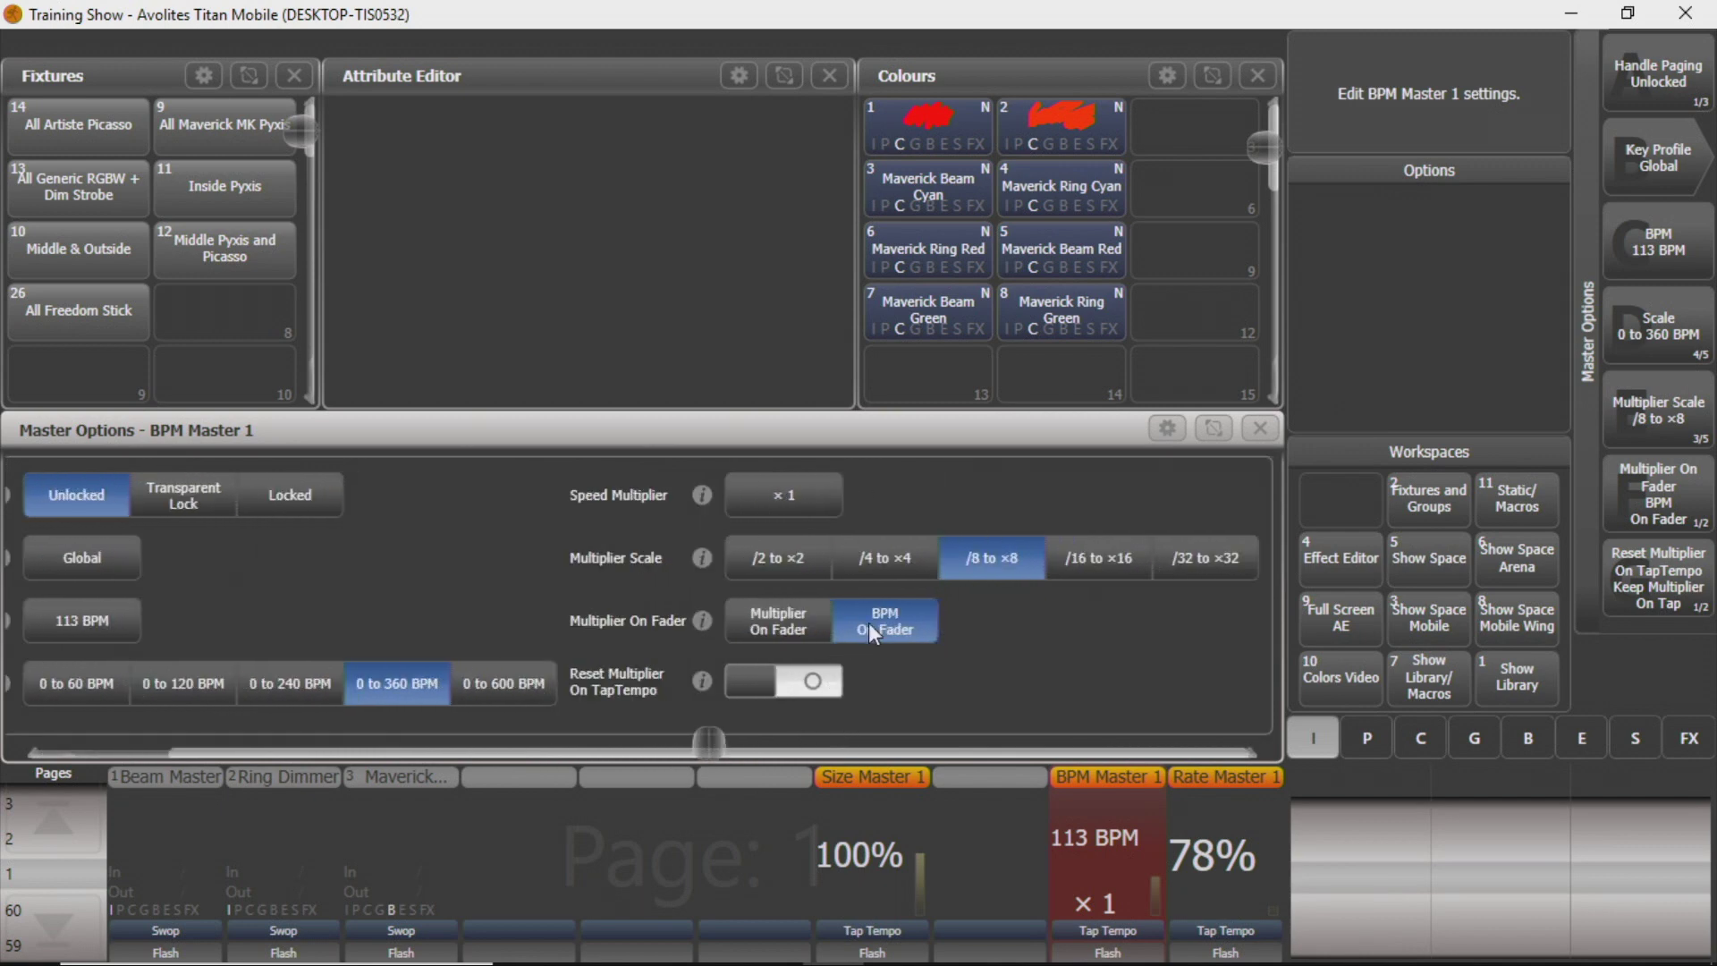
{"action": "left_click_drag", "start_coordinate": [706, 742], "coordinate": [404, 745]}
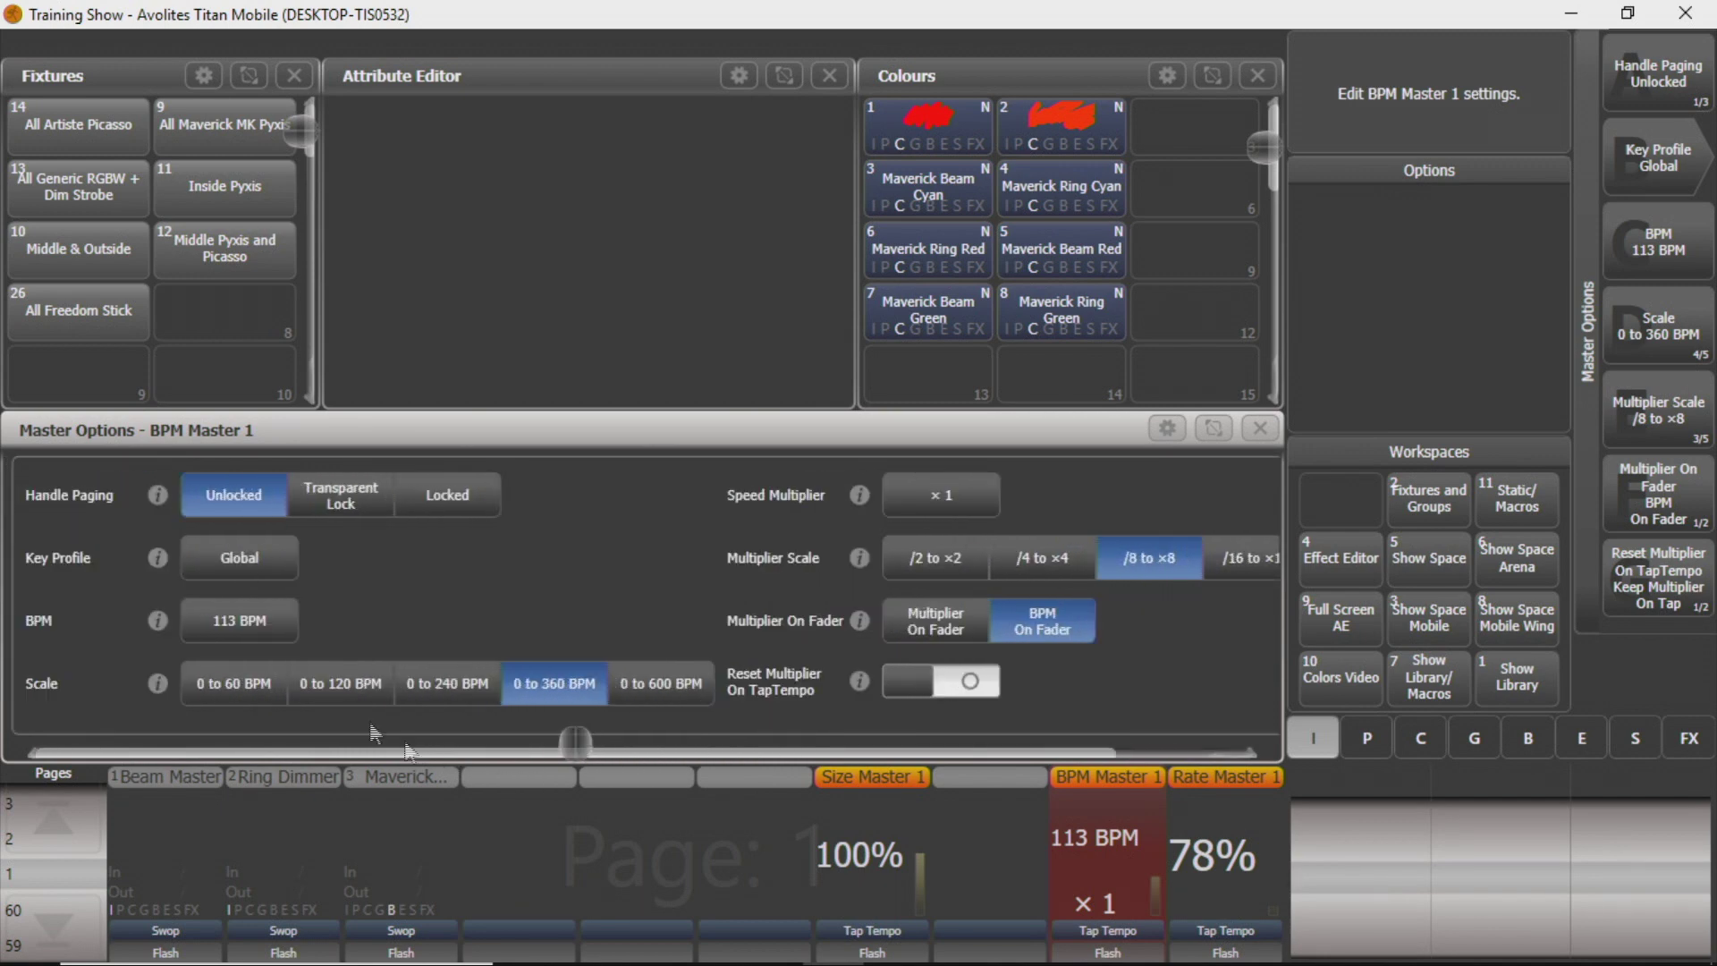
{"action": "left_click", "coordinate": [238, 624]}
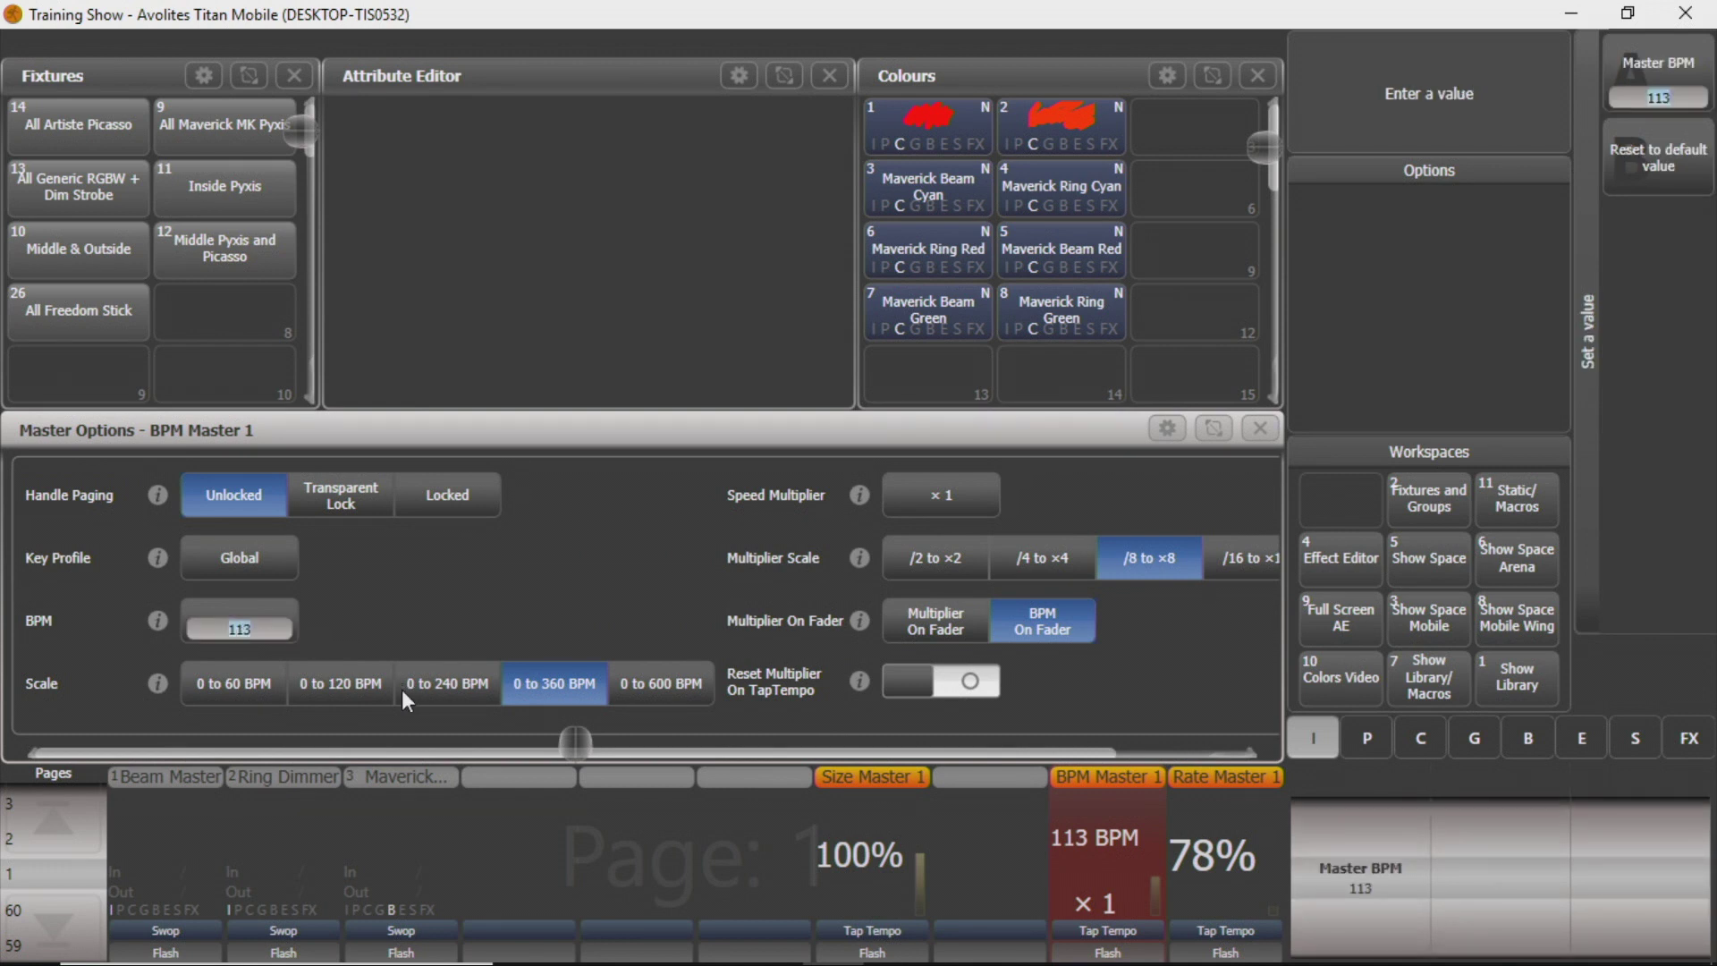
{"action": "type", "text": "60"}
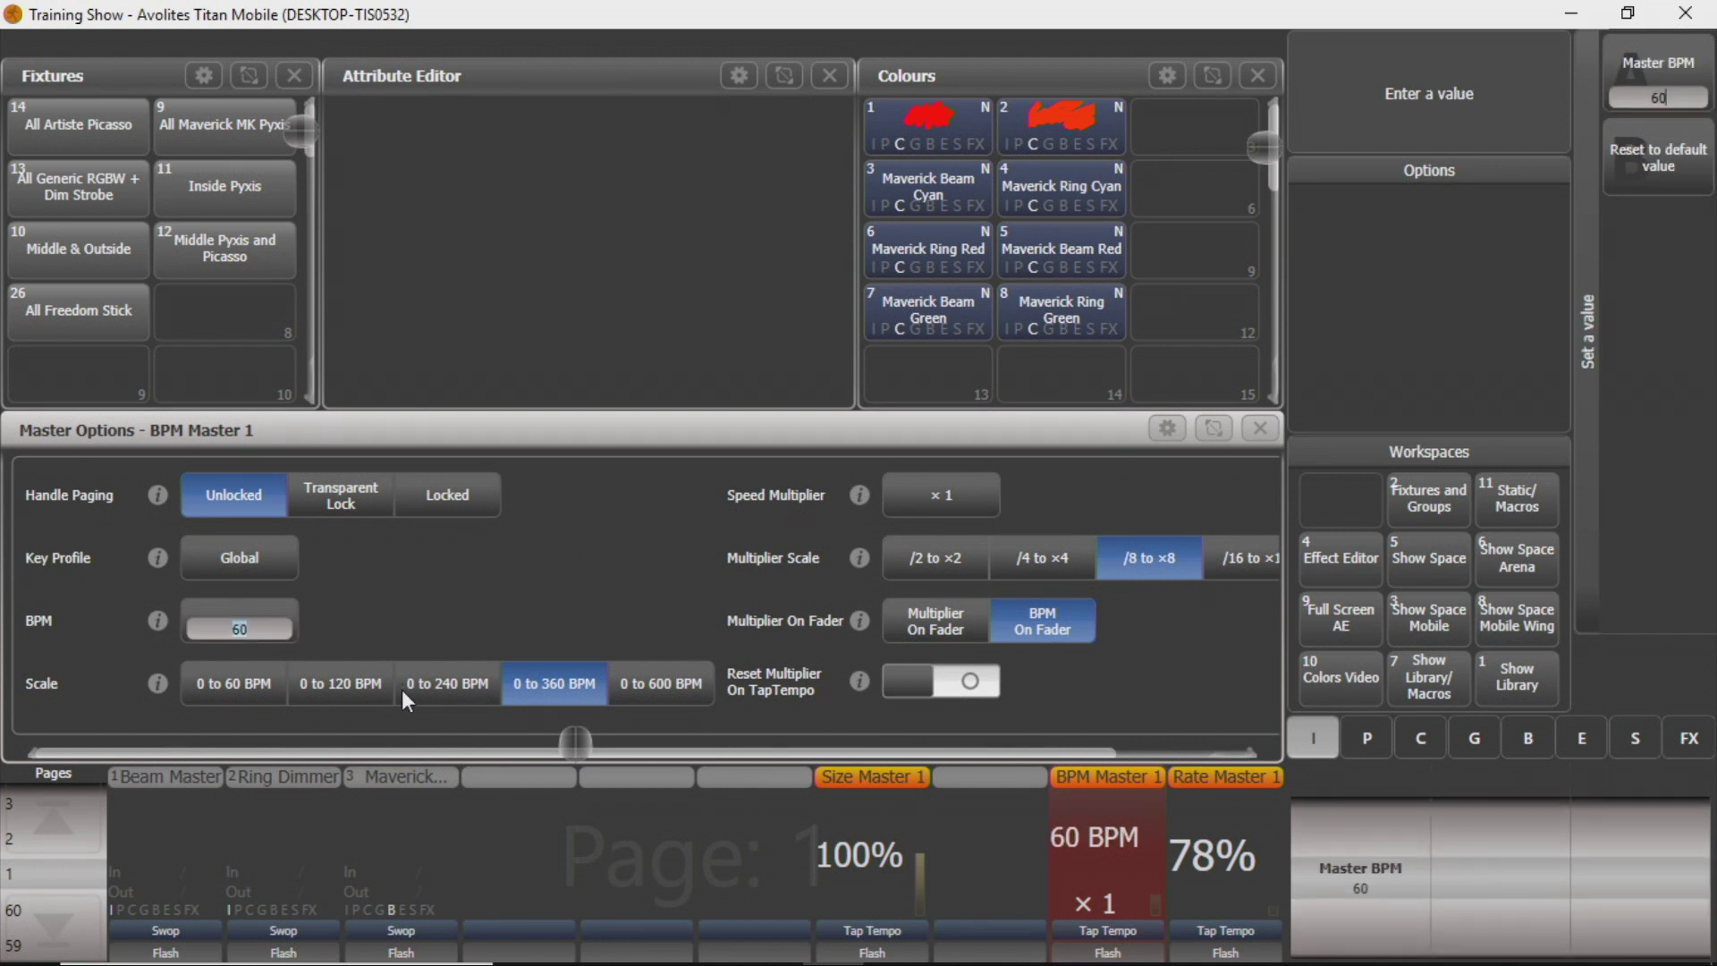
{"action": "key", "text": "Return"}
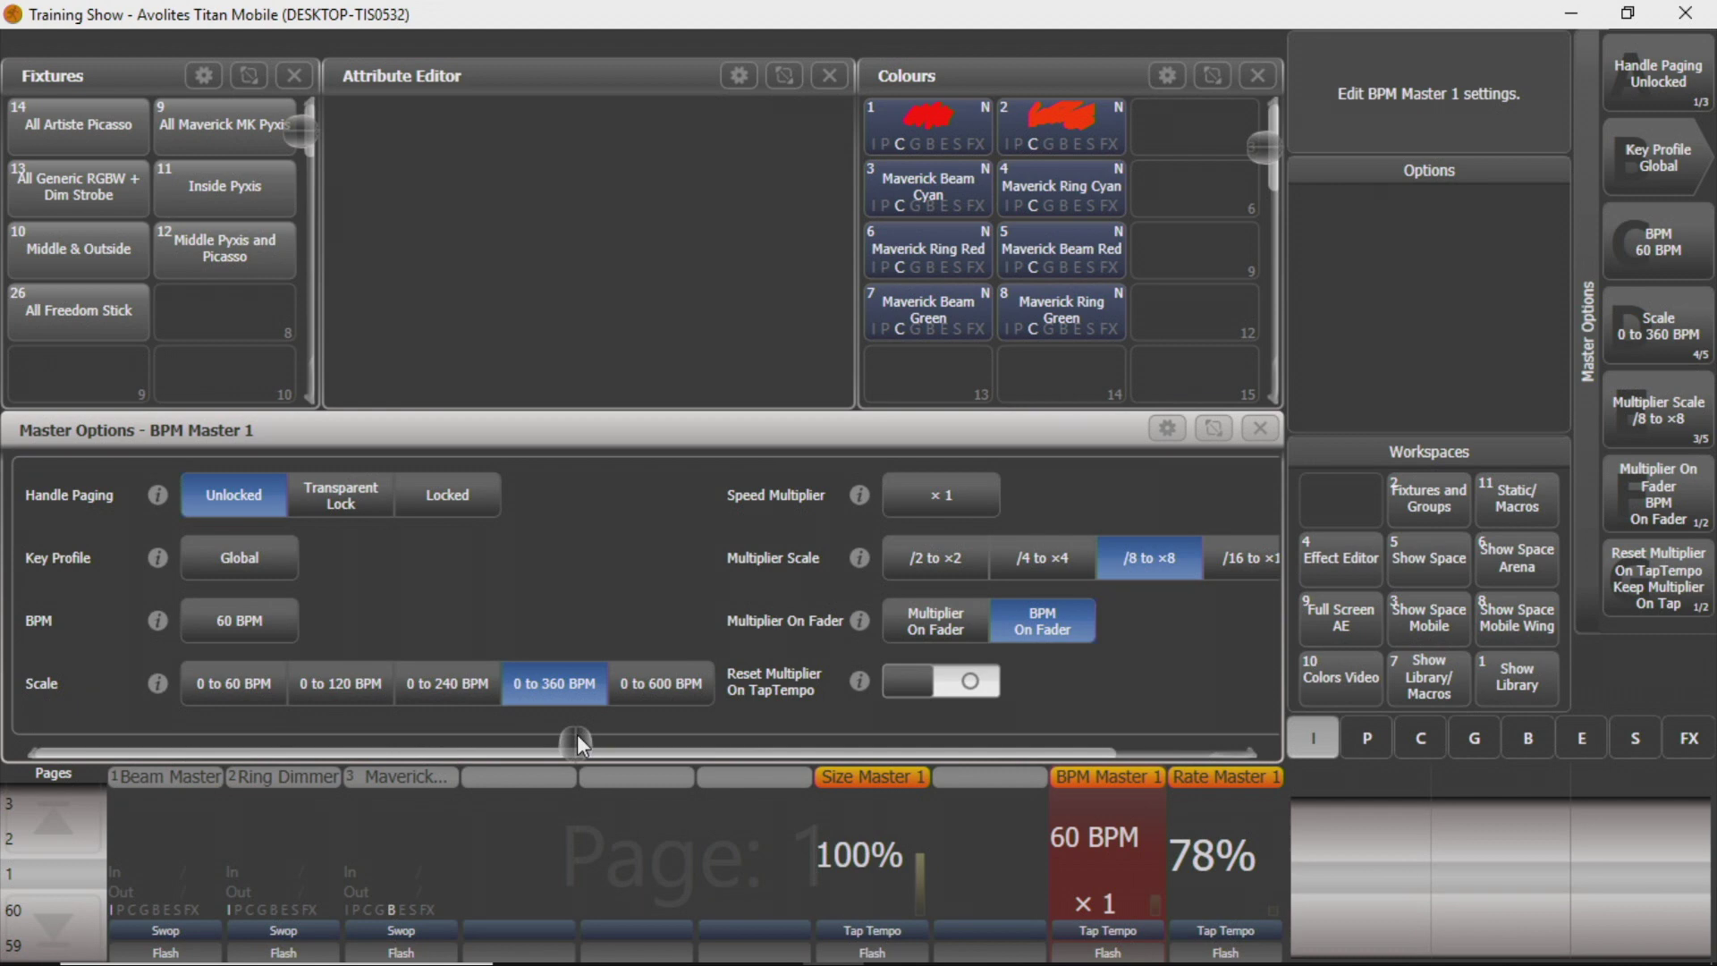
{"action": "left_click_drag", "start_coordinate": [577, 740], "coordinate": [692, 742]}
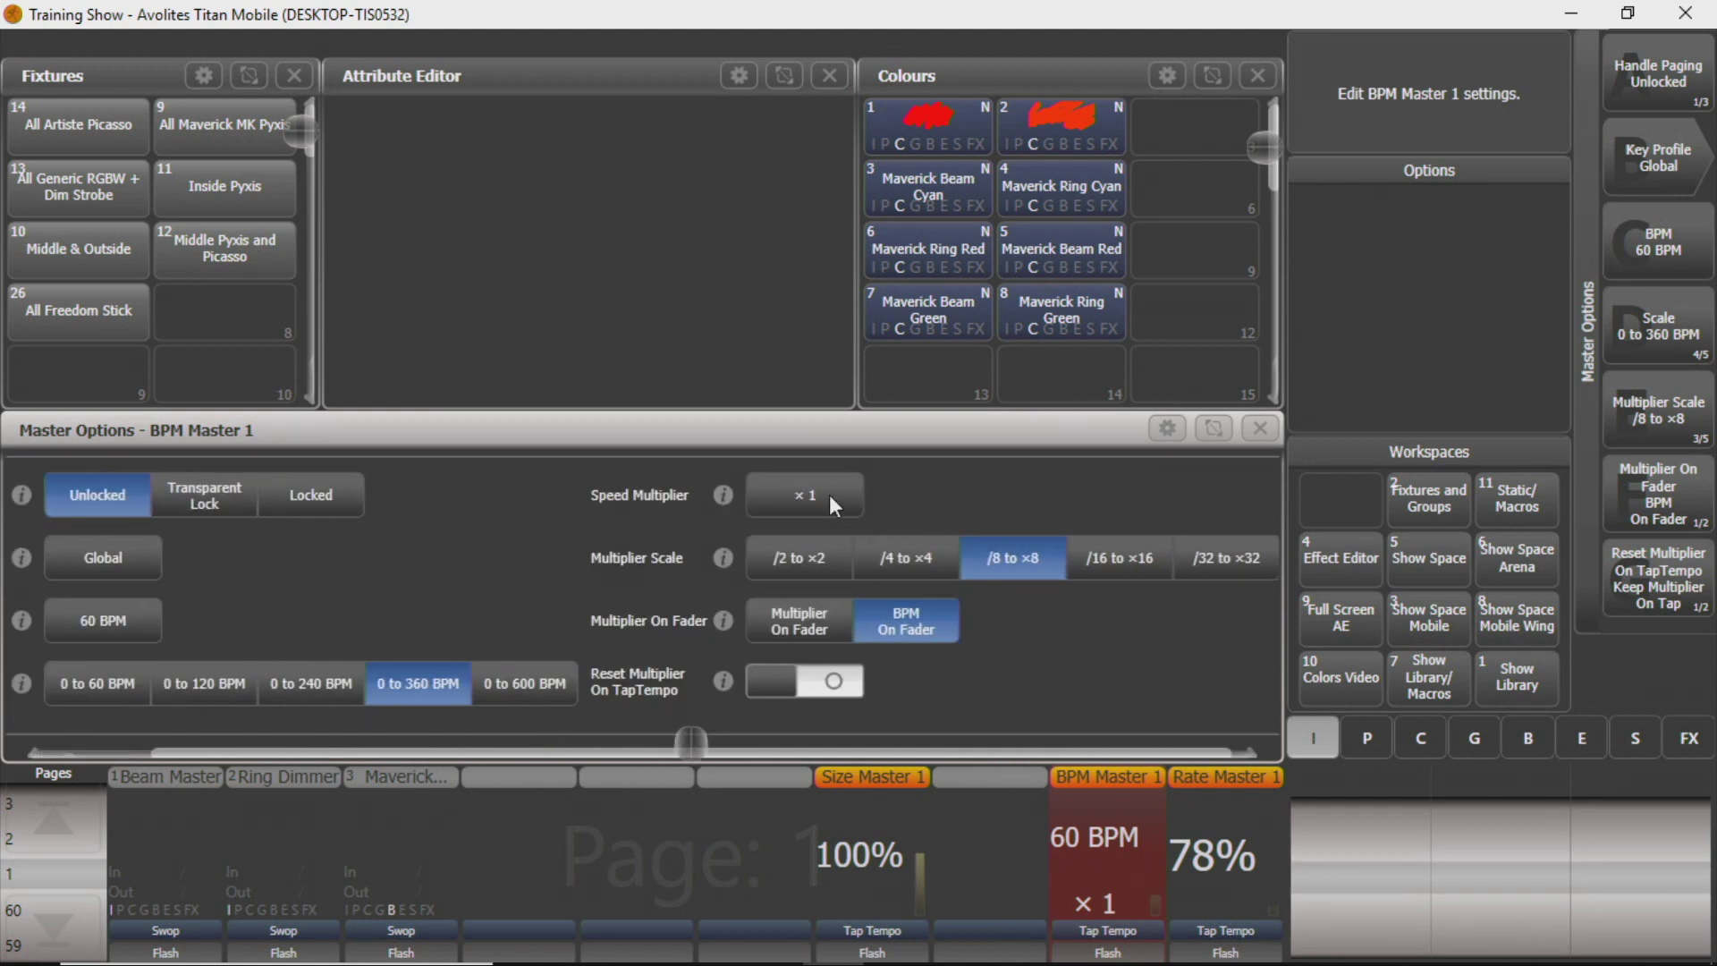
Step: Put BPM Master 1's speed multiplier on its fader with a /32 to ×32 scale, then show BPM on the fader
{"action": "left_click", "coordinate": [829, 495]}
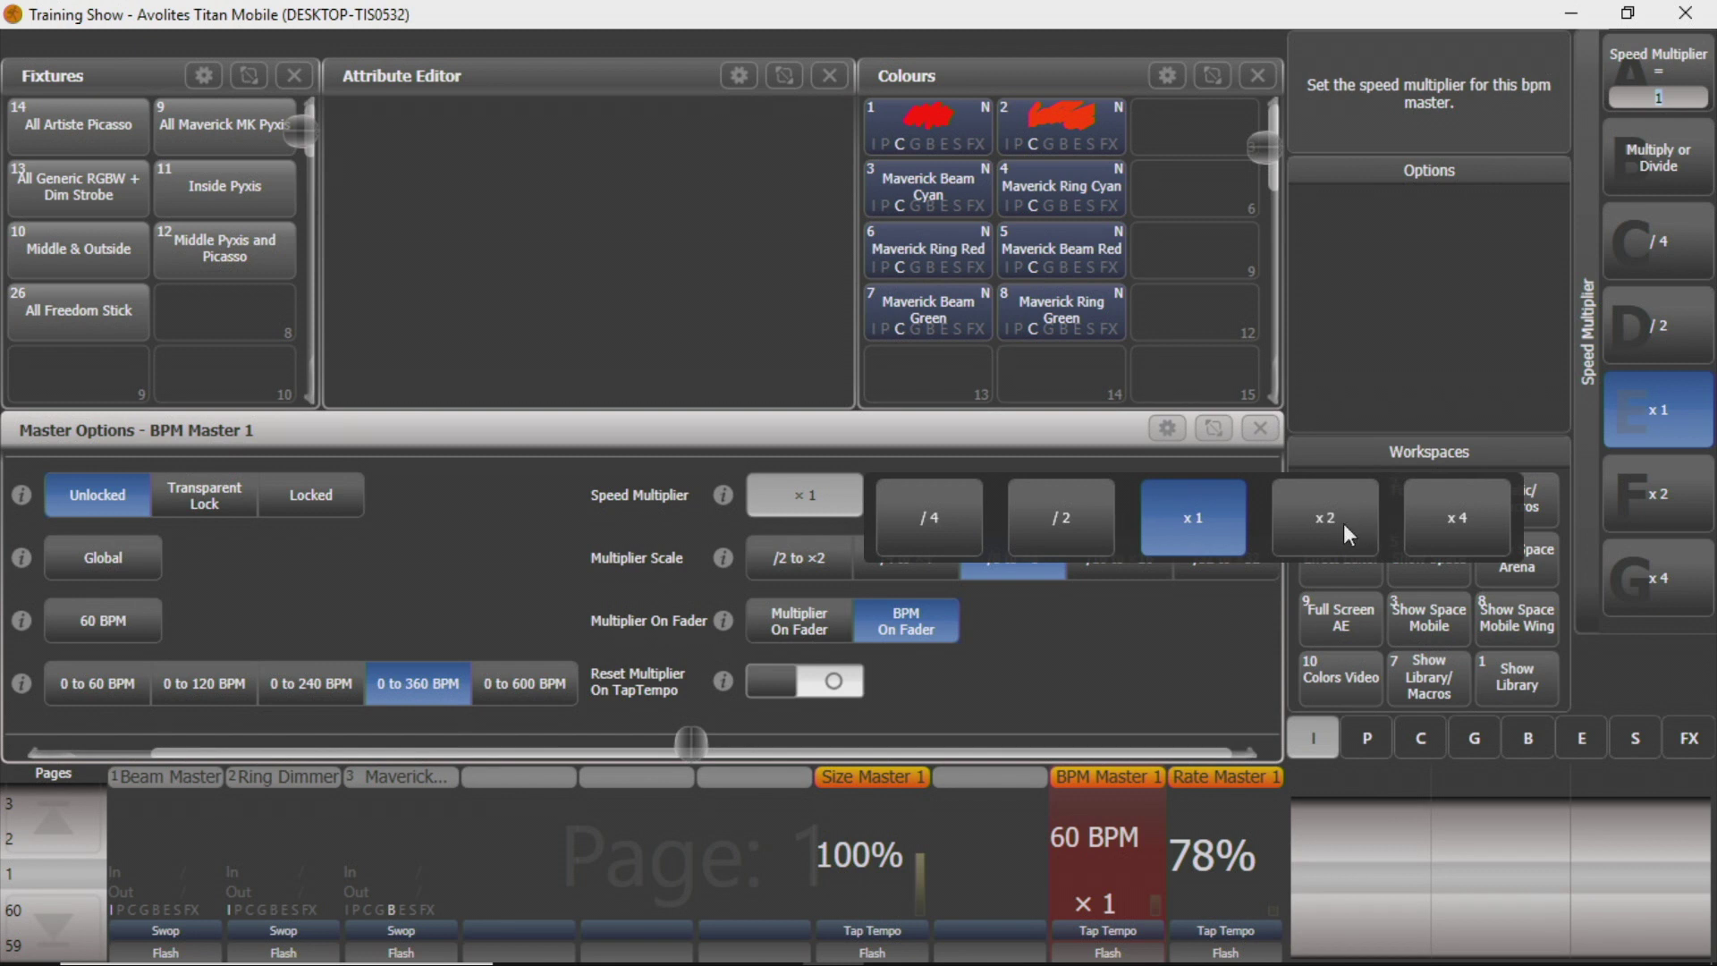
{"action": "left_click", "coordinate": [1318, 525]}
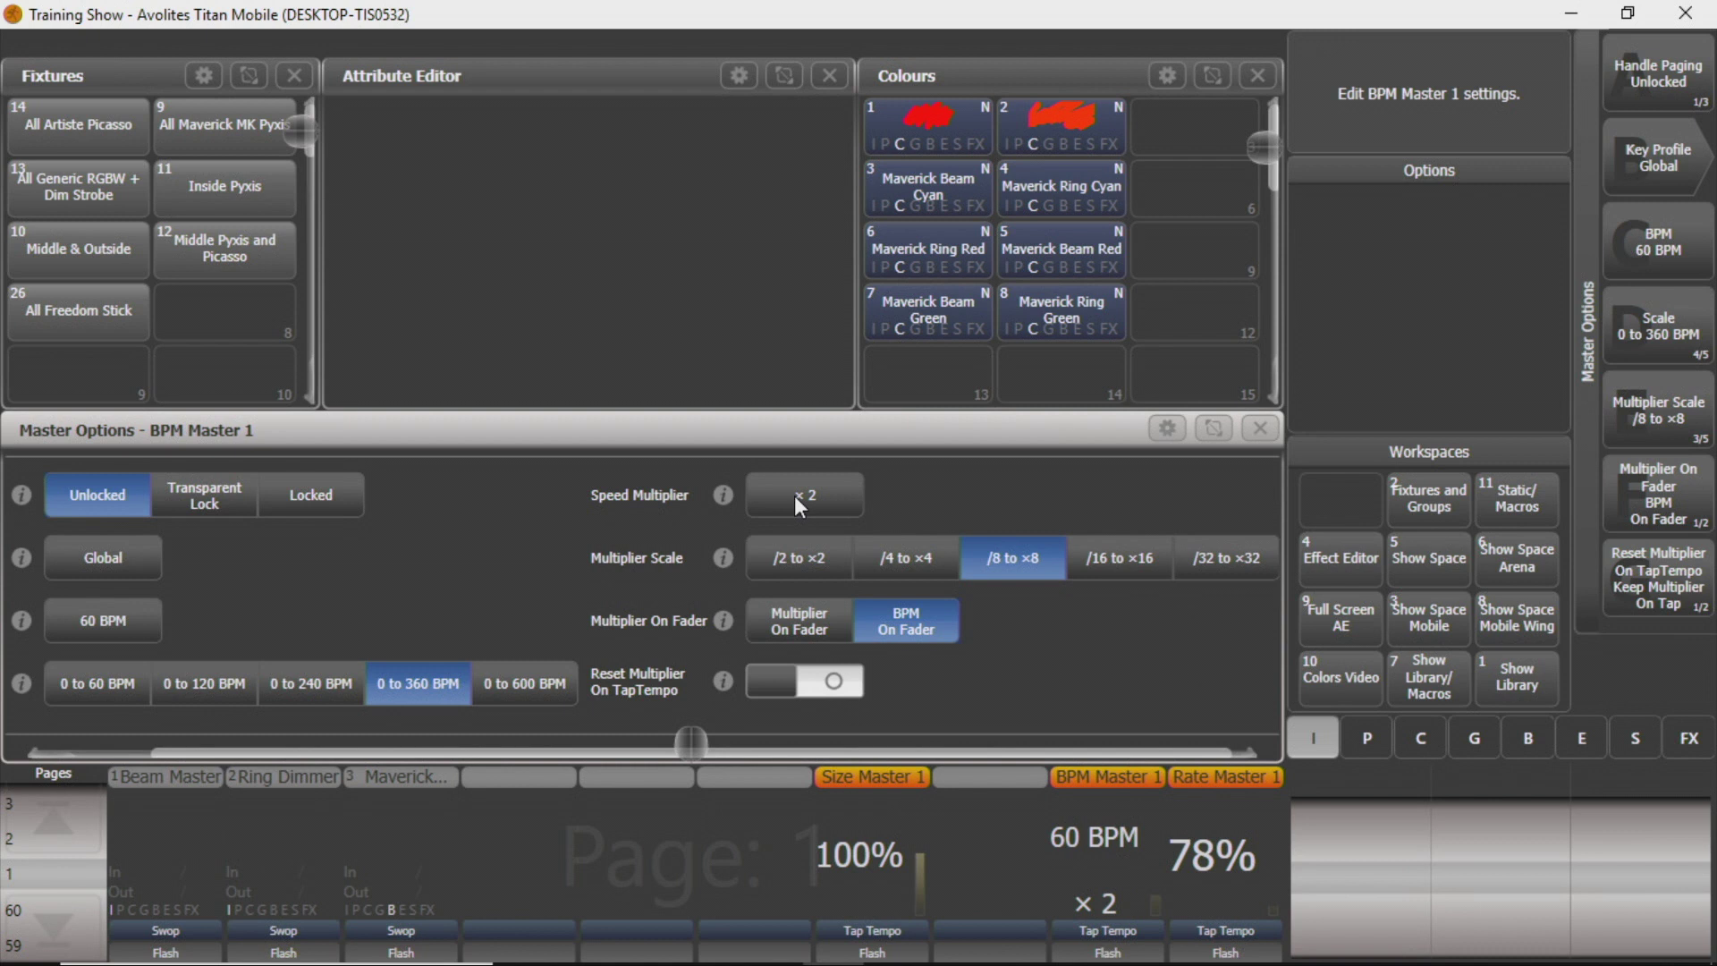
{"action": "left_click", "coordinate": [794, 496]}
{"action": "left_click", "coordinate": [1191, 531]}
{"action": "left_click", "coordinate": [828, 619]}
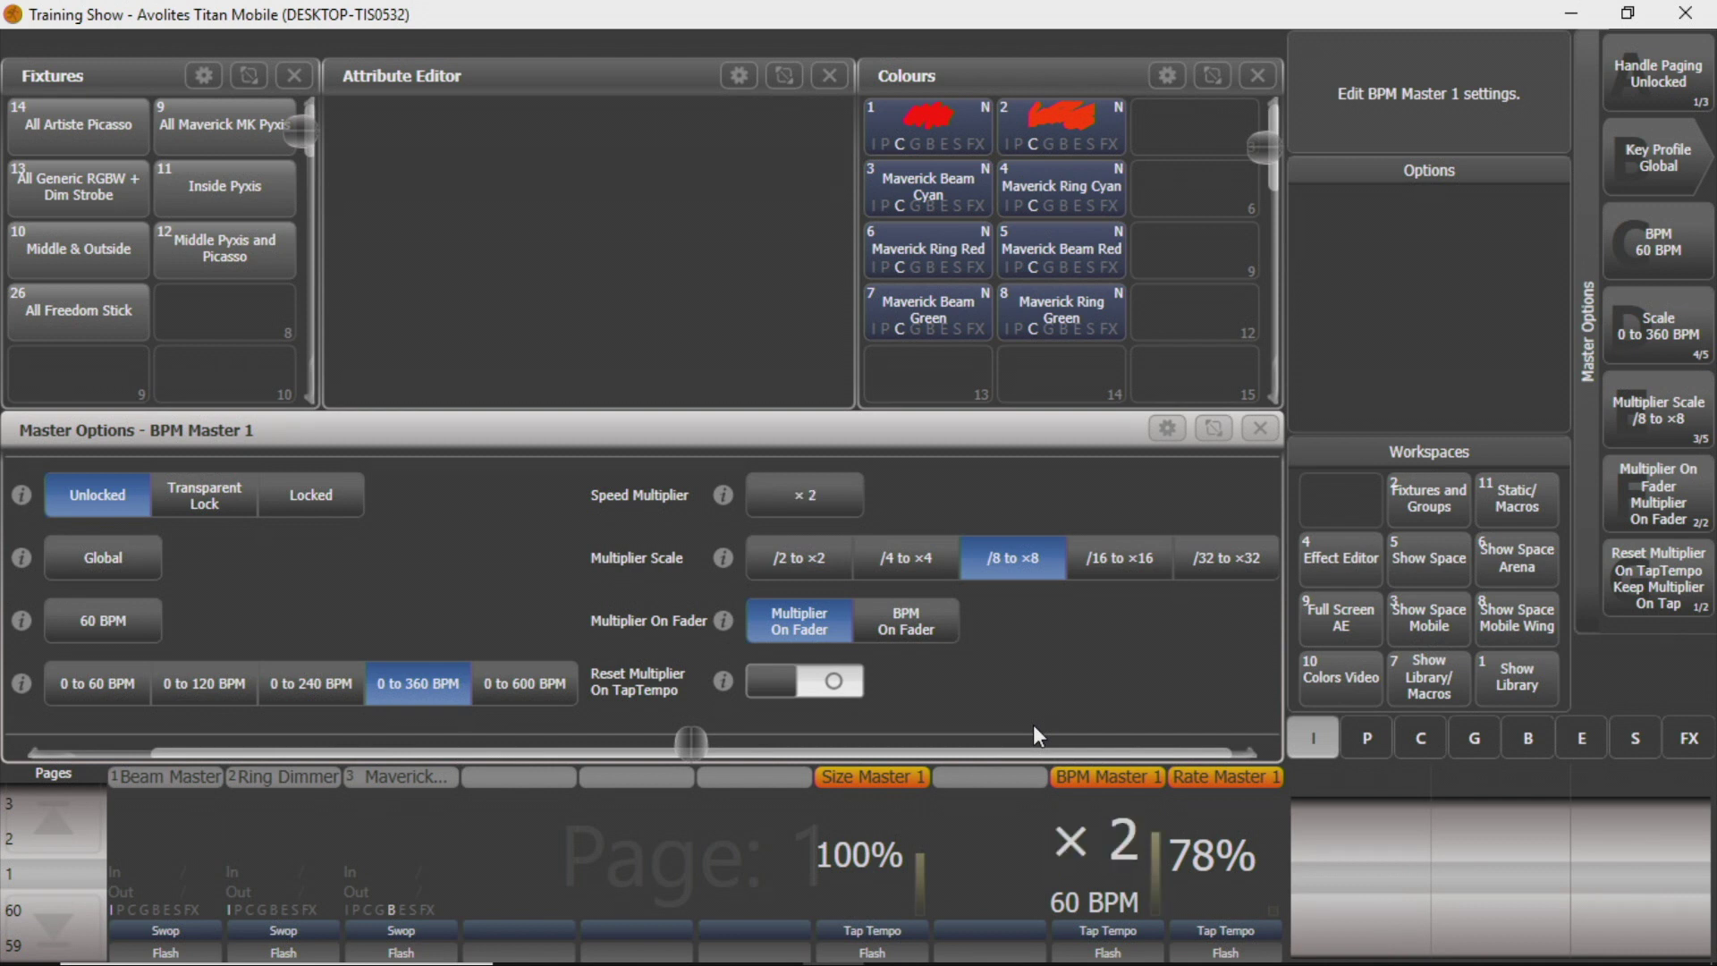
{"action": "left_click", "coordinate": [1254, 555]}
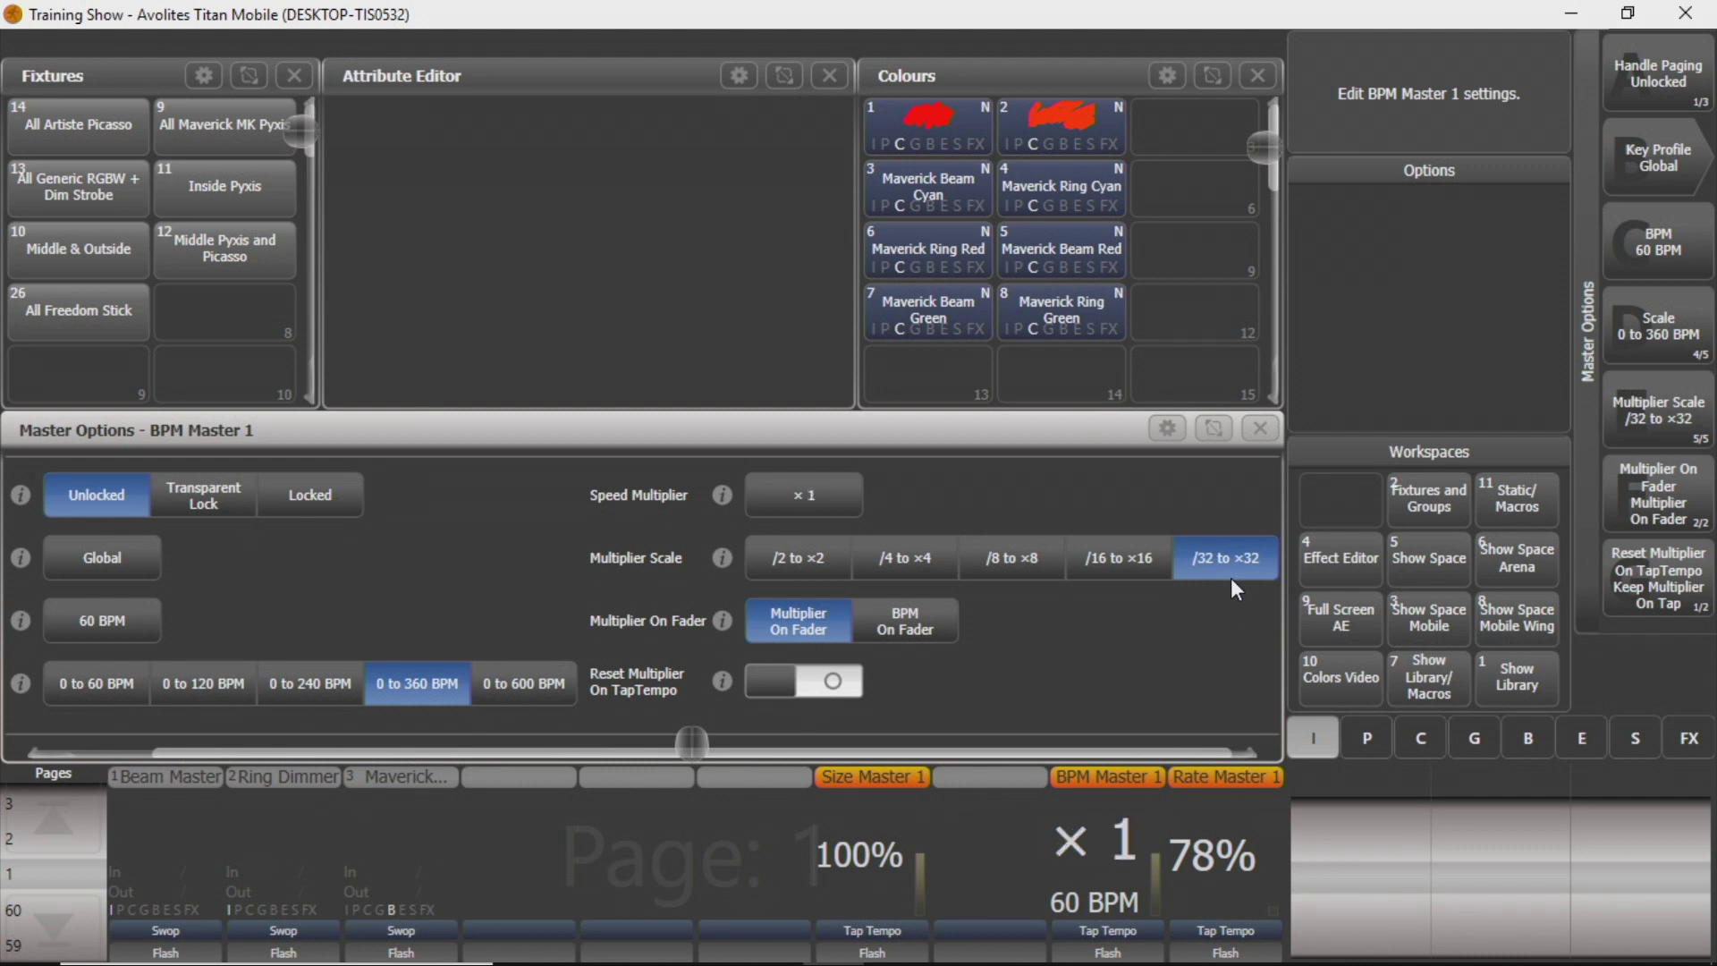
{"action": "left_click", "coordinate": [939, 617]}
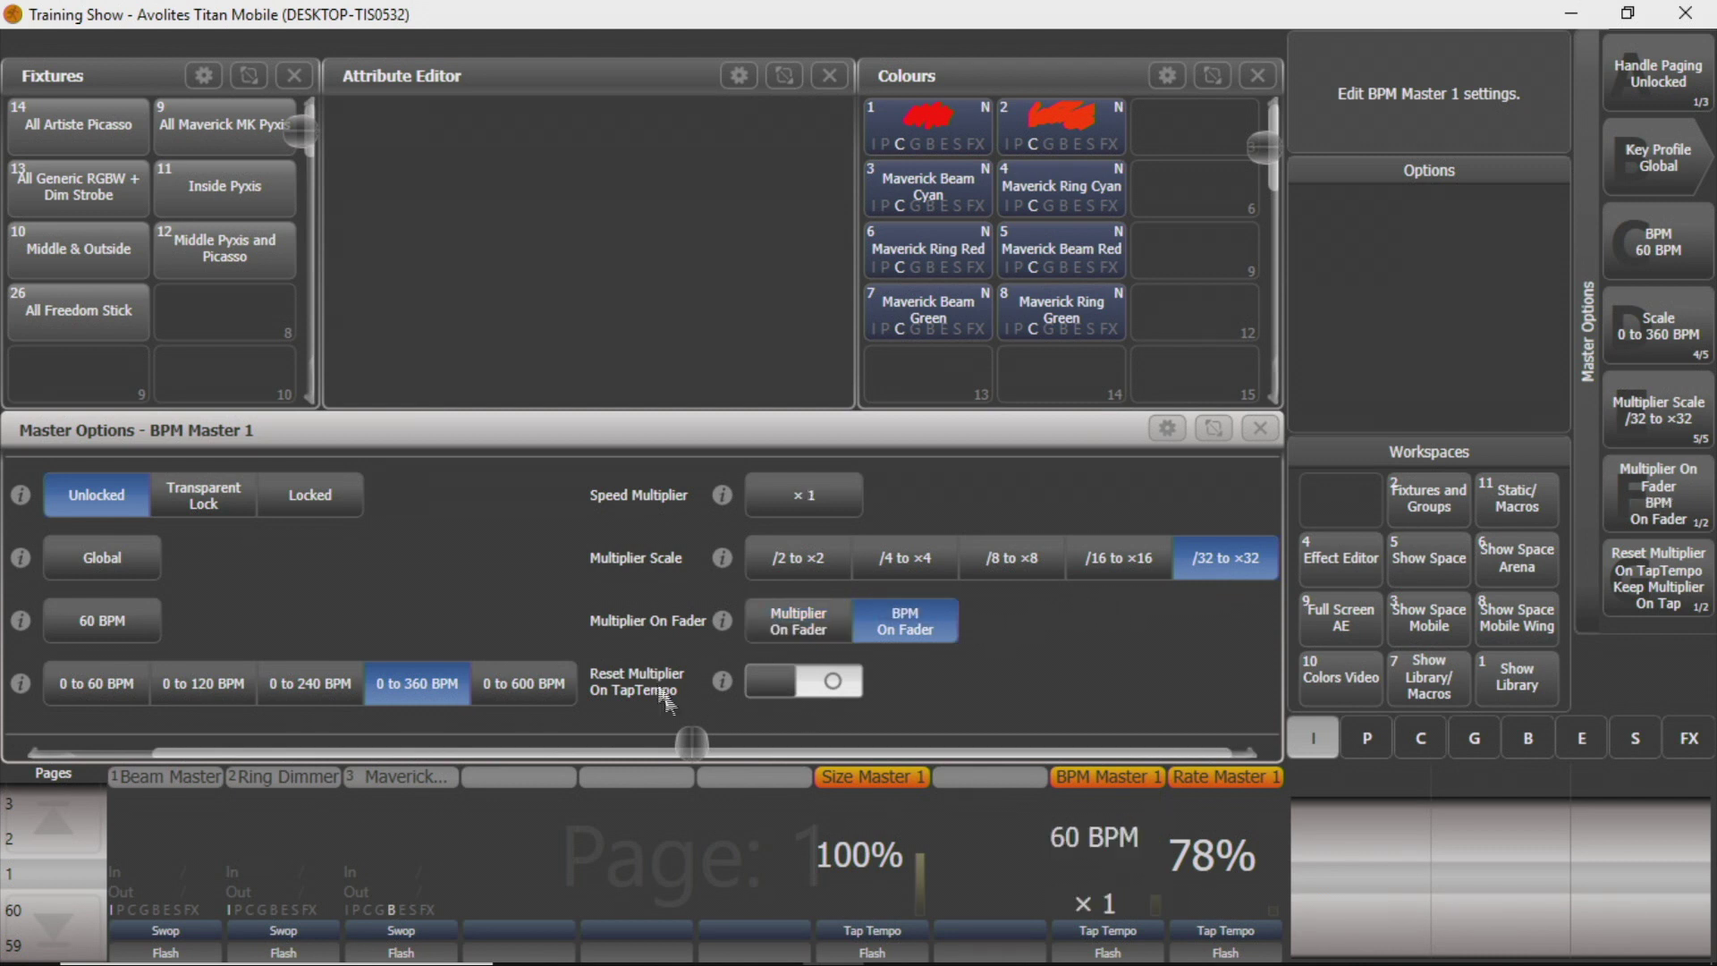
Step: Enable Reset Multiplier On TapTempo and toggle the fader between BPM and multiplier
{"action": "left_click", "coordinate": [817, 689]}
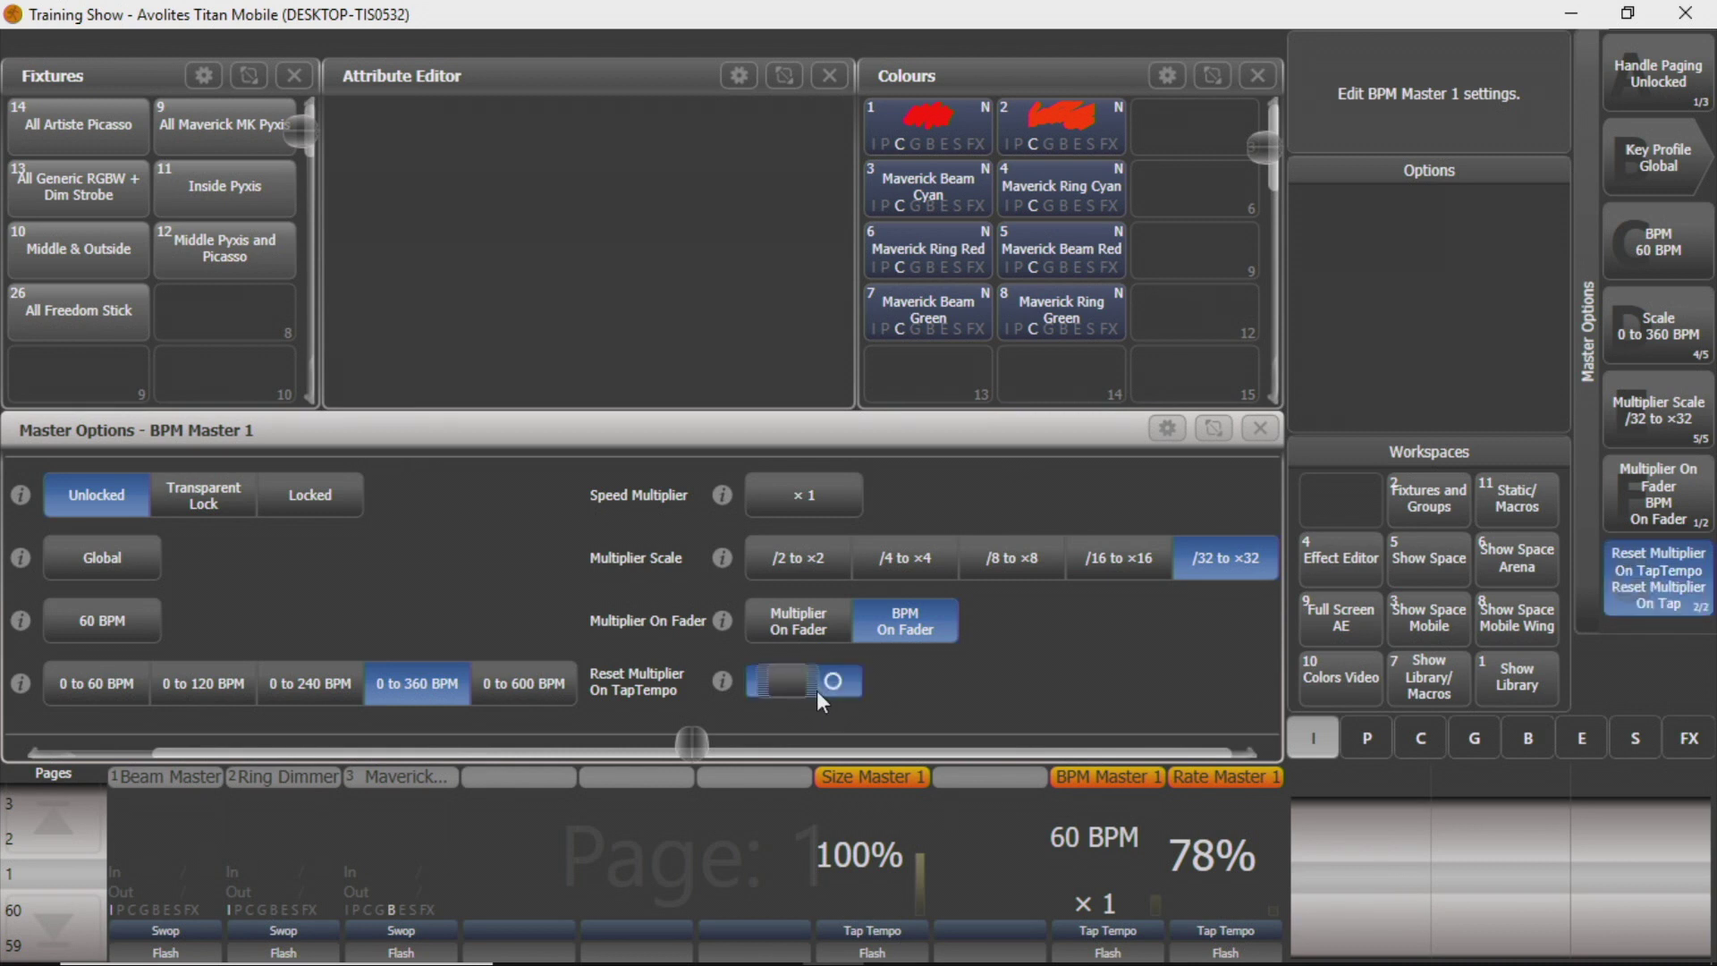
{"action": "left_click", "coordinate": [837, 644]}
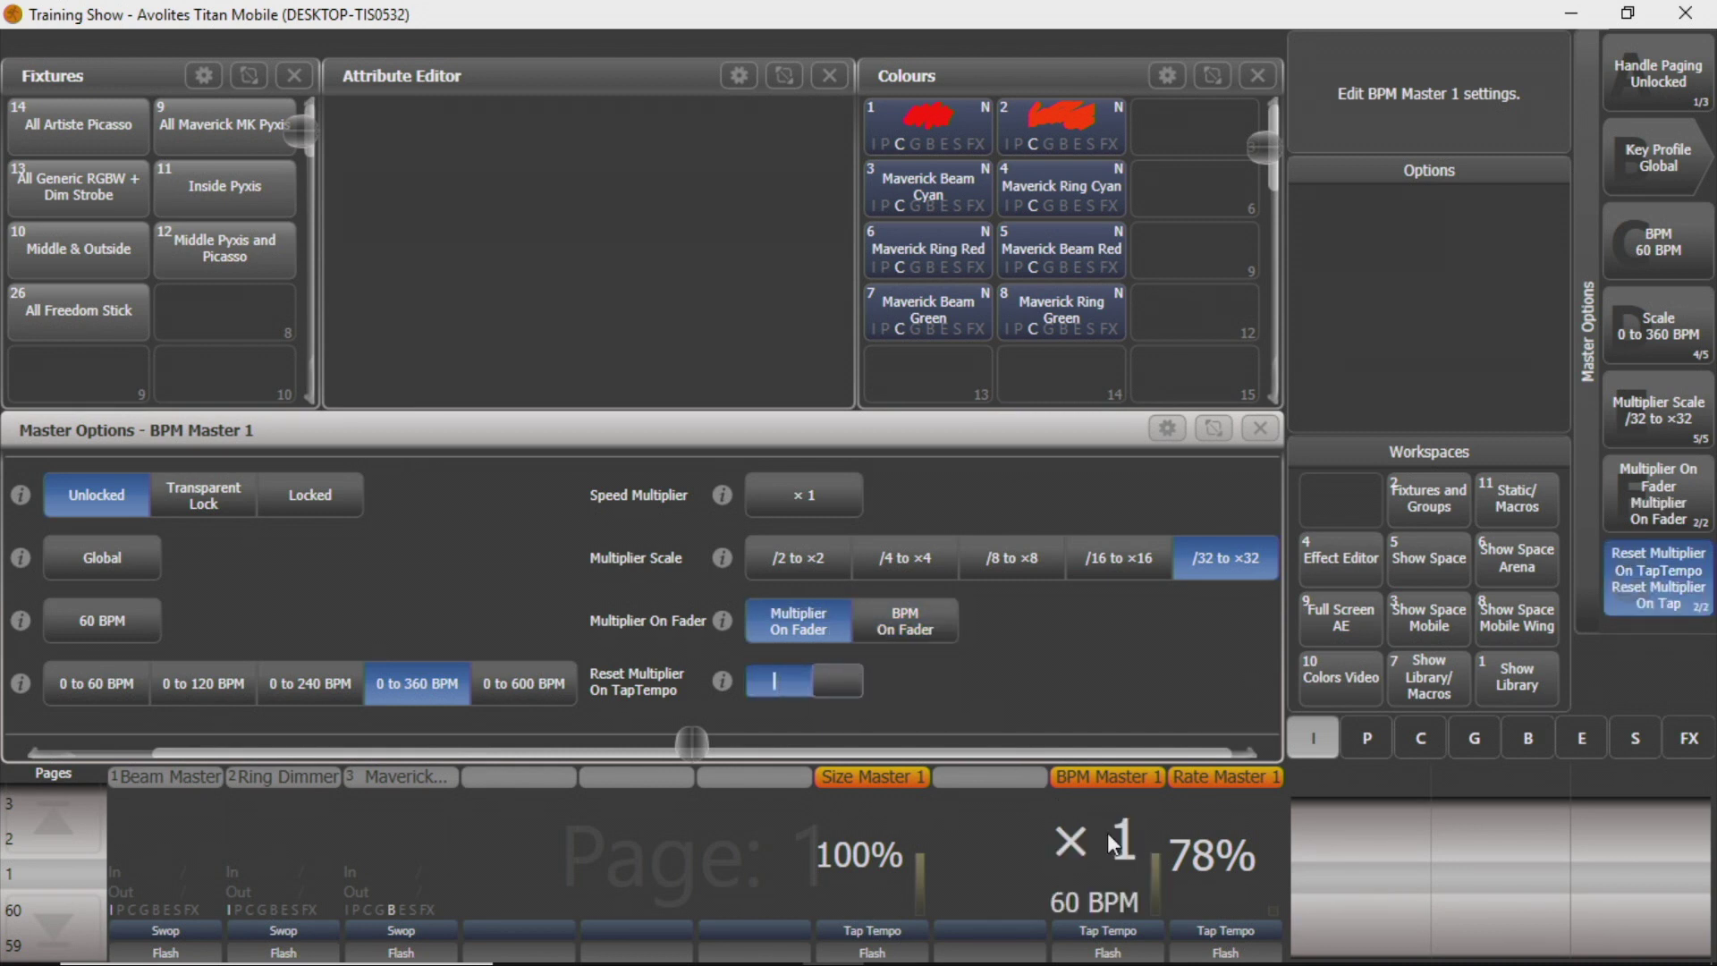
{"action": "left_click", "coordinate": [885, 627]}
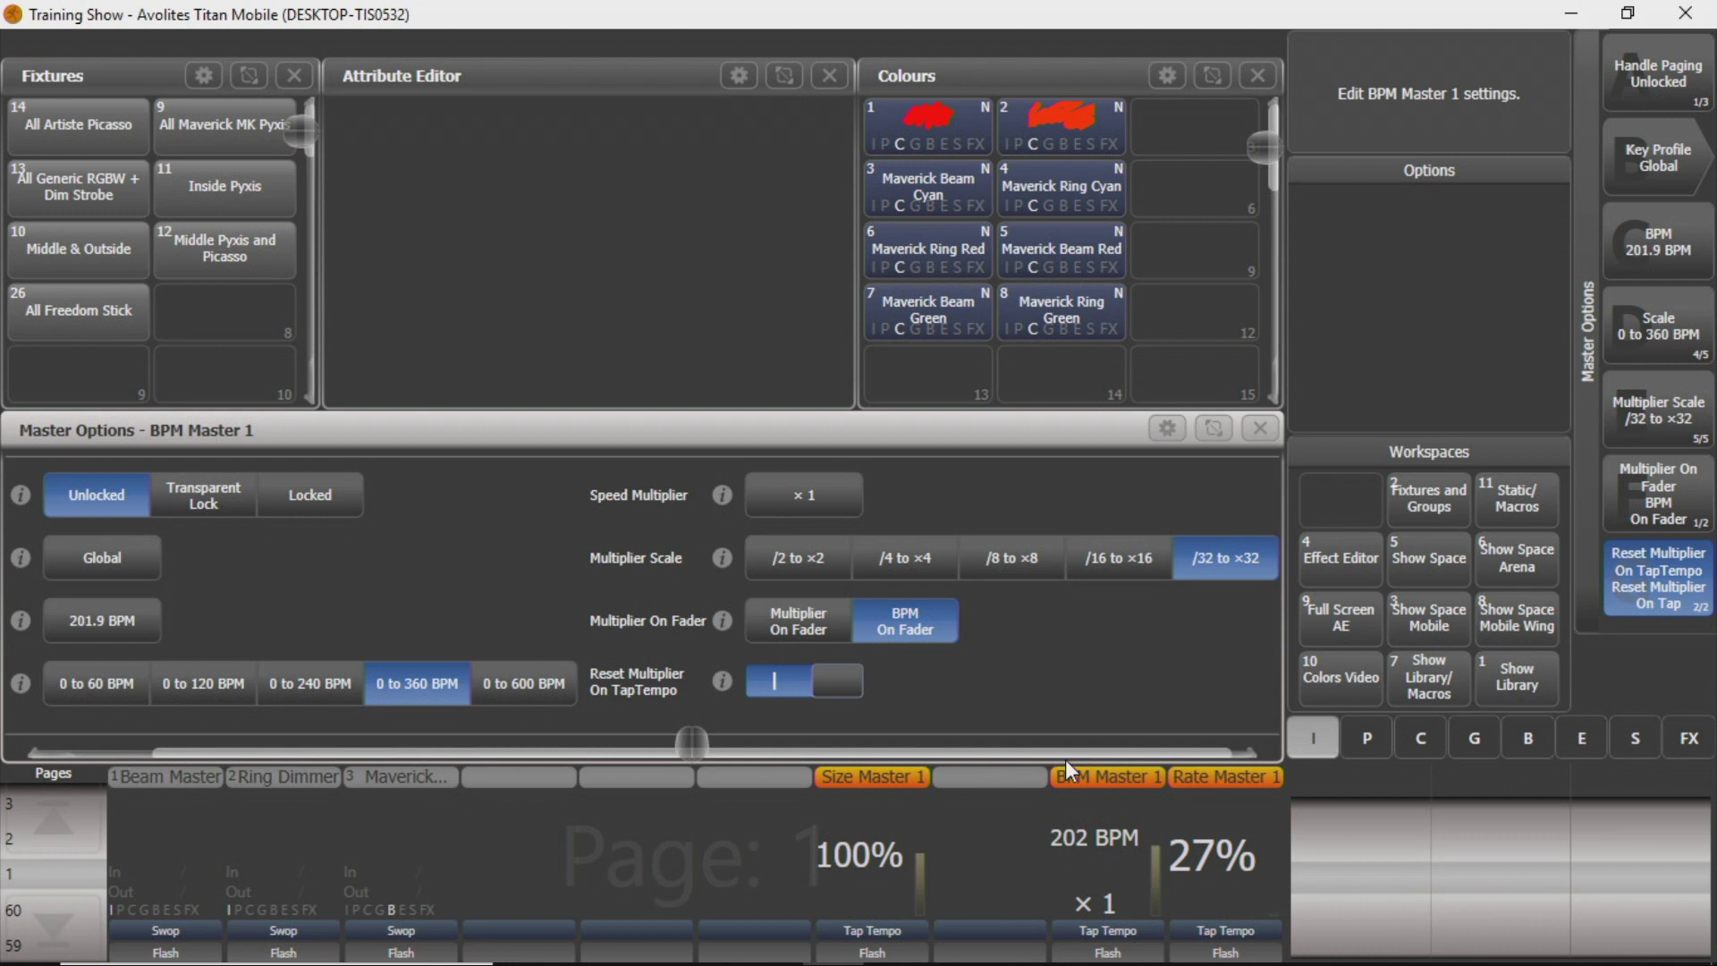
{"action": "left_click", "coordinate": [808, 621]}
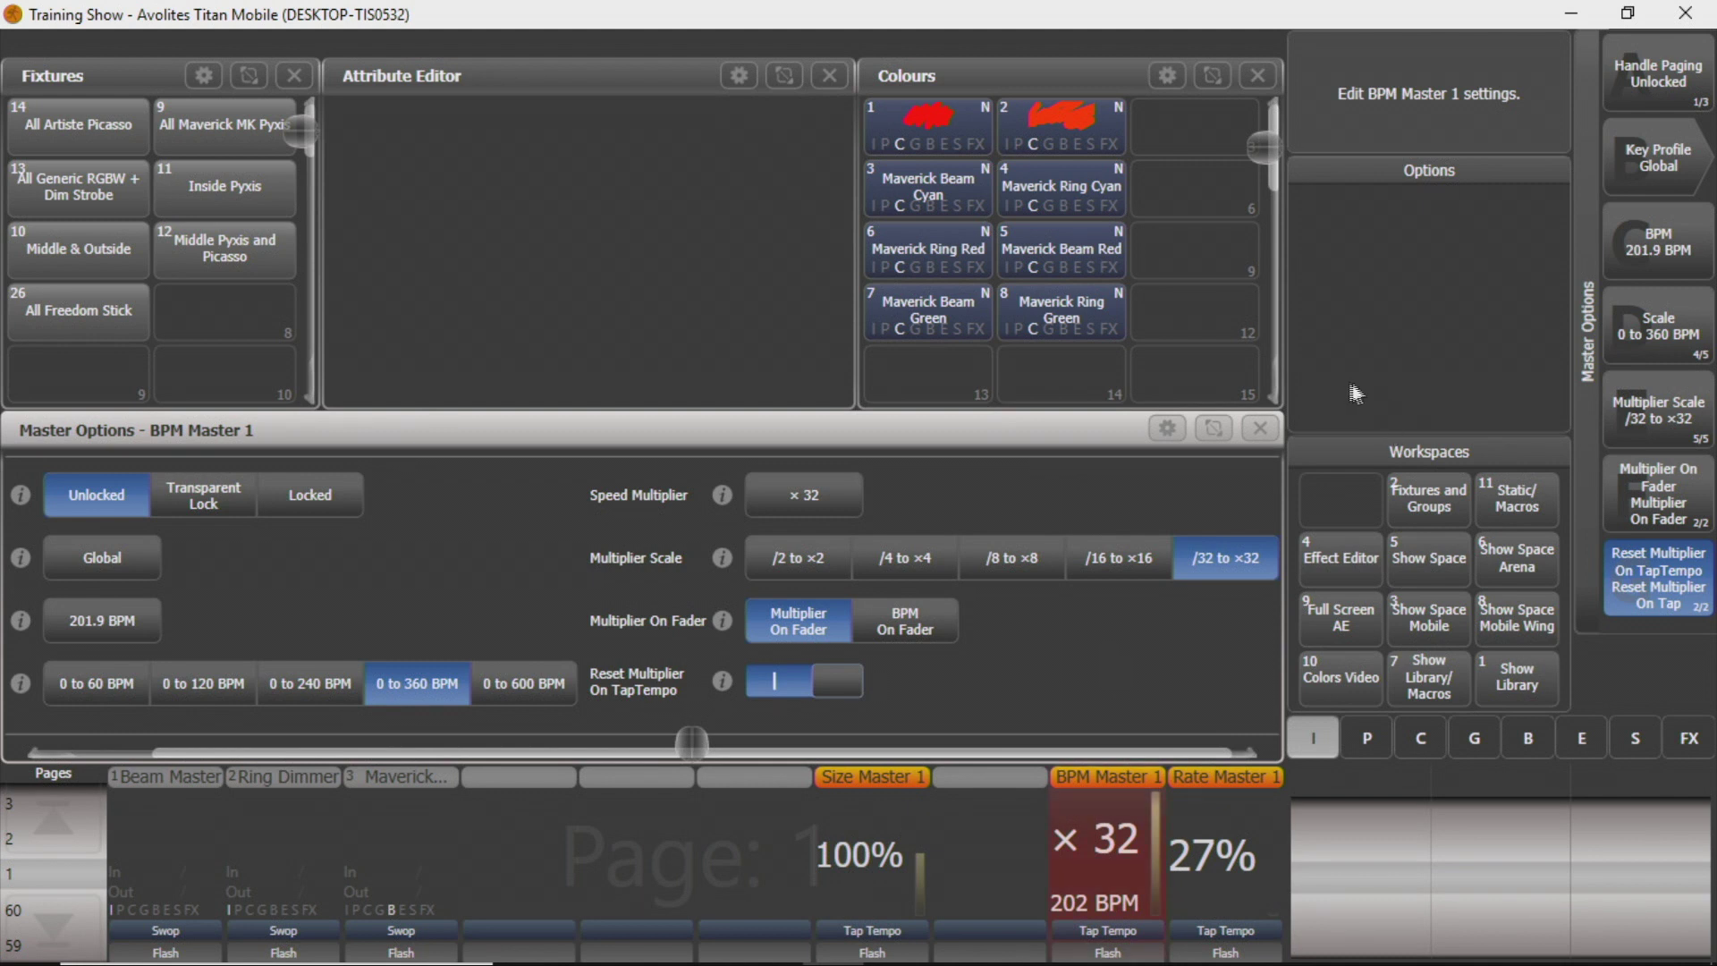
Step: Close BPM Master 1's options and select the All Maverick MK Pyxis group
{"action": "left_click", "coordinate": [1263, 432]}
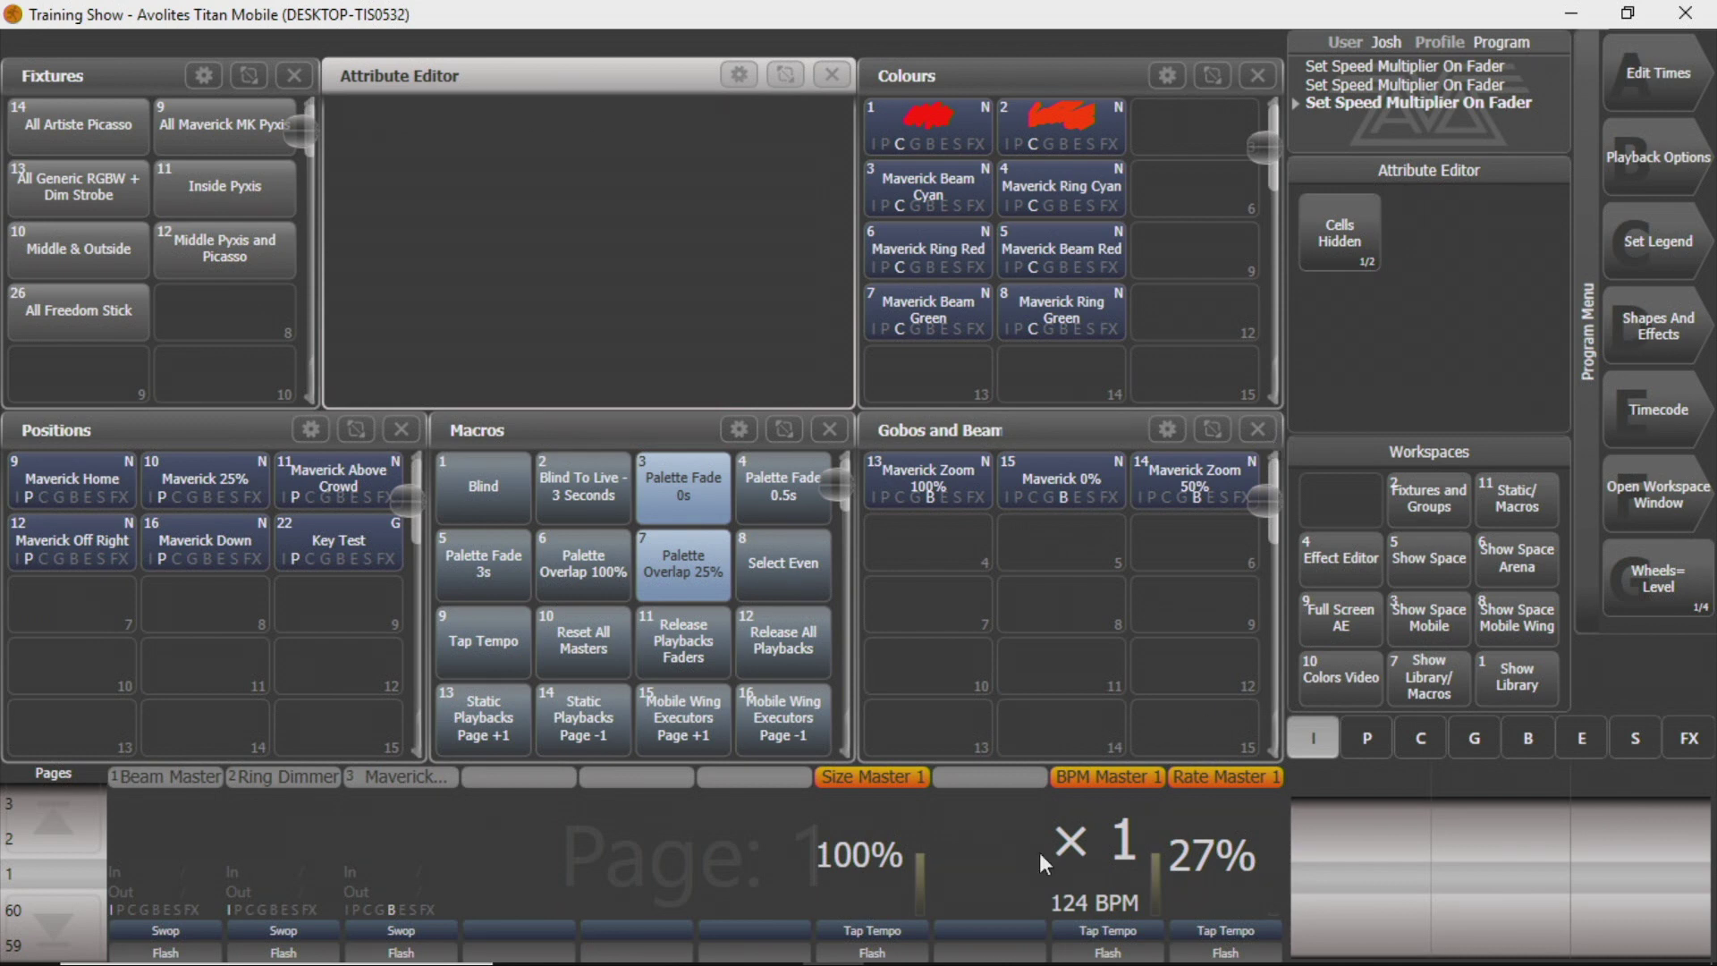
{"action": "left_click", "coordinate": [1125, 836]}
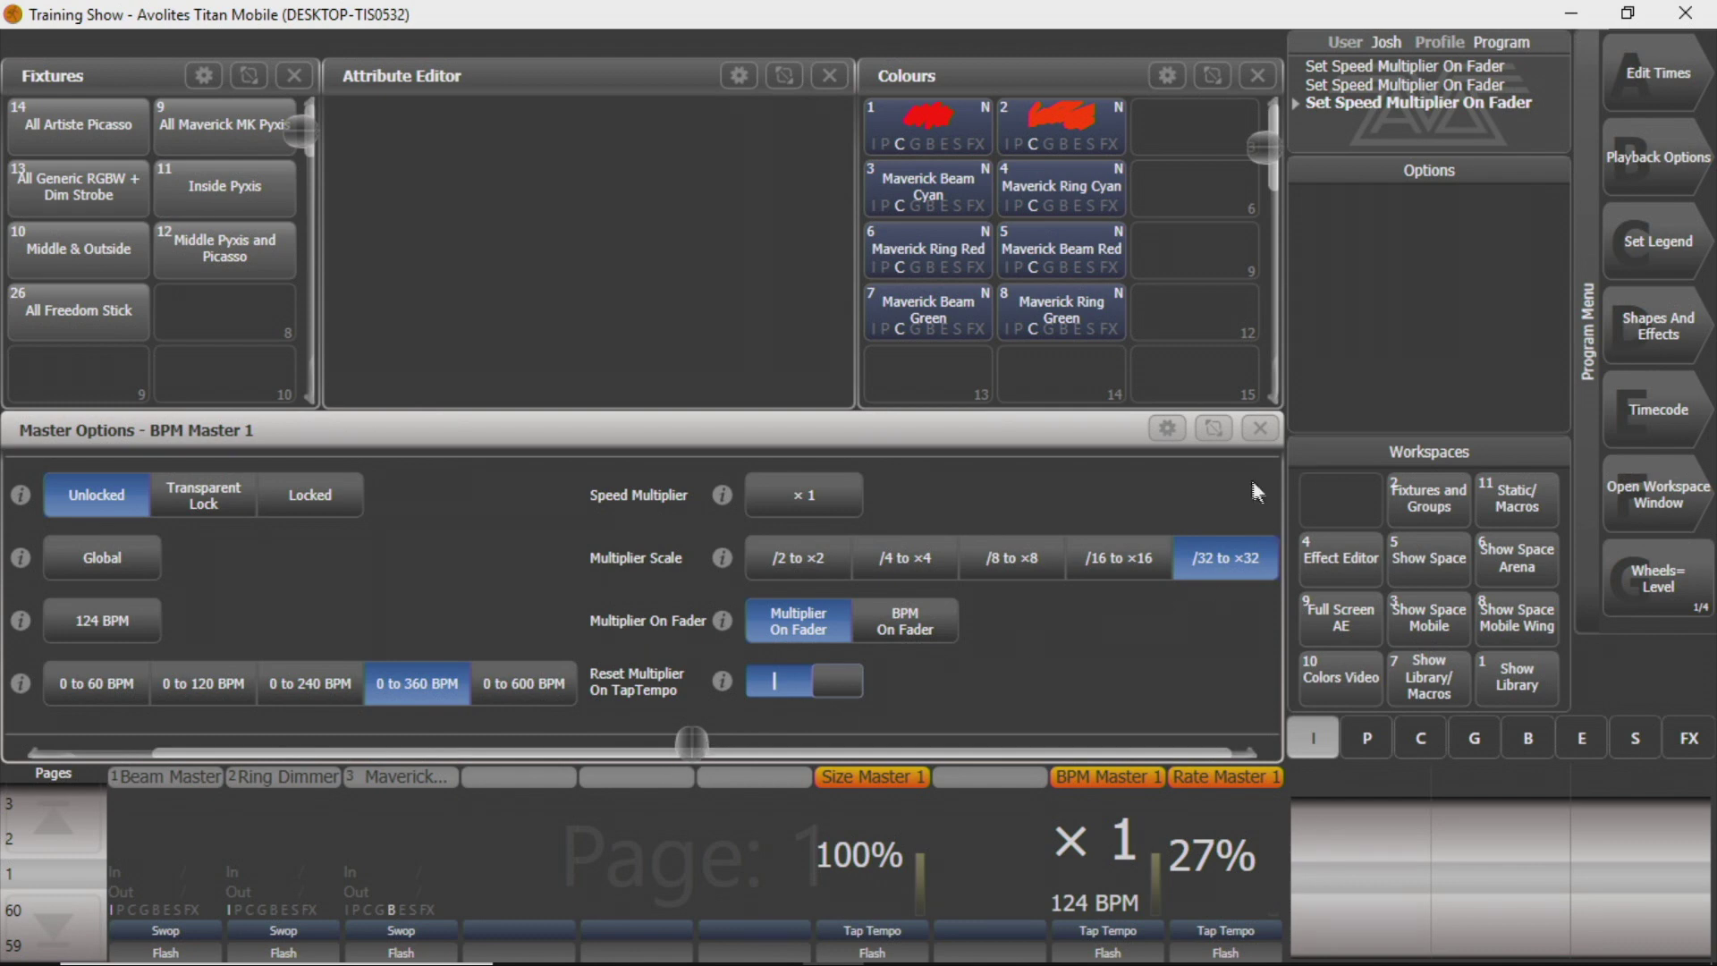
{"action": "left_click", "coordinate": [1261, 429]}
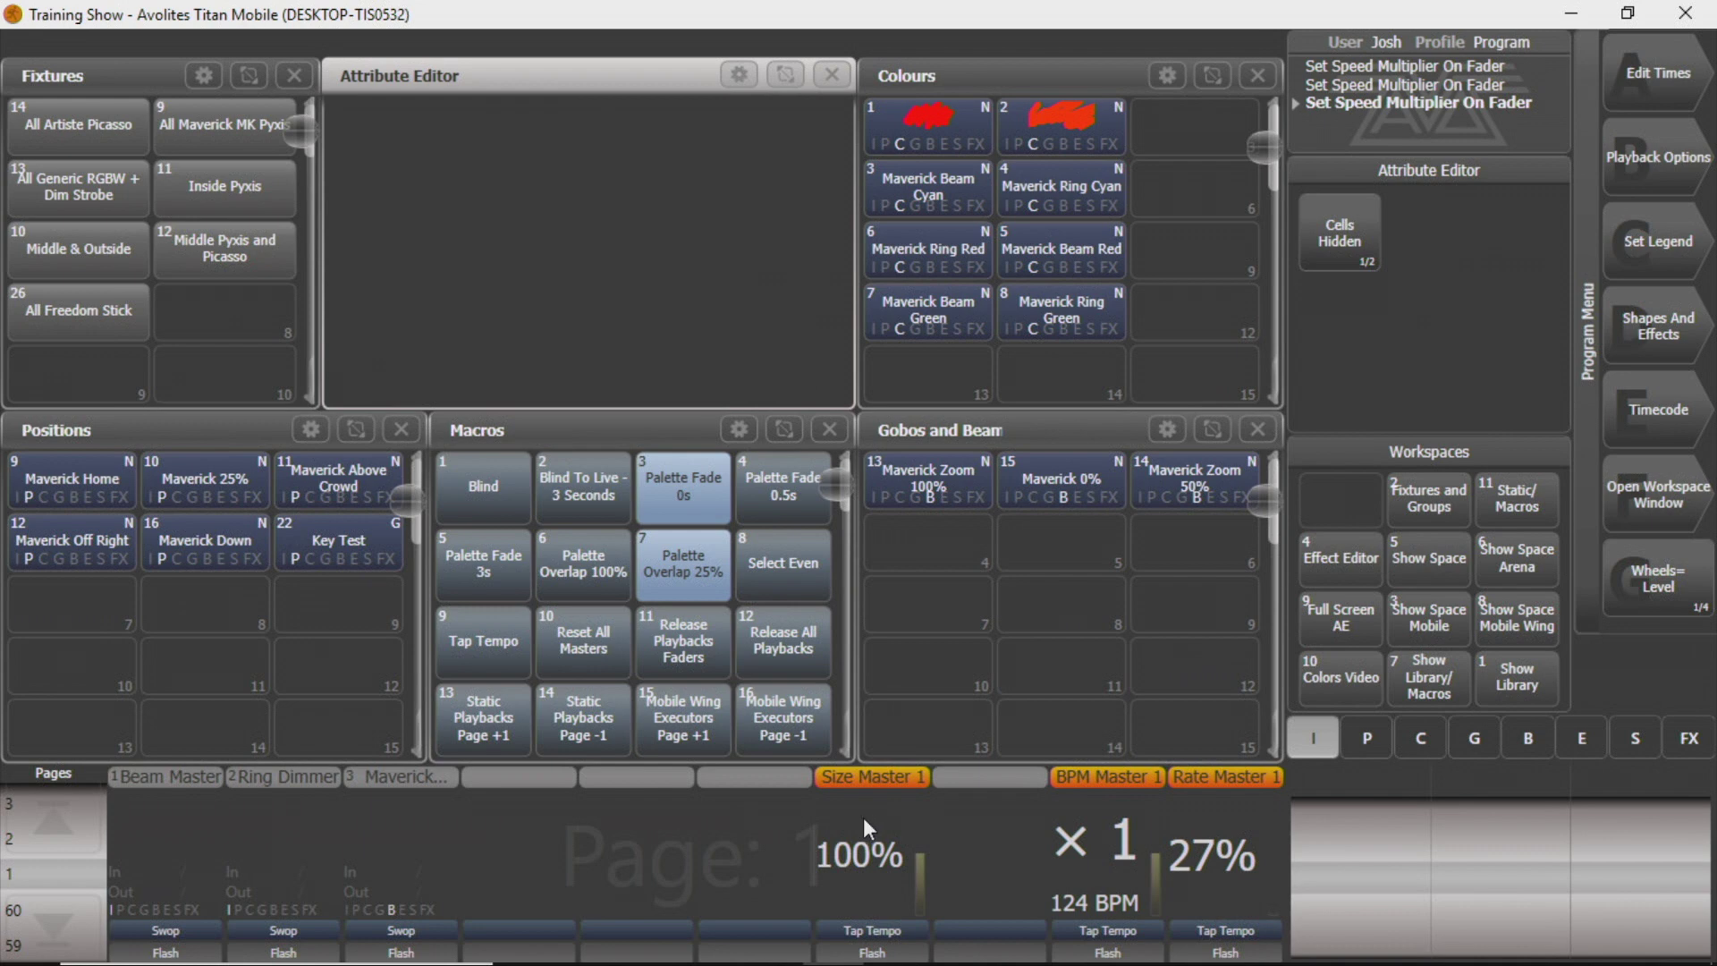
{"action": "left_click", "coordinate": [228, 129]}
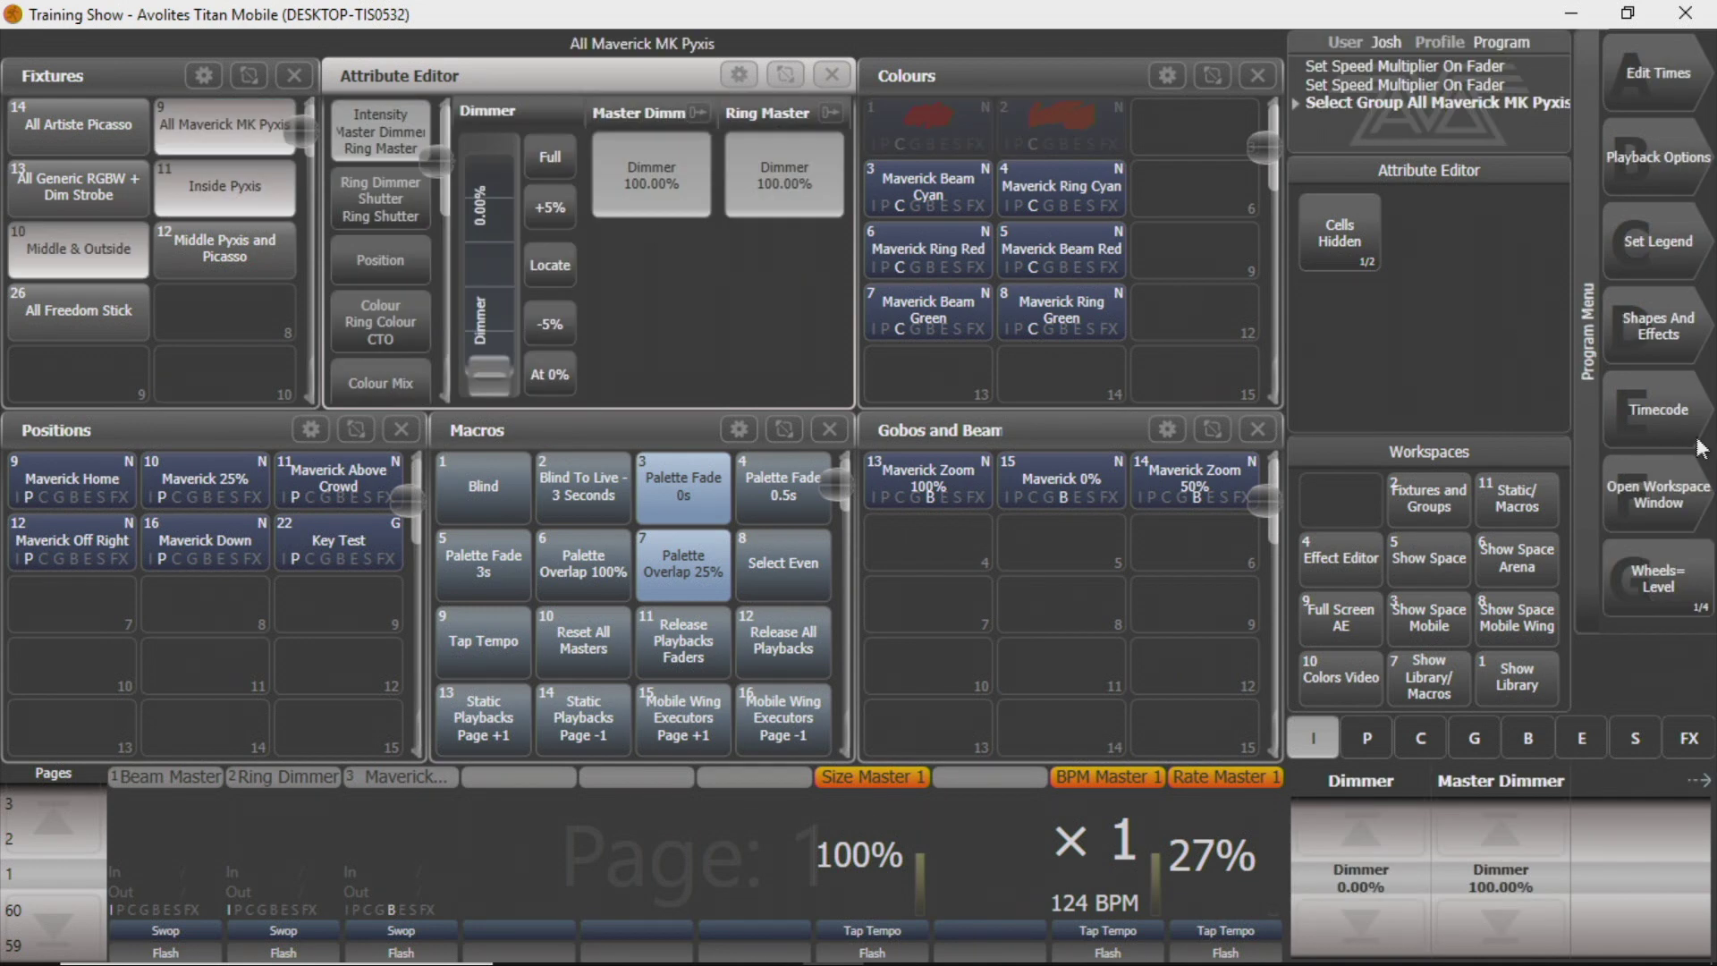
Step: Apply a Pan/Tilt position shape to the All Maverick MK Pyxis group
{"action": "left_click", "coordinate": [1650, 357]}
{"action": "left_click", "coordinate": [1656, 71]}
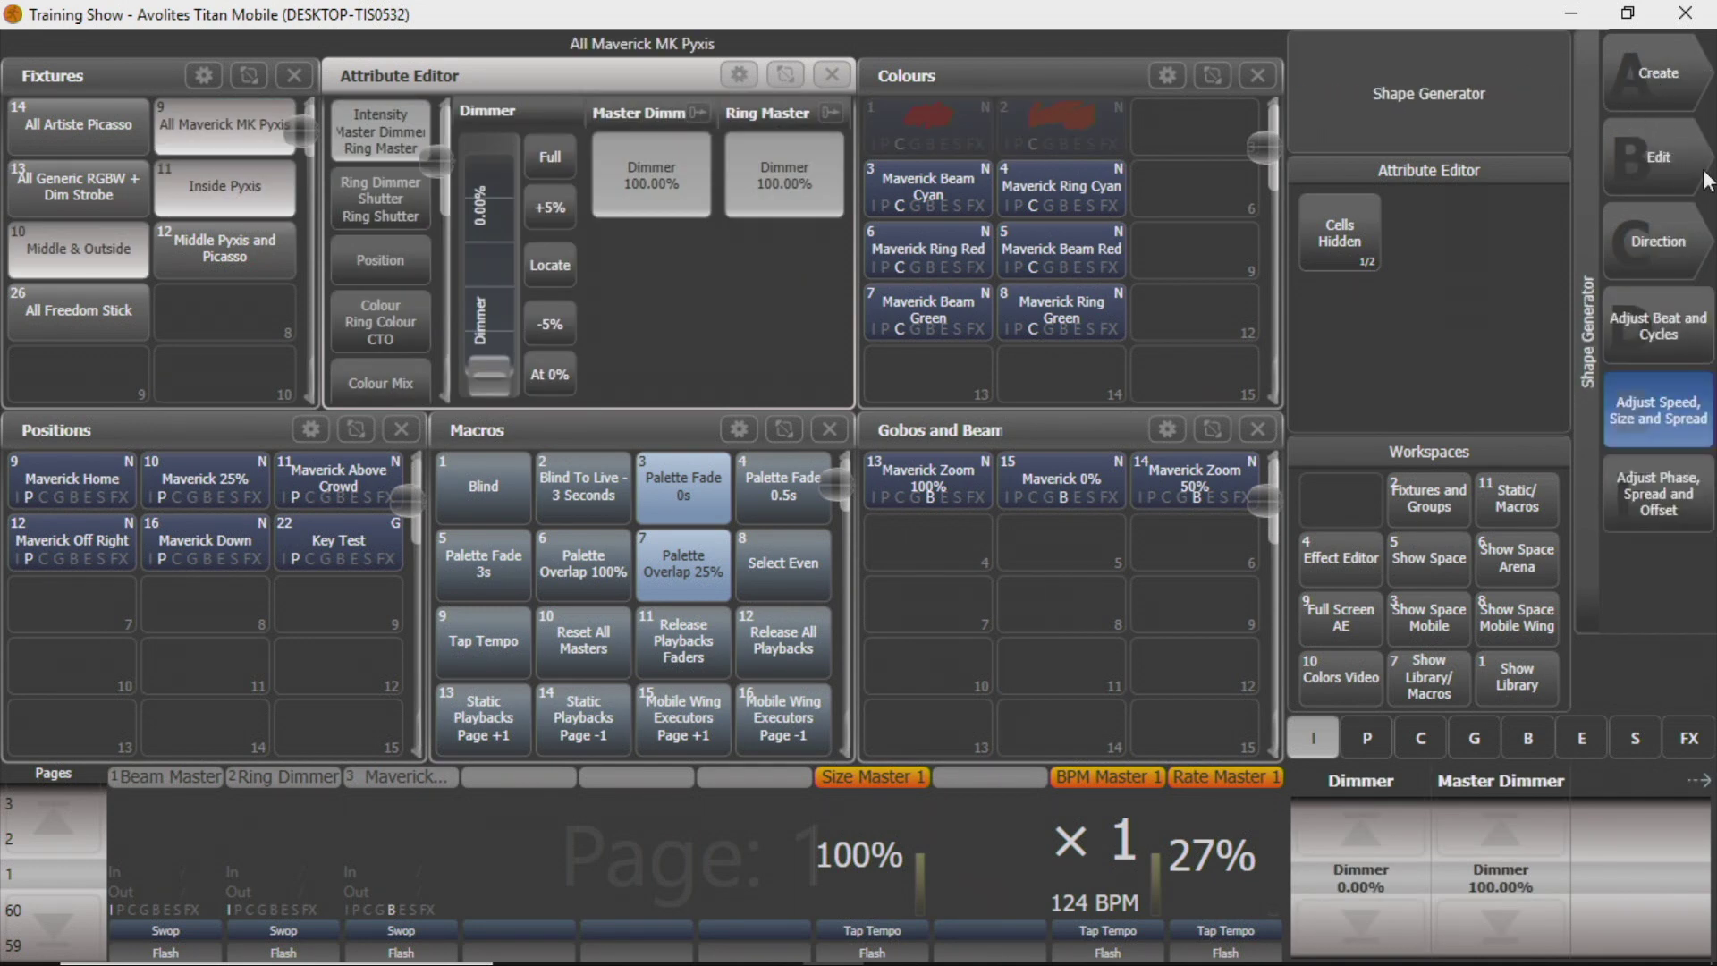
{"action": "left_click", "coordinate": [1655, 173]}
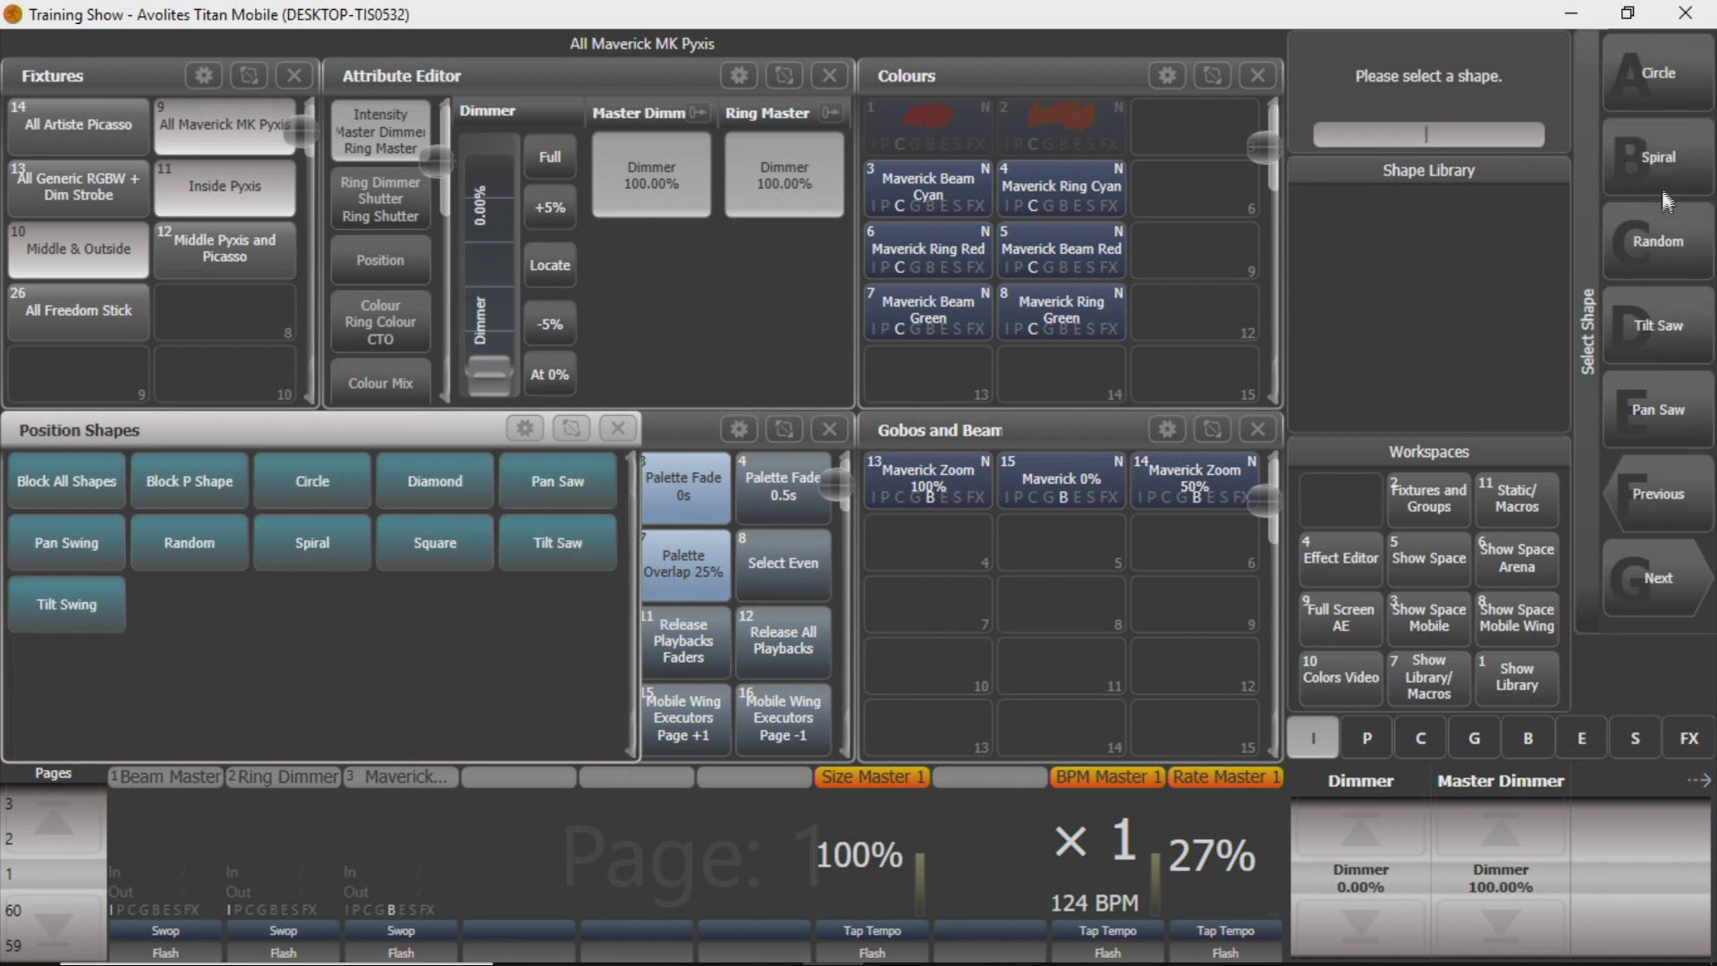
{"action": "left_click", "coordinate": [1633, 198]}
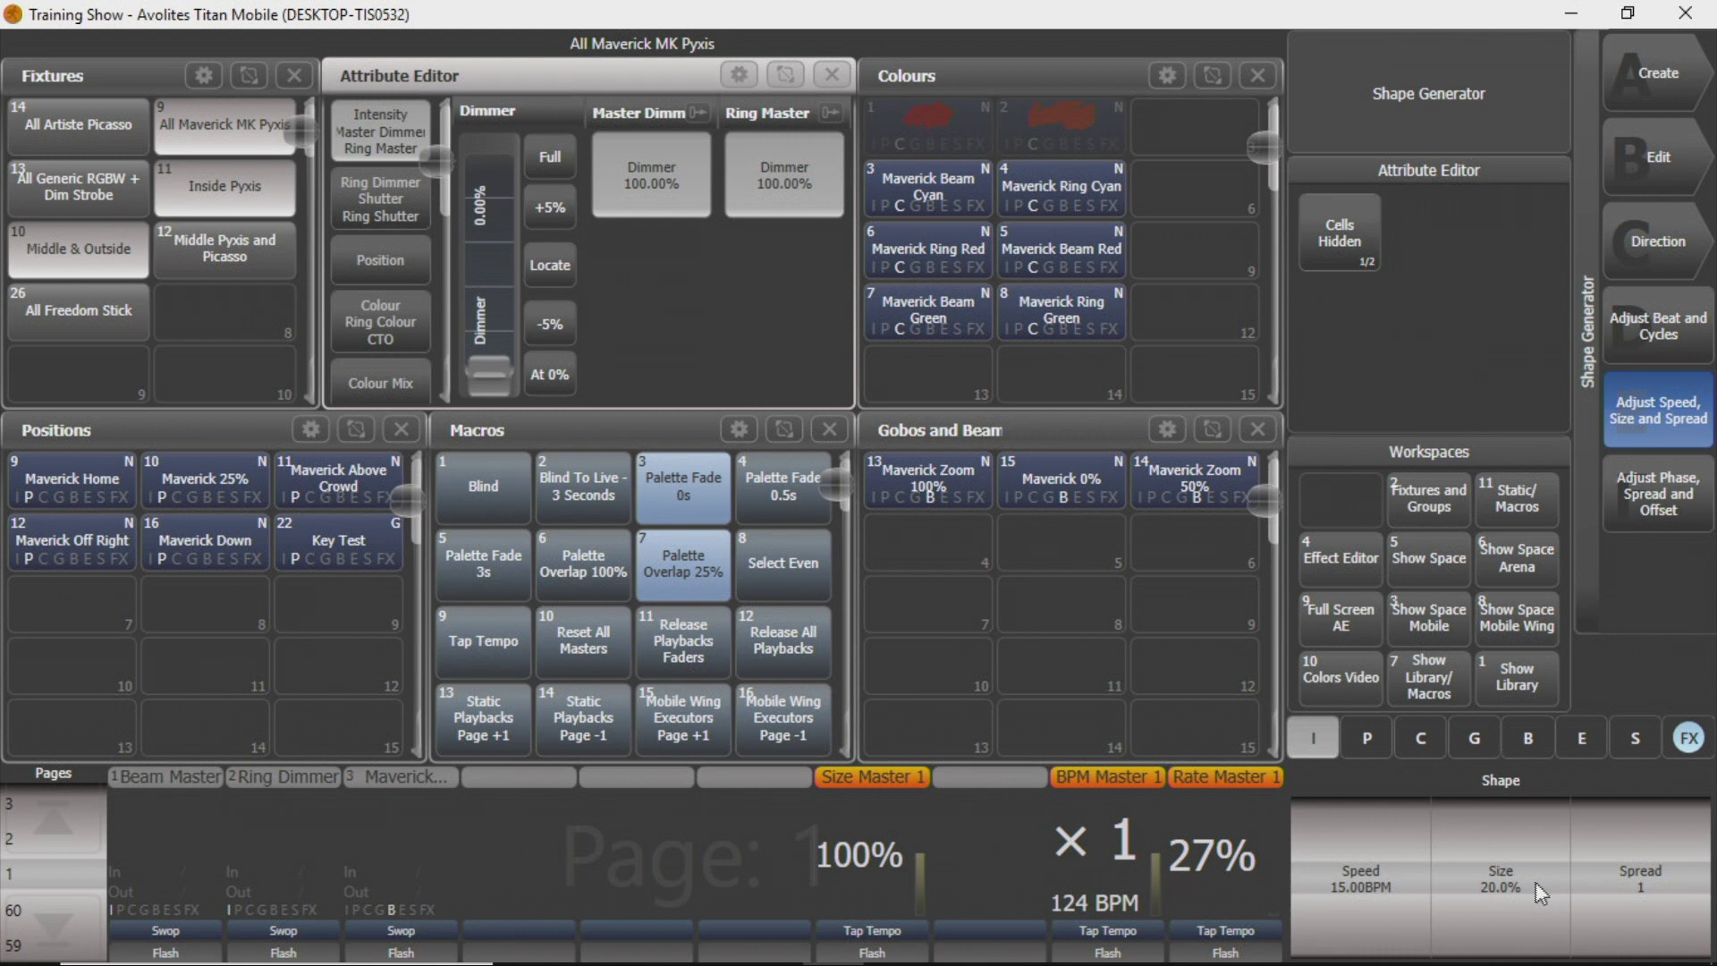
Step: Set the shape to 50% size and 5 BPM, record it as Cue 6, and clear the programmer
{"action": "type", "text": "50"}
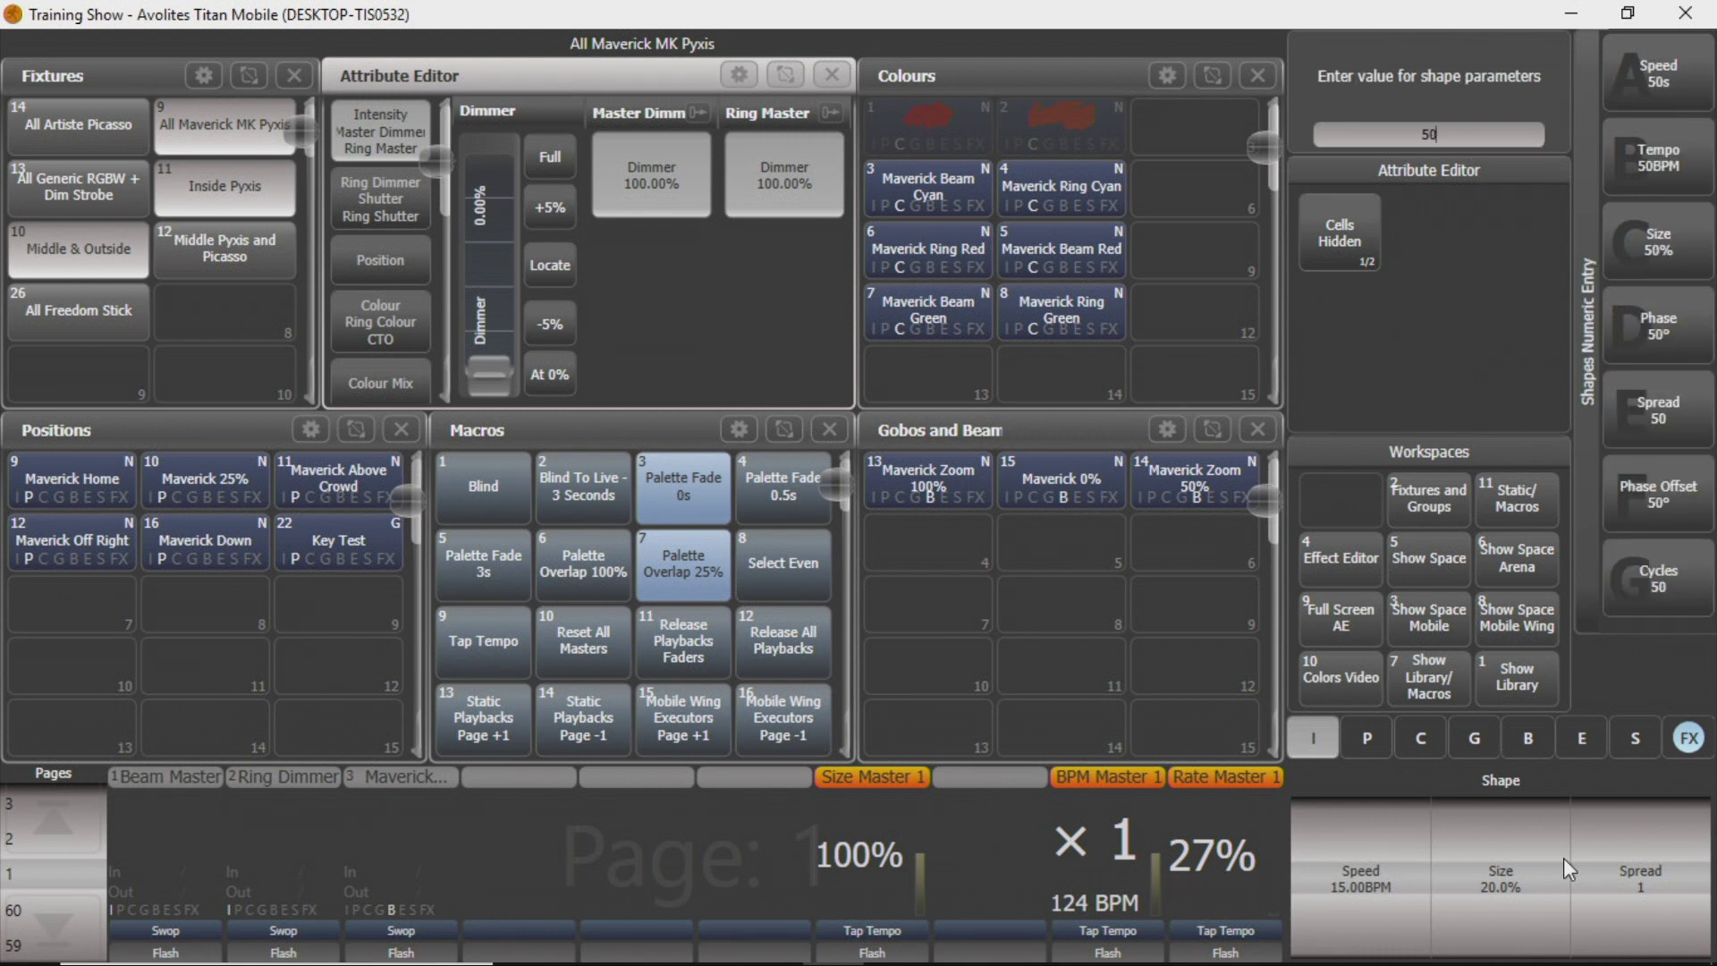
{"action": "key", "text": "Return"}
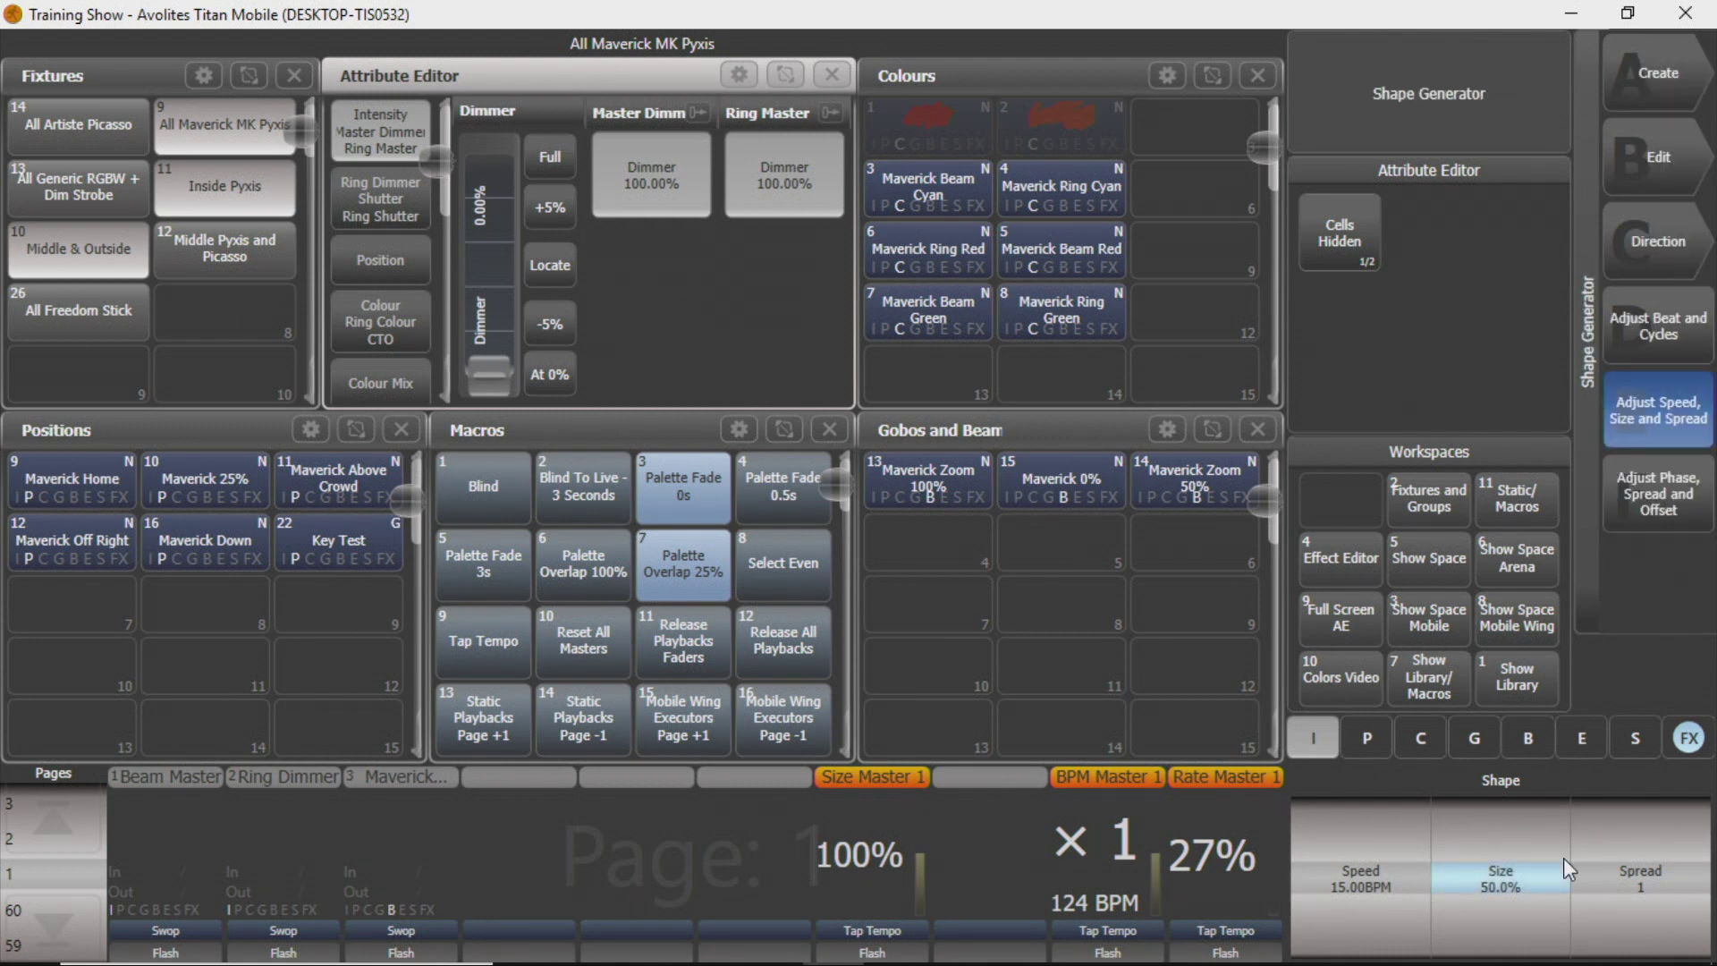
{"action": "left_click", "coordinate": [1413, 894]}
{"action": "key", "text": "Return"}
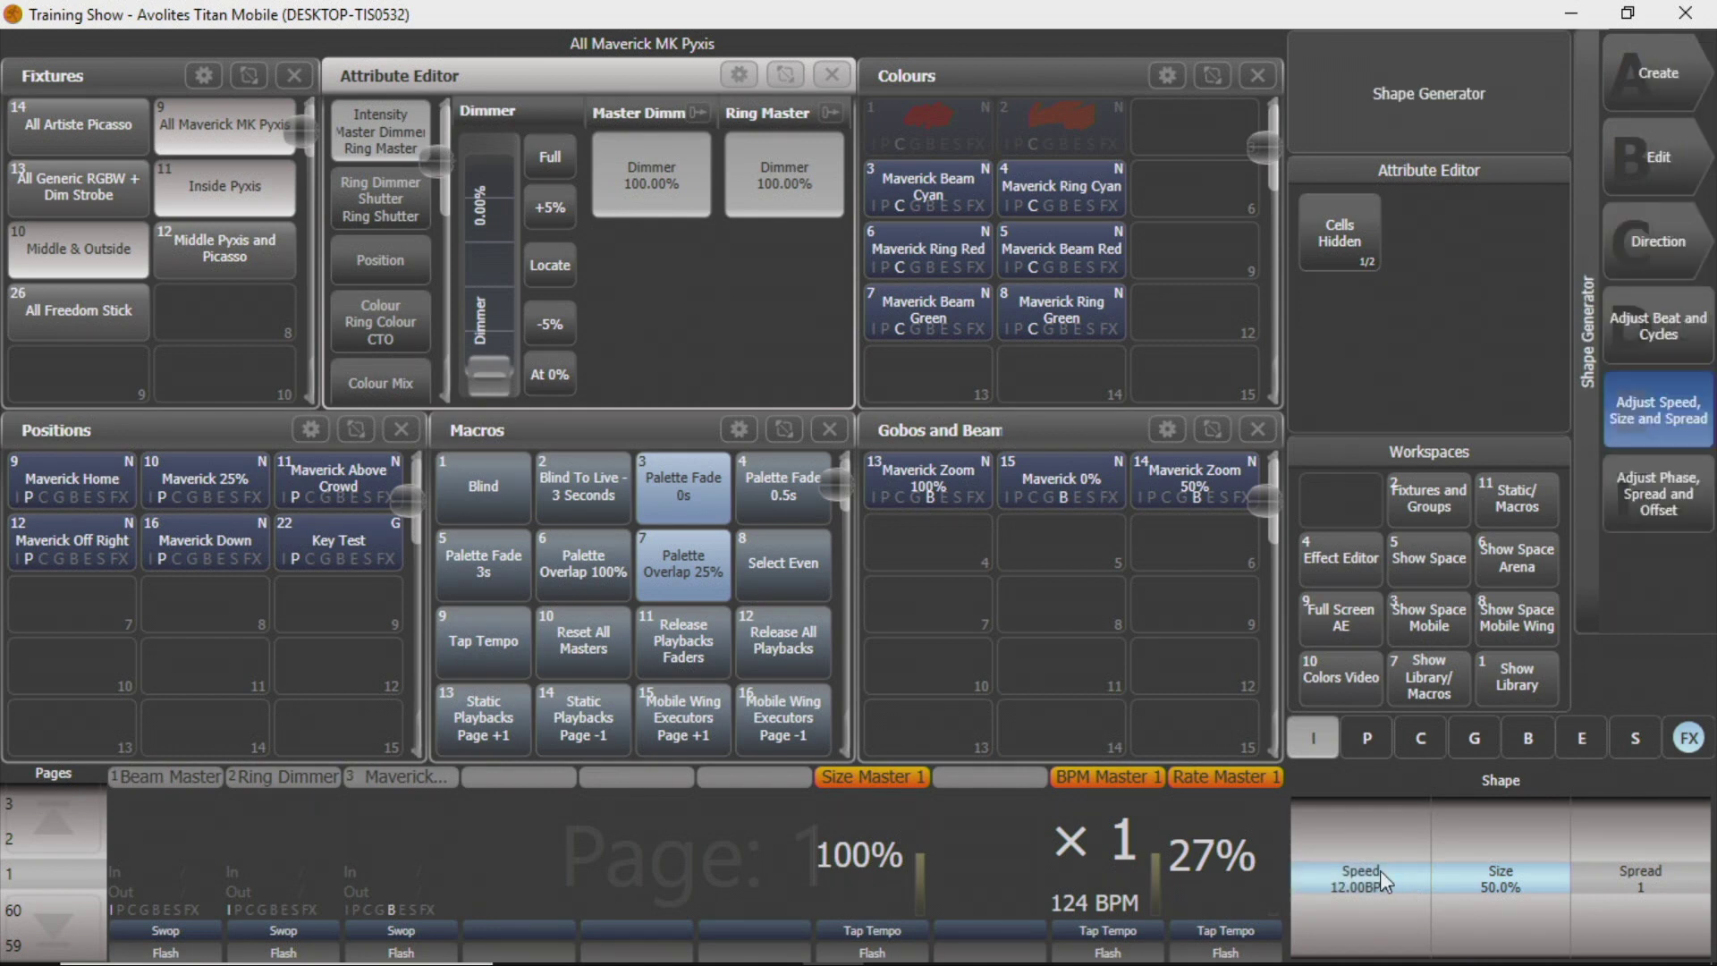
{"action": "type", "text": "5"}
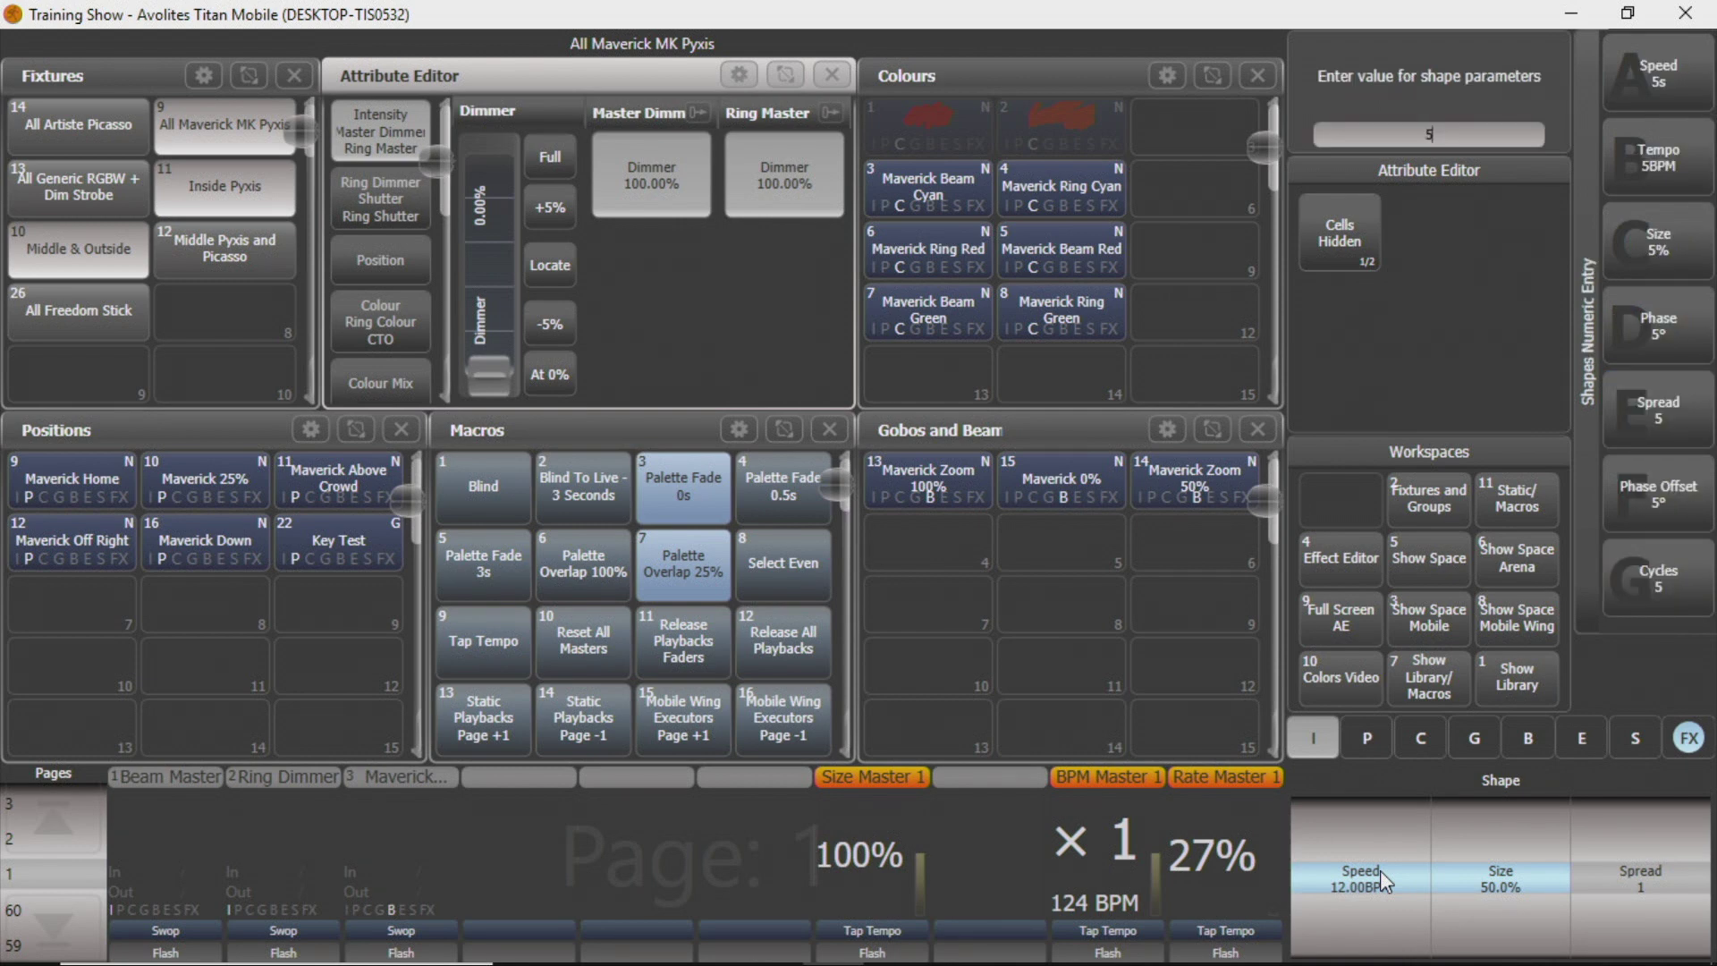
{"action": "key", "text": "Return"}
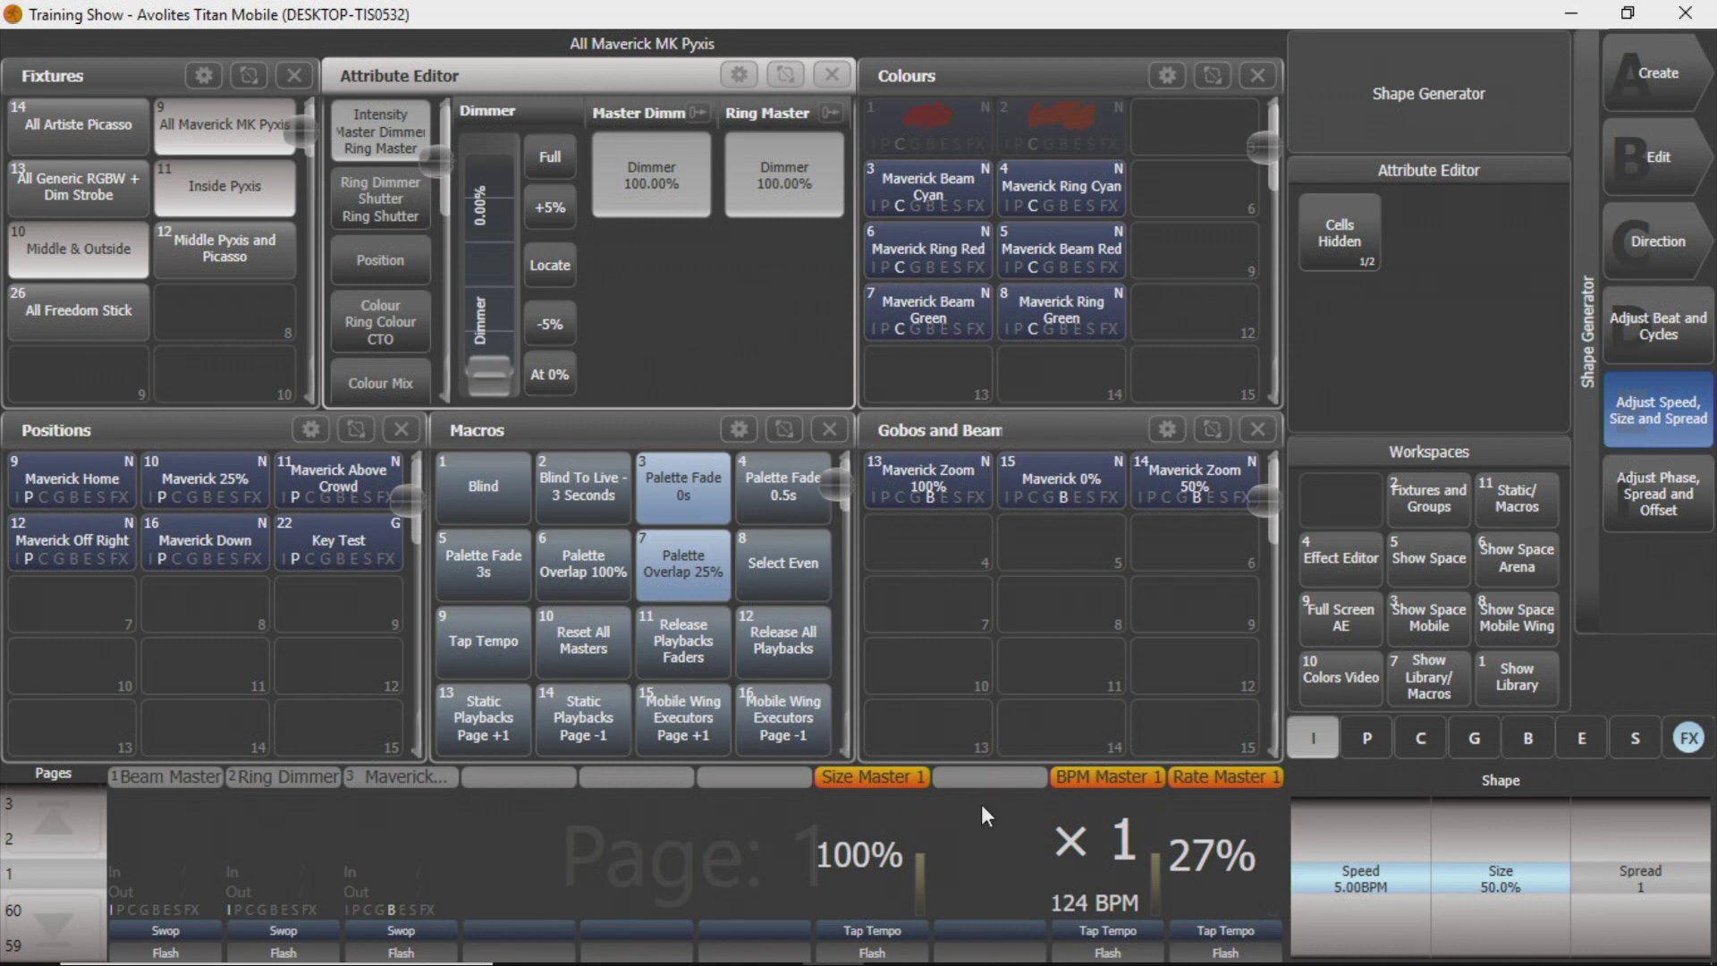
{"action": "key", "text": "ctrl+r"}
{"action": "key", "text": "ctrl+c"}
{"action": "key", "text": "ctrl+c"}
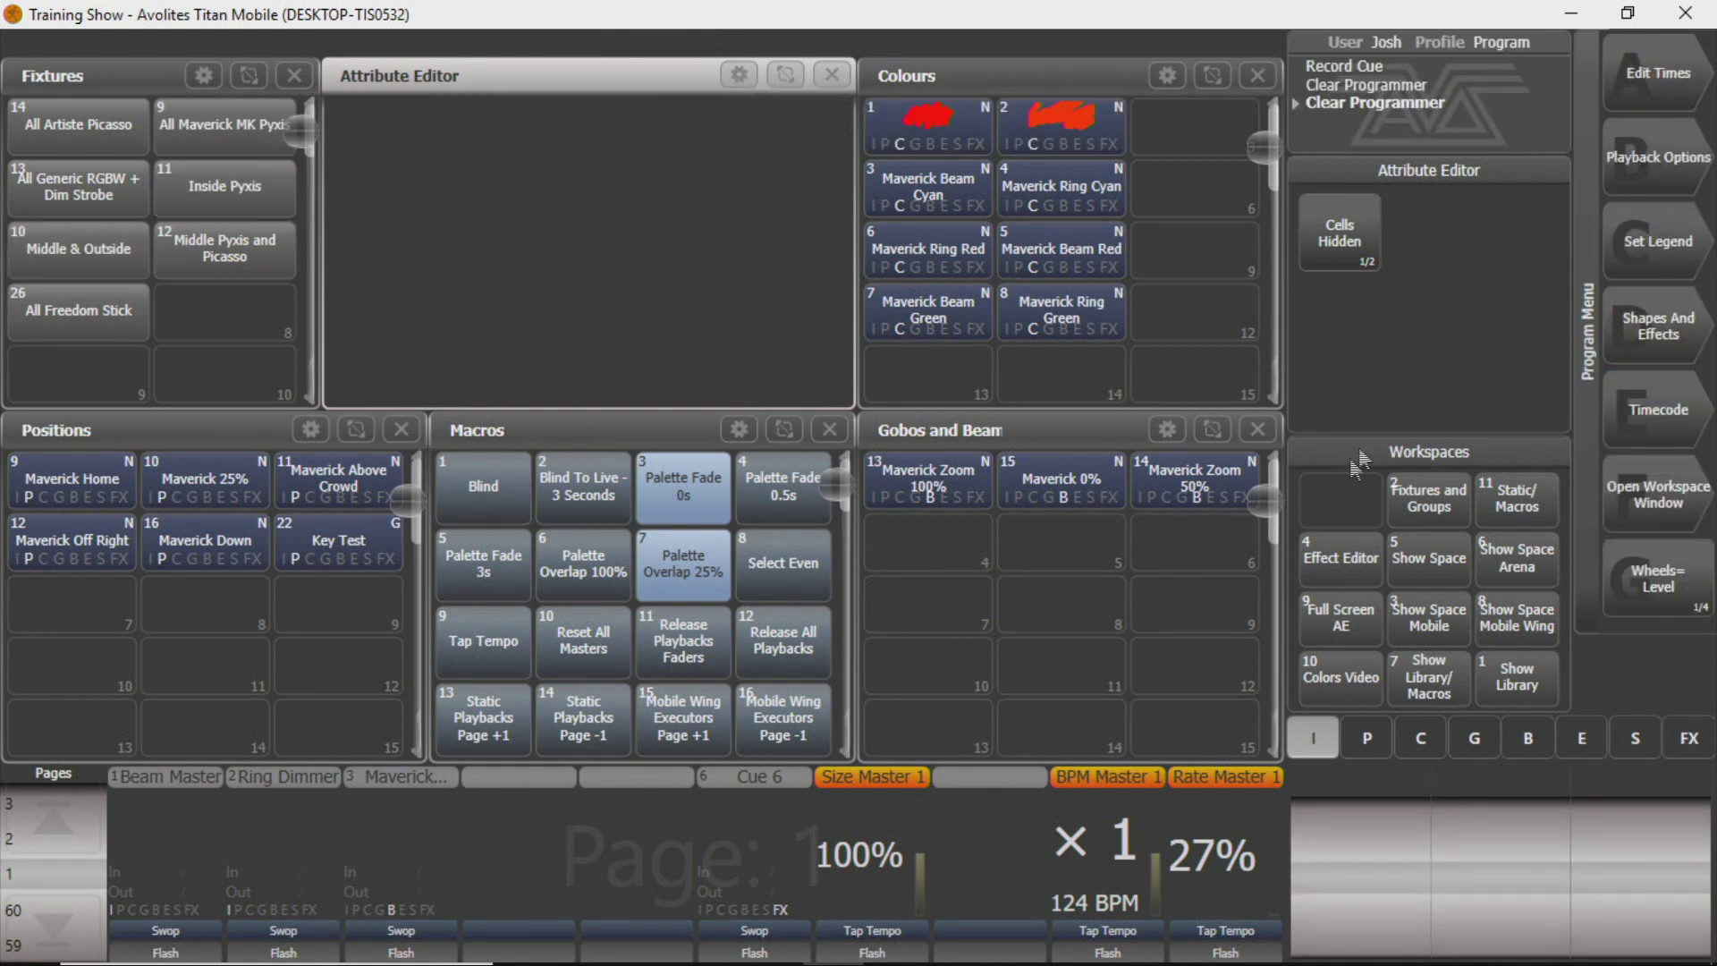
Step: In Cue 6's Effects options, set Speed Source to Rate 1 Master and Size Source to Size 1 Master
{"action": "left_click", "coordinate": [1654, 166]}
{"action": "left_click", "coordinate": [744, 828]}
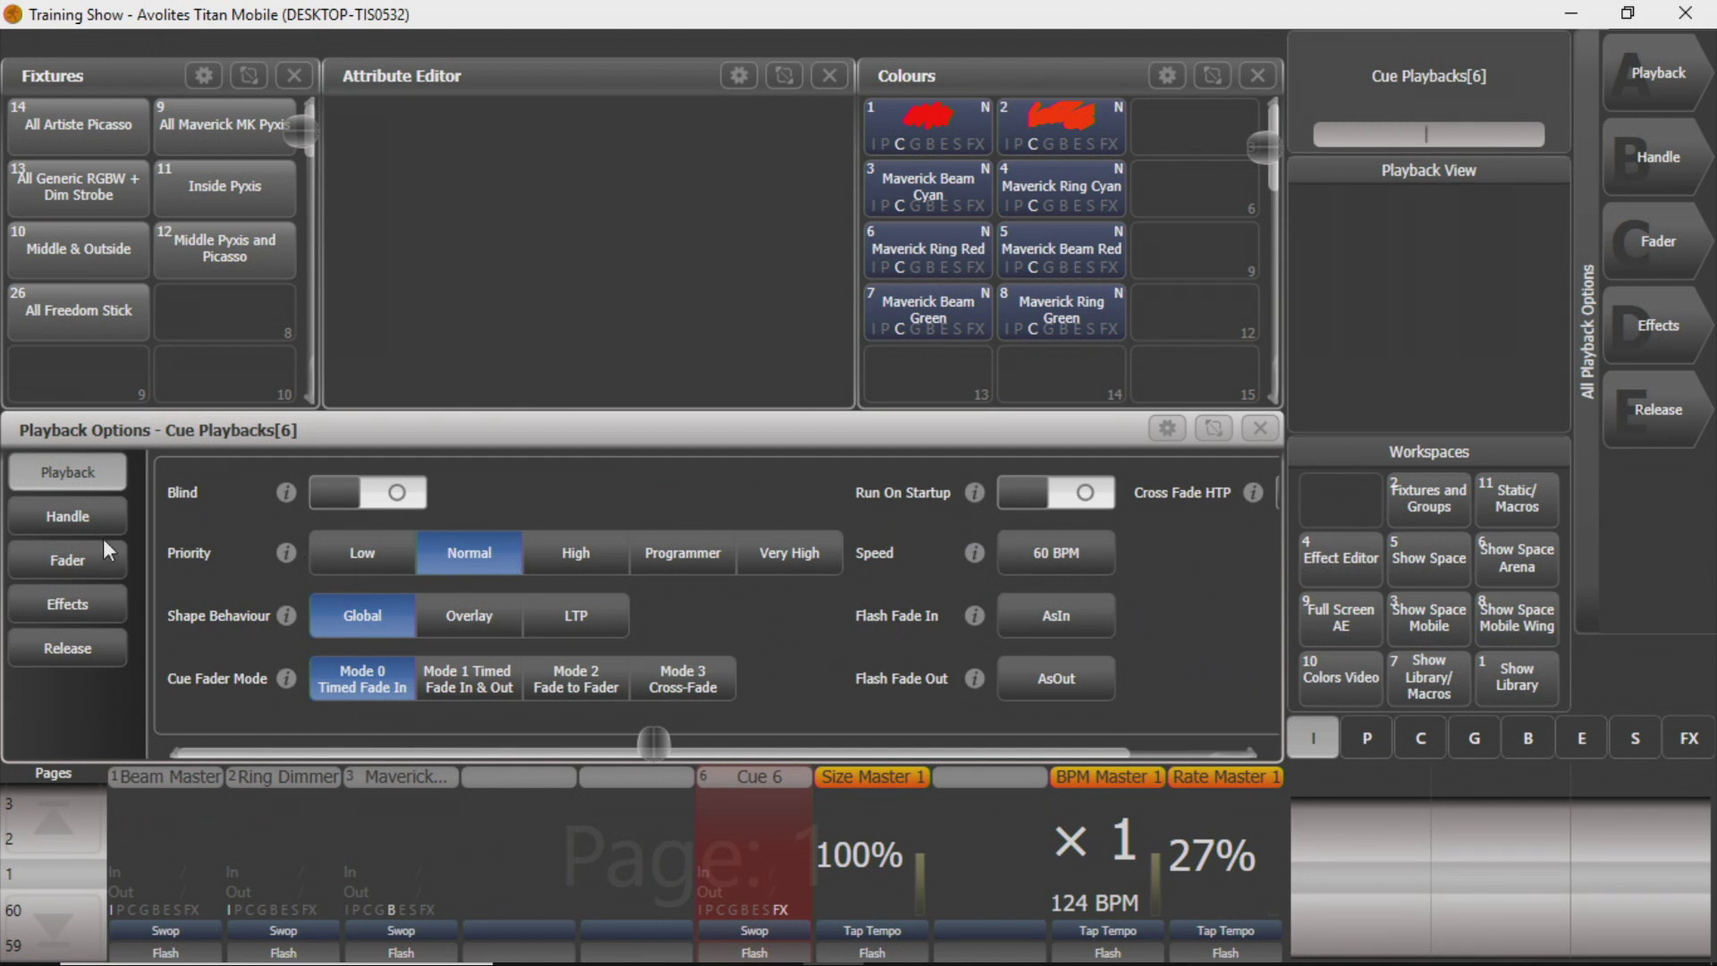
{"action": "left_click", "coordinate": [81, 555]}
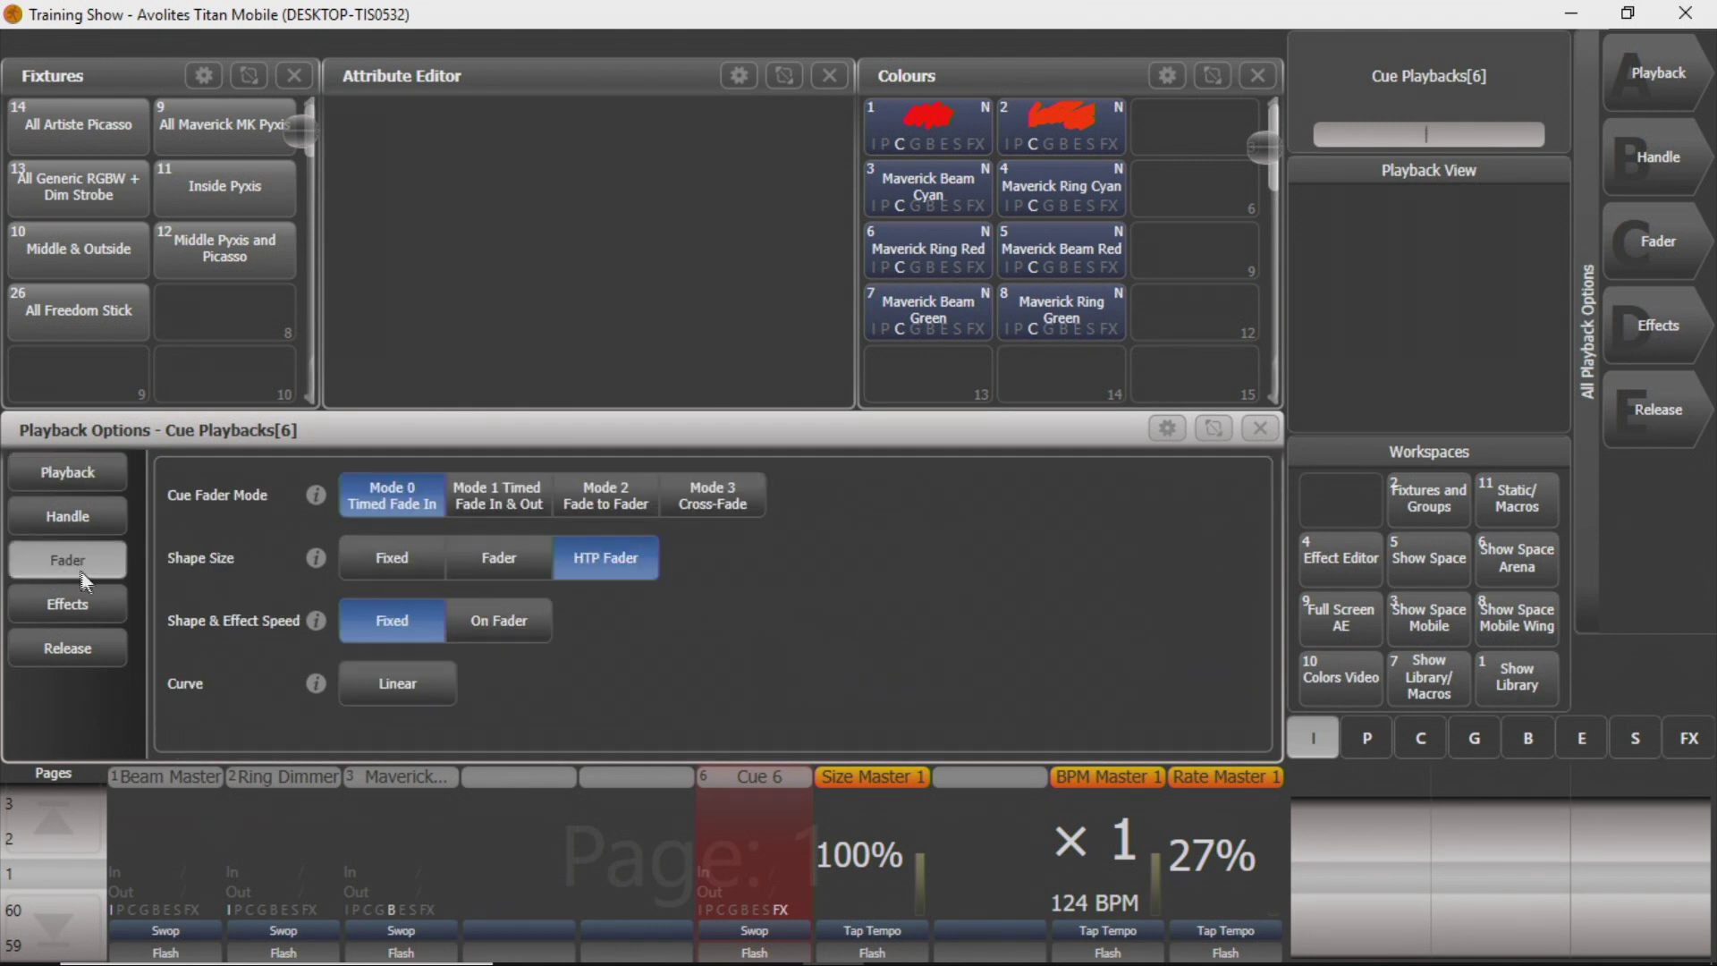
{"action": "left_click", "coordinate": [89, 599]}
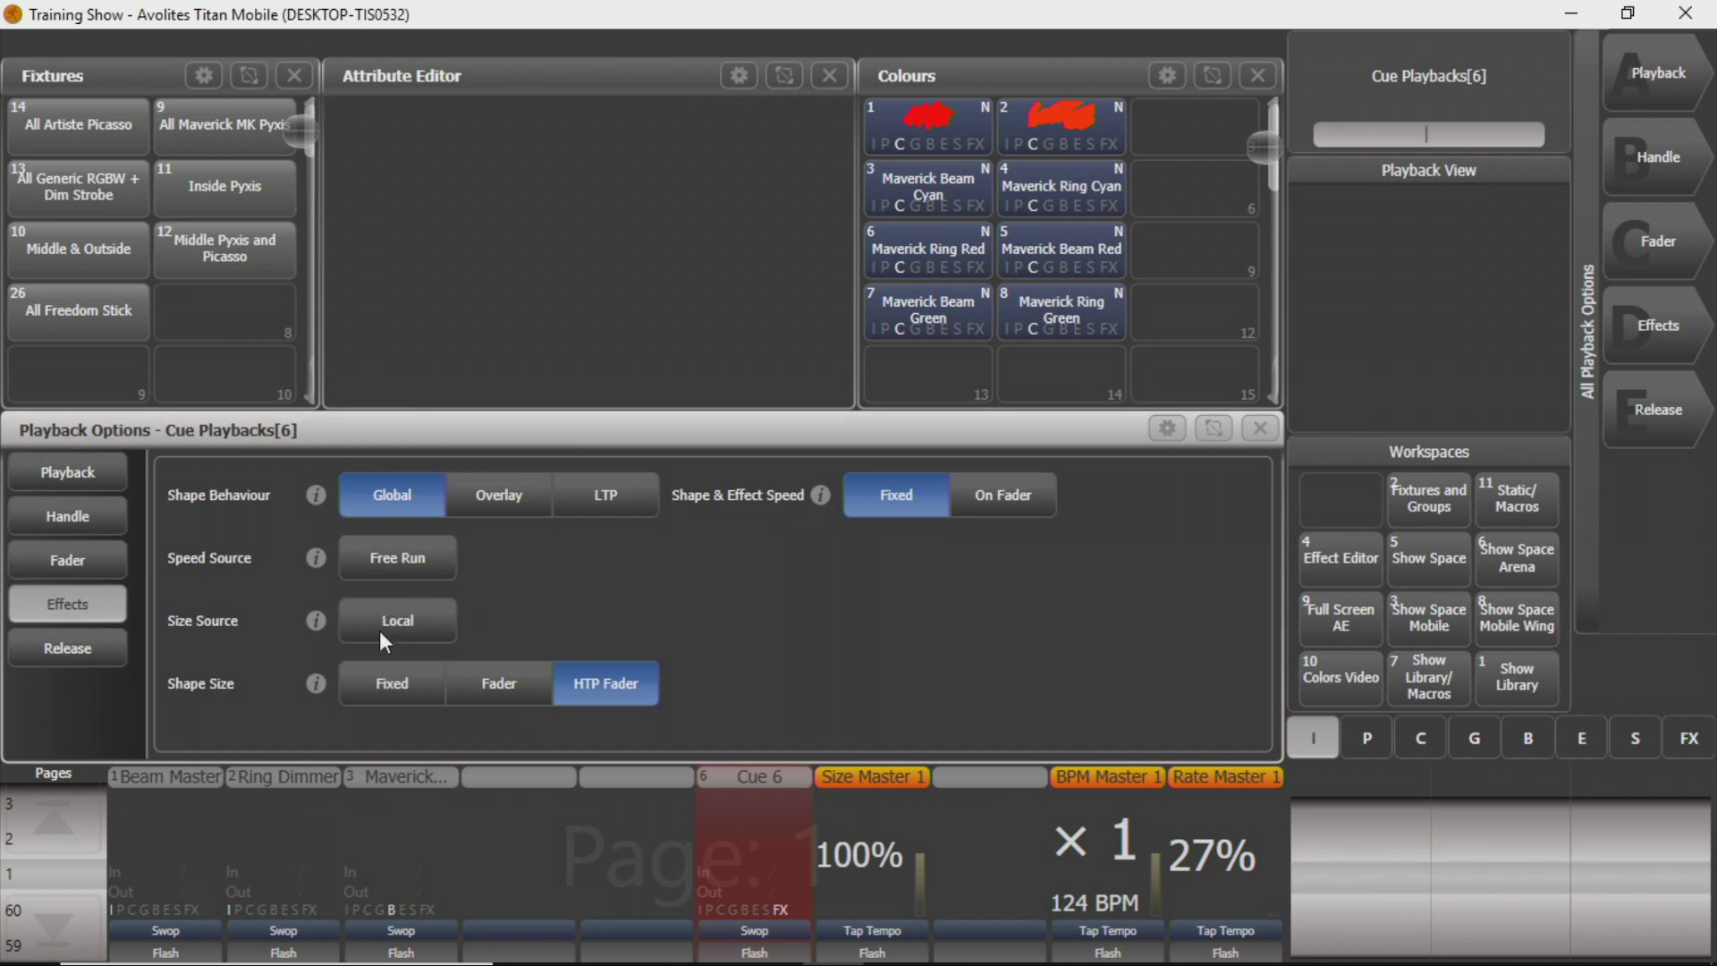
{"action": "left_click", "coordinate": [399, 566]}
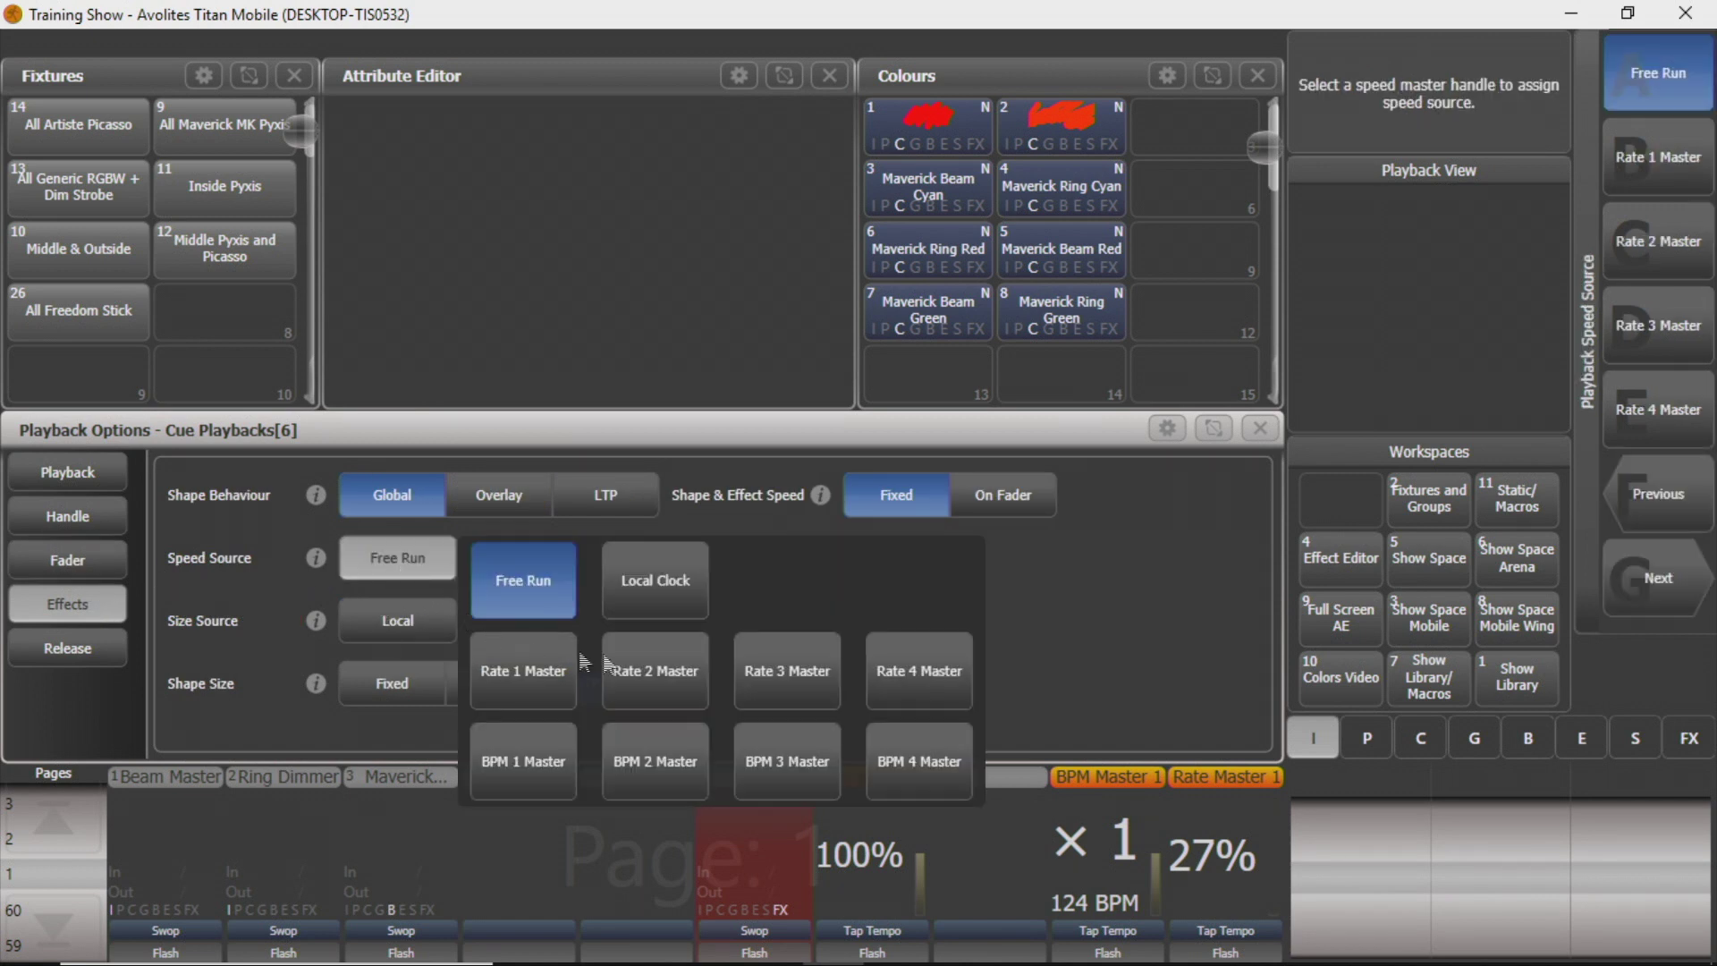
{"action": "left_click", "coordinate": [550, 686]}
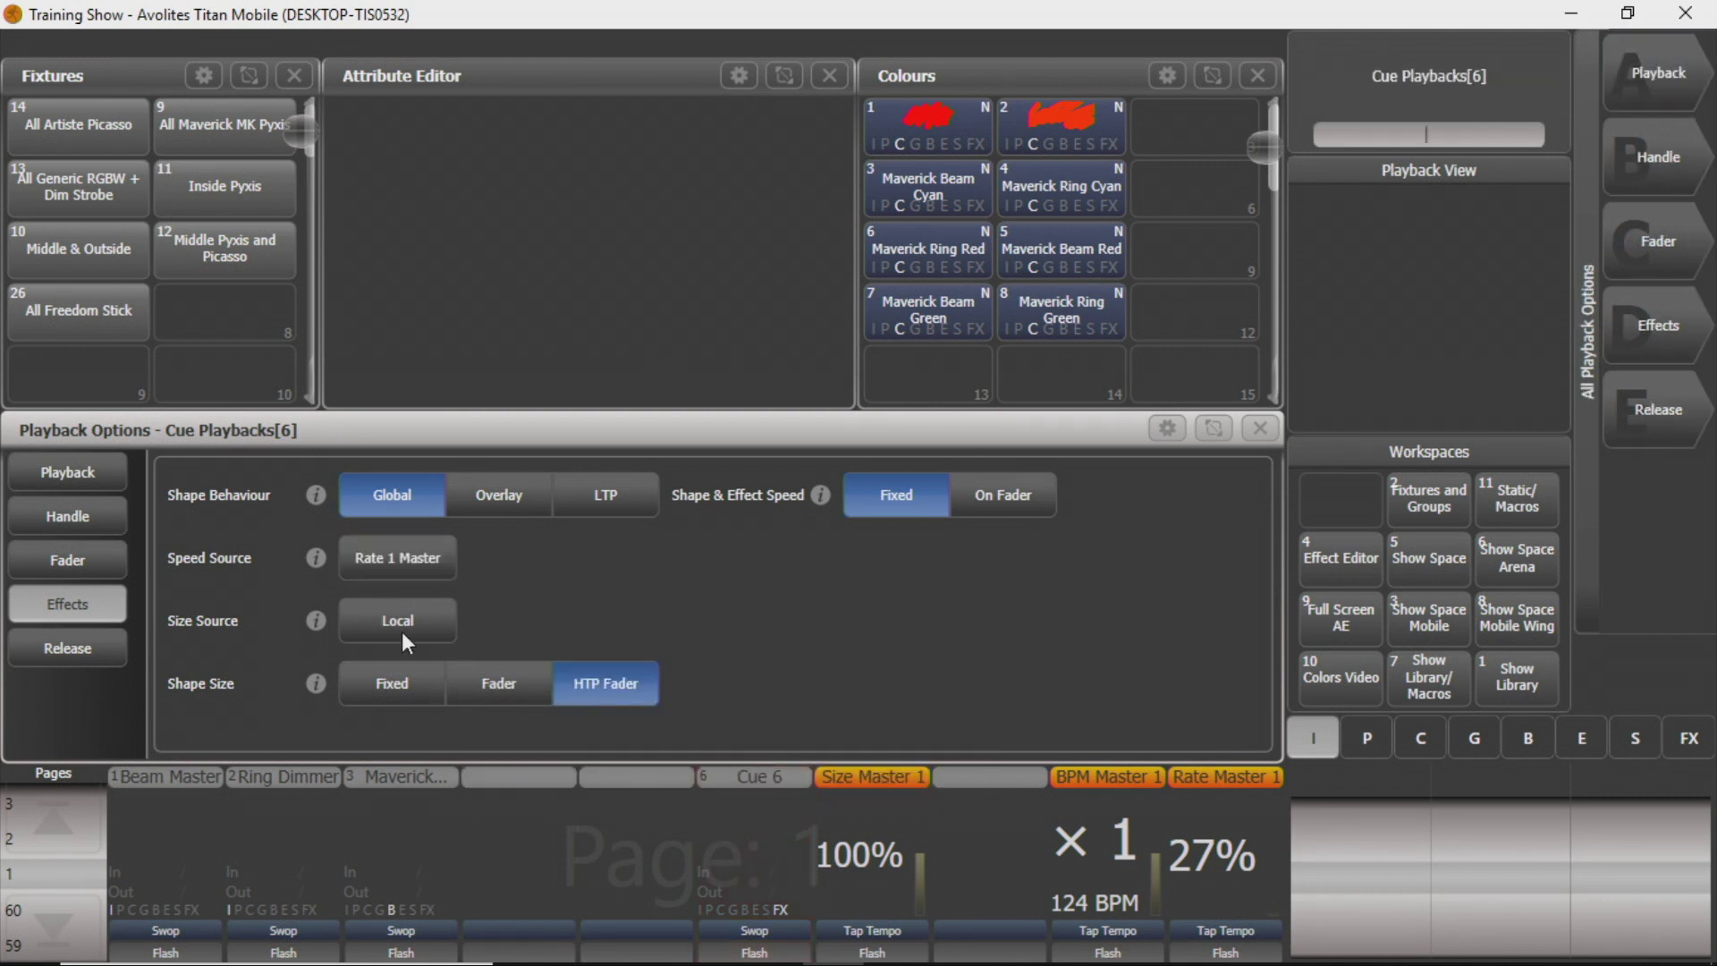
{"action": "left_click", "coordinate": [404, 630]}
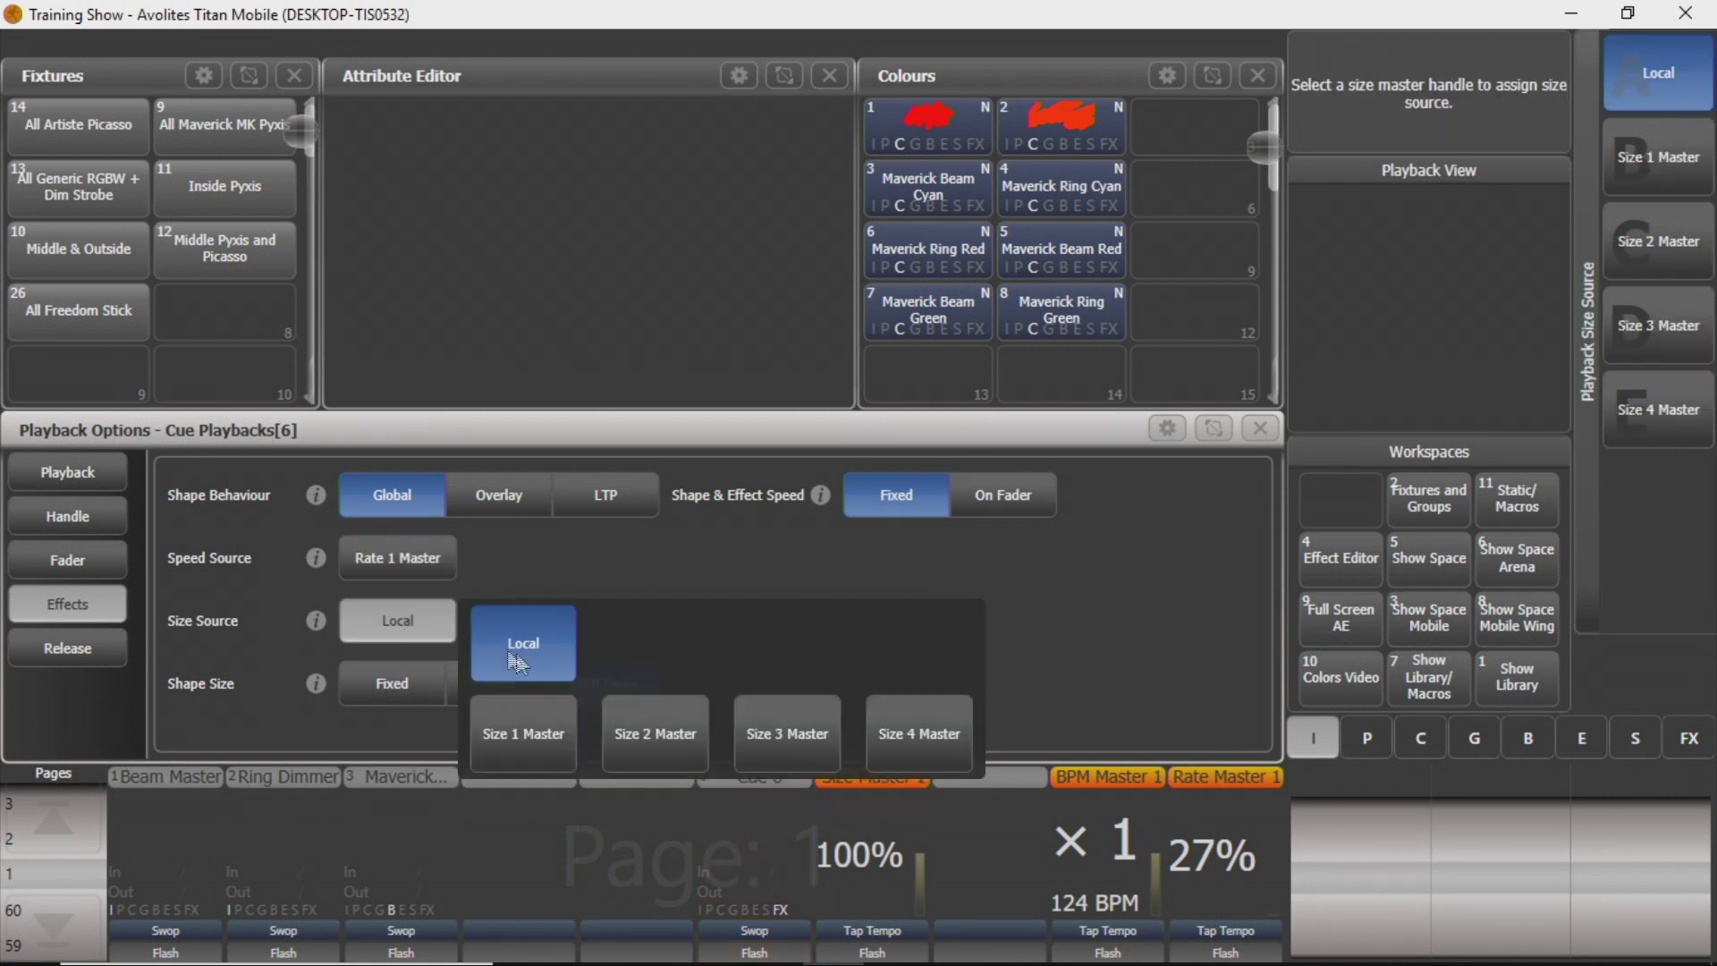
{"action": "left_click", "coordinate": [524, 726]}
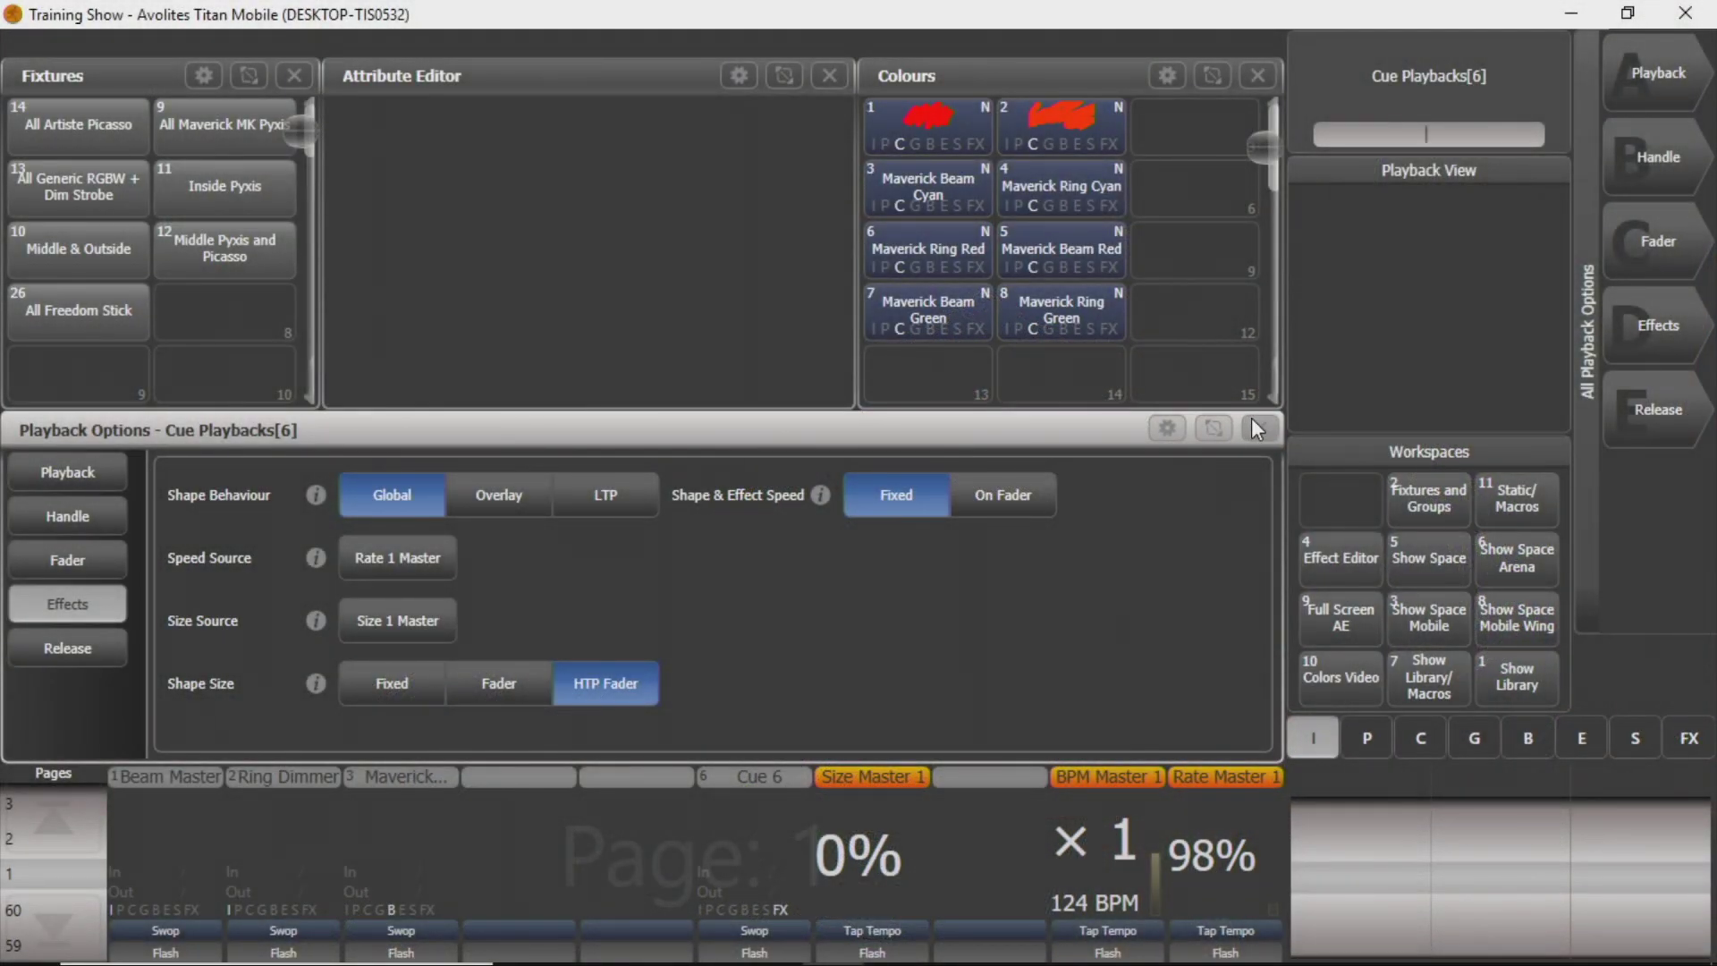
Step: Close Cue 6's playback options window
{"action": "left_click", "coordinate": [1253, 422]}
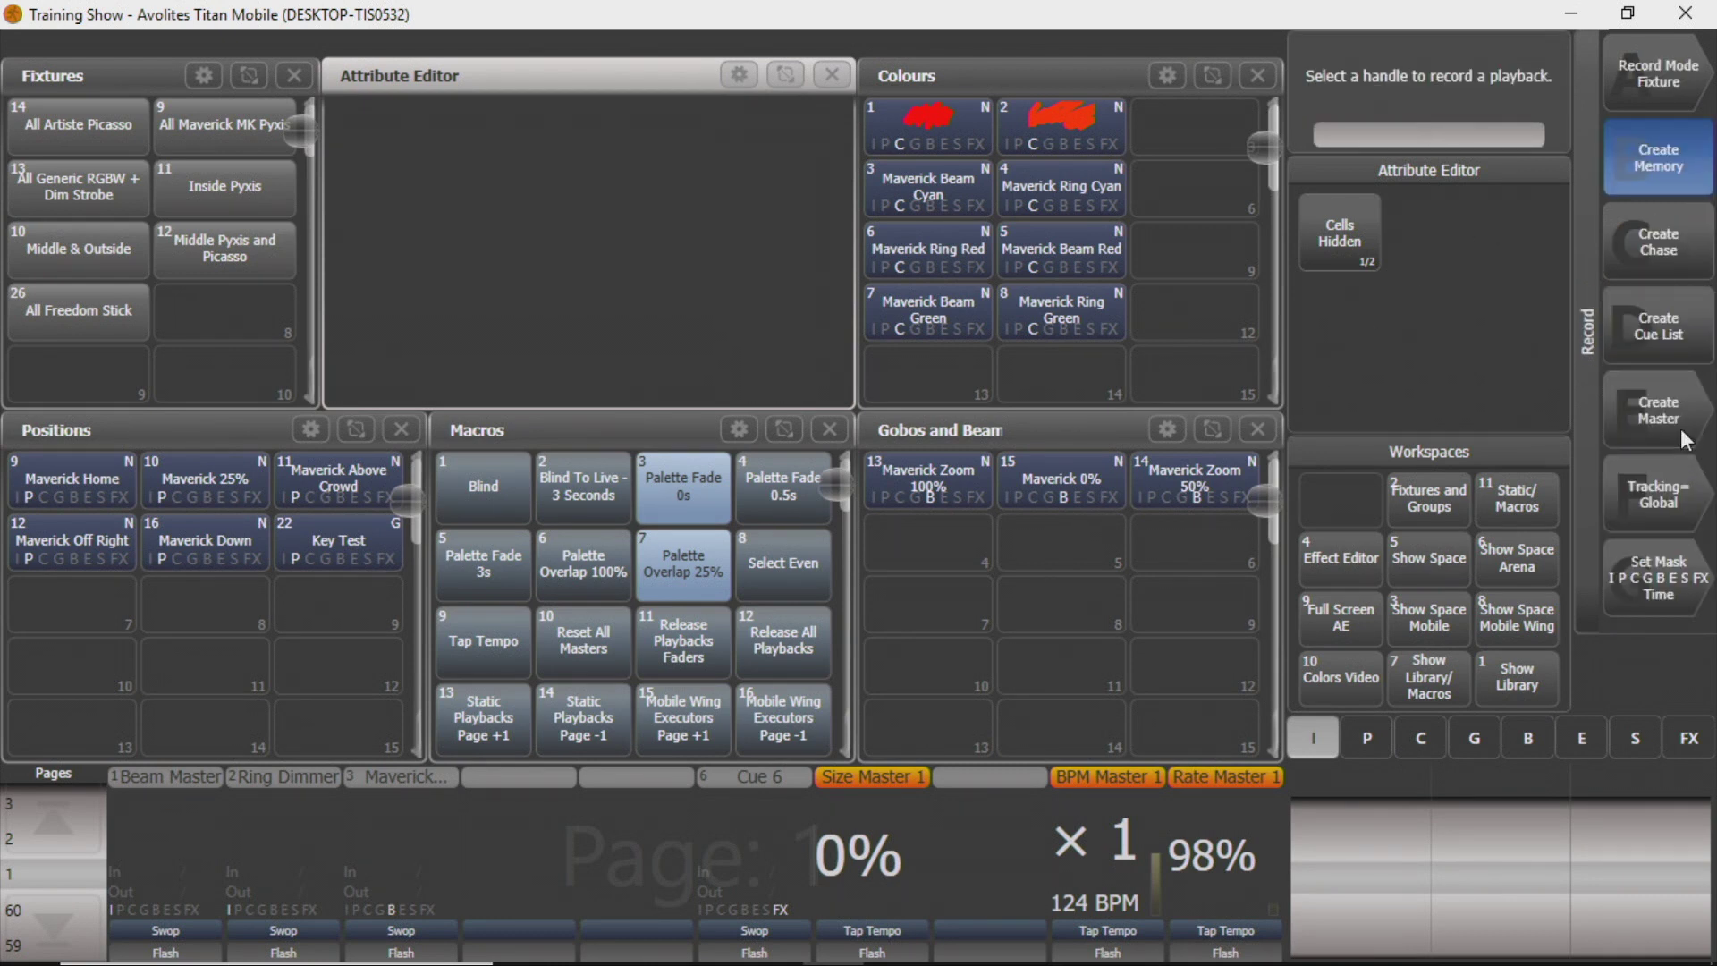
Step: Assign the Pixel Mapper Layer 1 master to playback 21
{"action": "left_click", "coordinate": [1681, 434]}
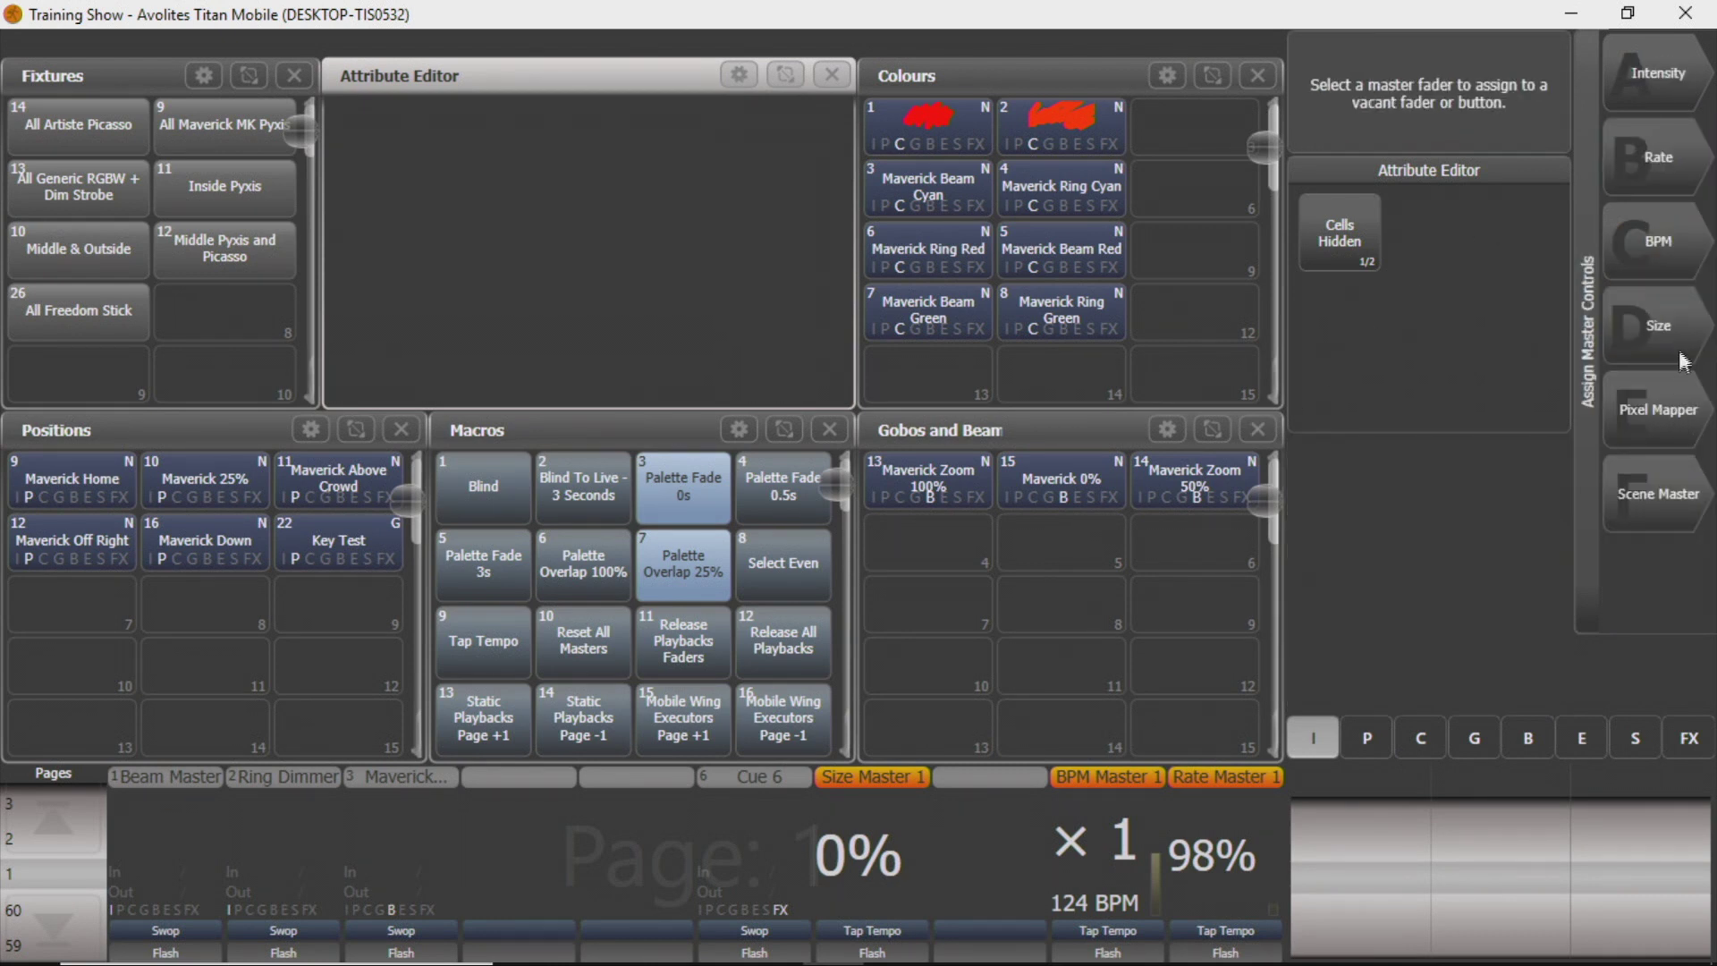
{"action": "left_click", "coordinate": [1609, 398]}
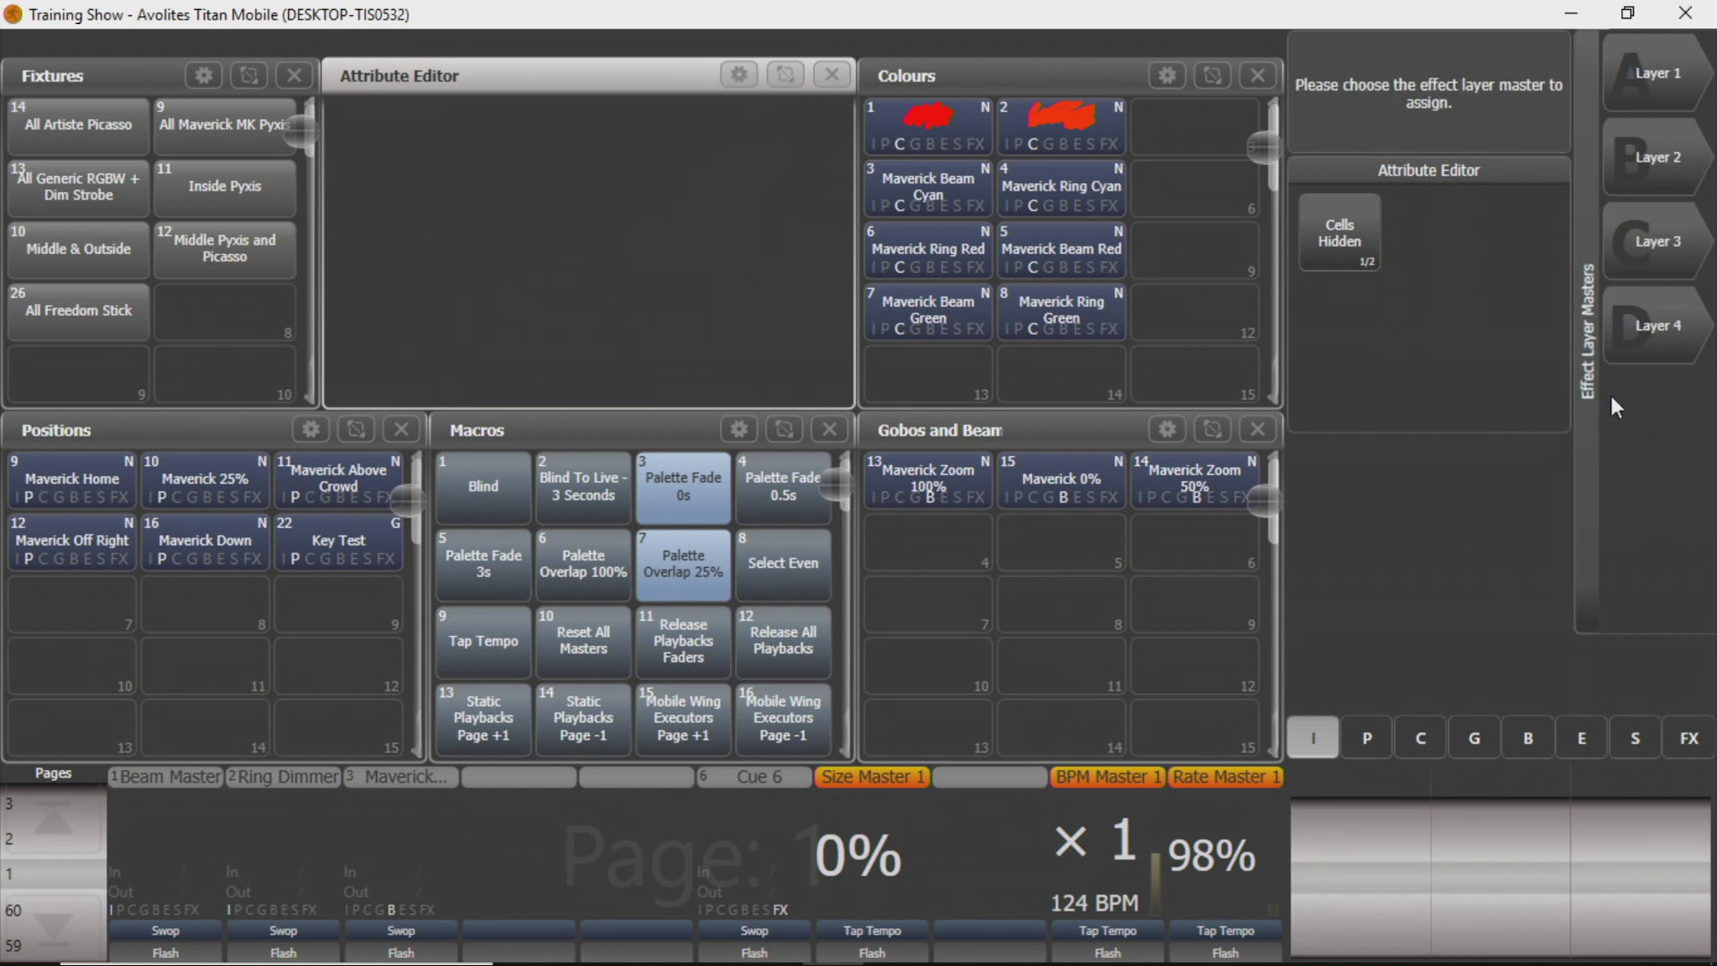
{"action": "left_click", "coordinate": [1647, 88]}
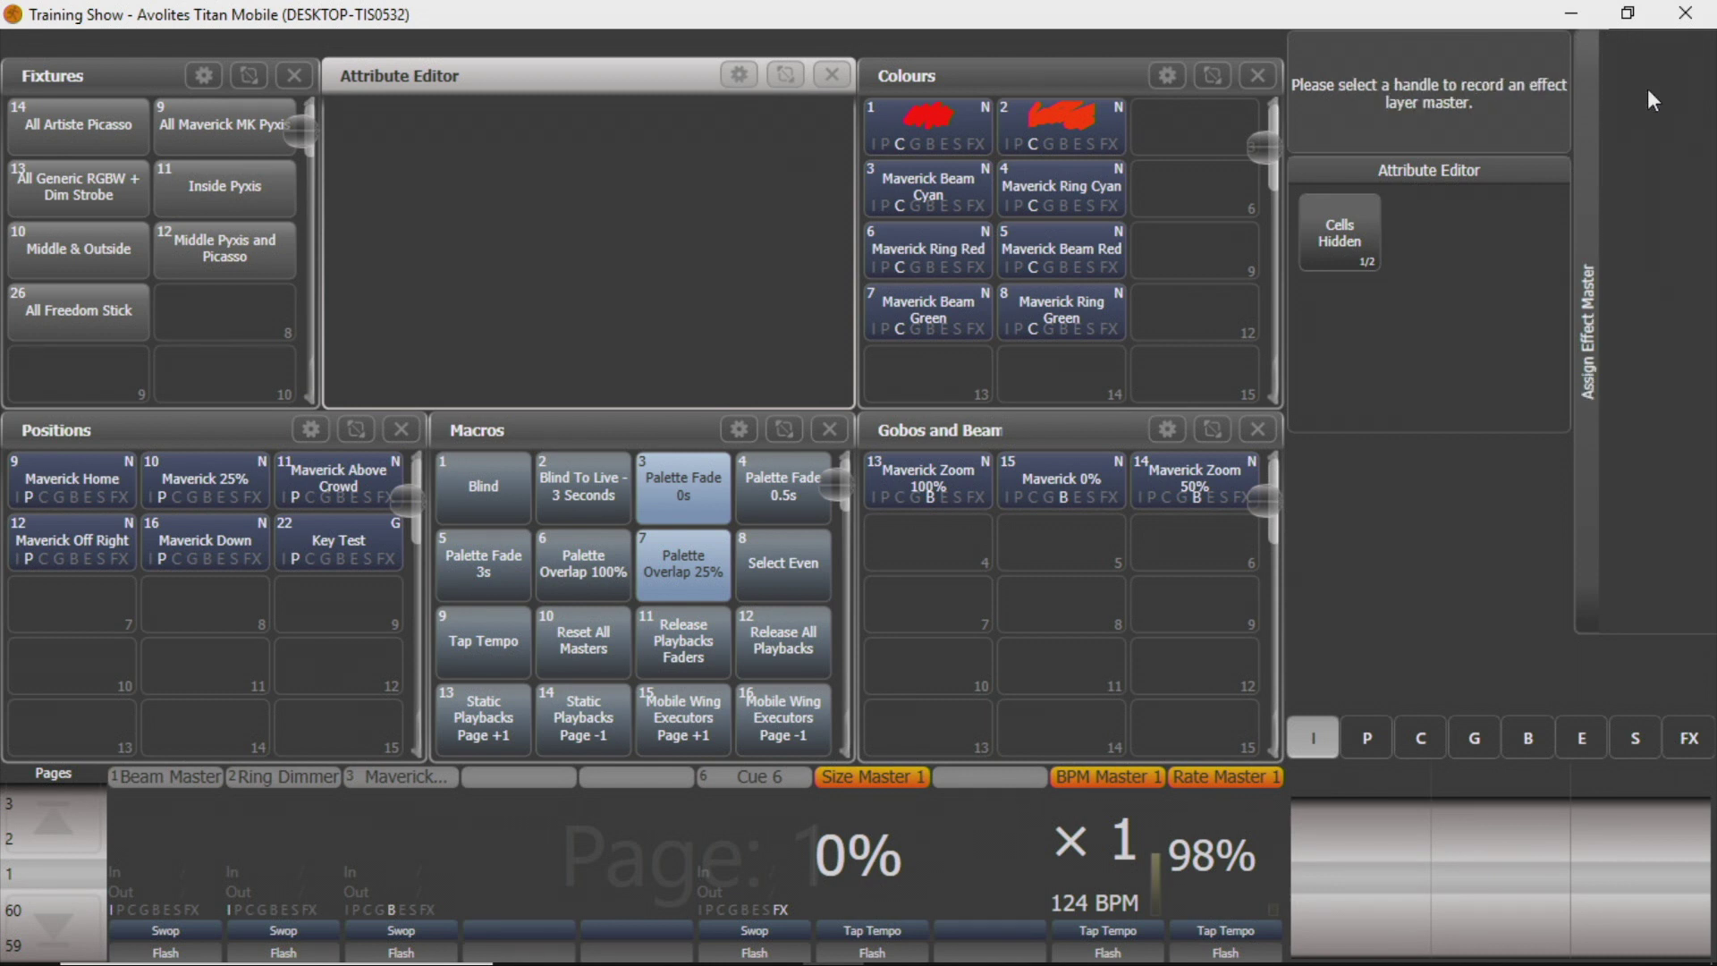
{"action": "left_click", "coordinate": [632, 856]}
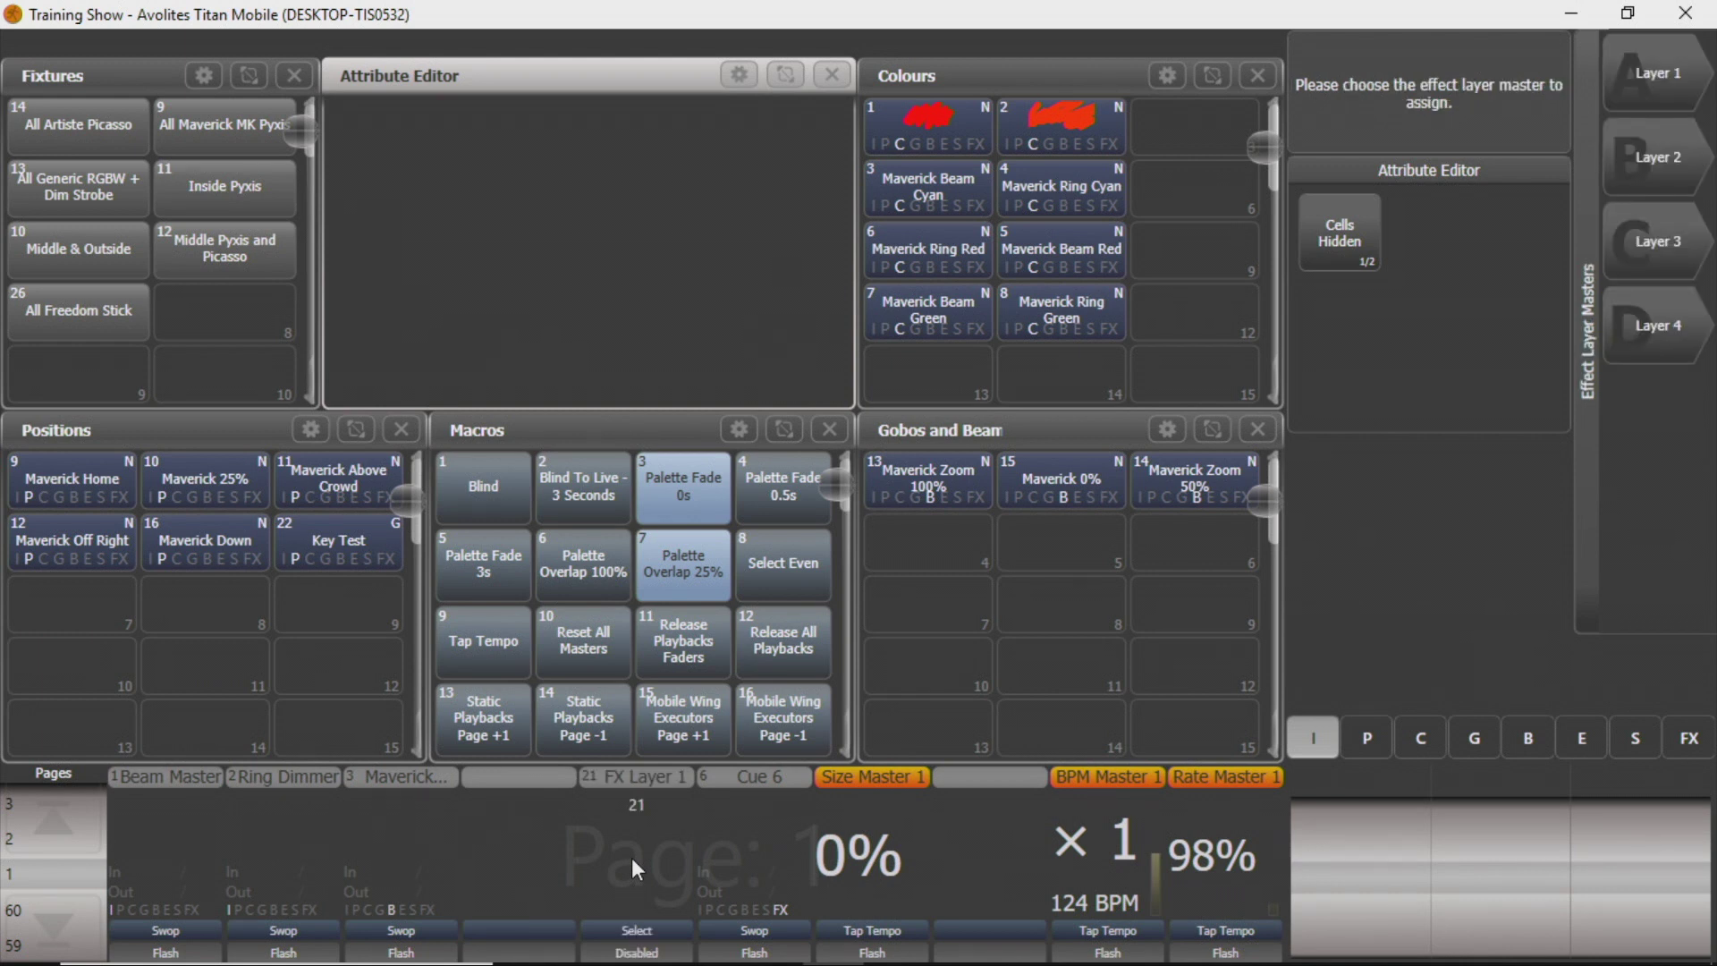
Step: Inspect FX Layer 1's position, colour mix, angle, zoom and opacity attributes, then pick the Scene Master
{"action": "left_click", "coordinate": [631, 857]}
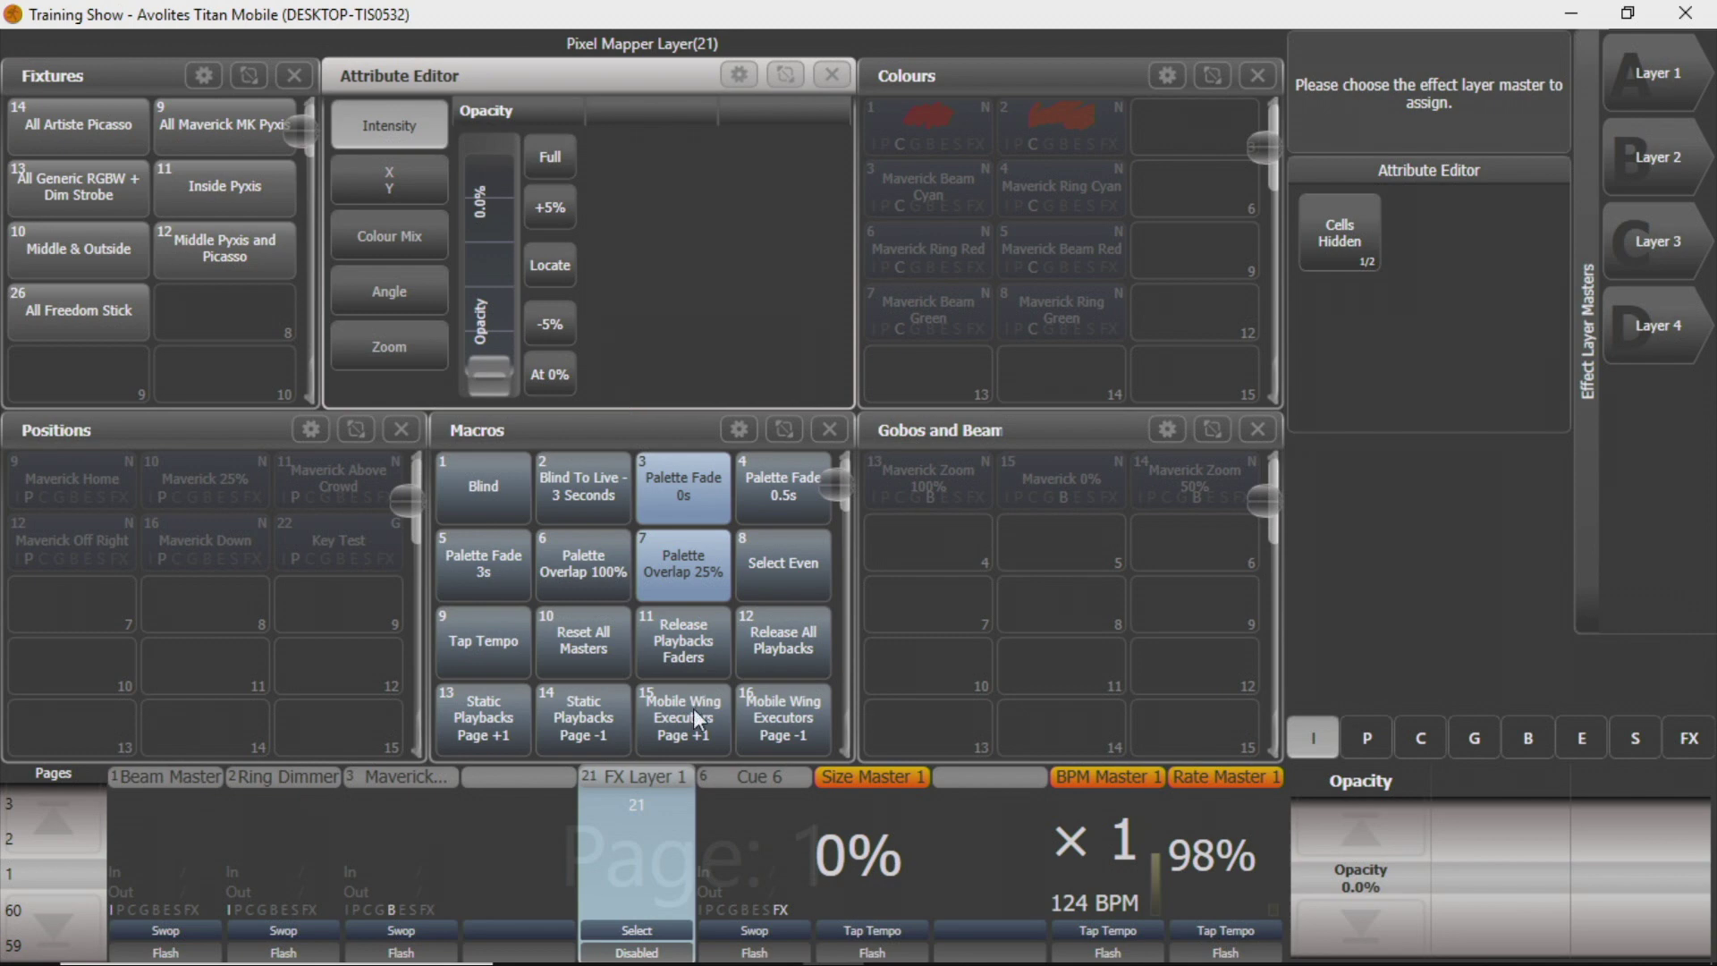
{"action": "key", "text": "Escape"}
{"action": "key", "text": "Escape"}
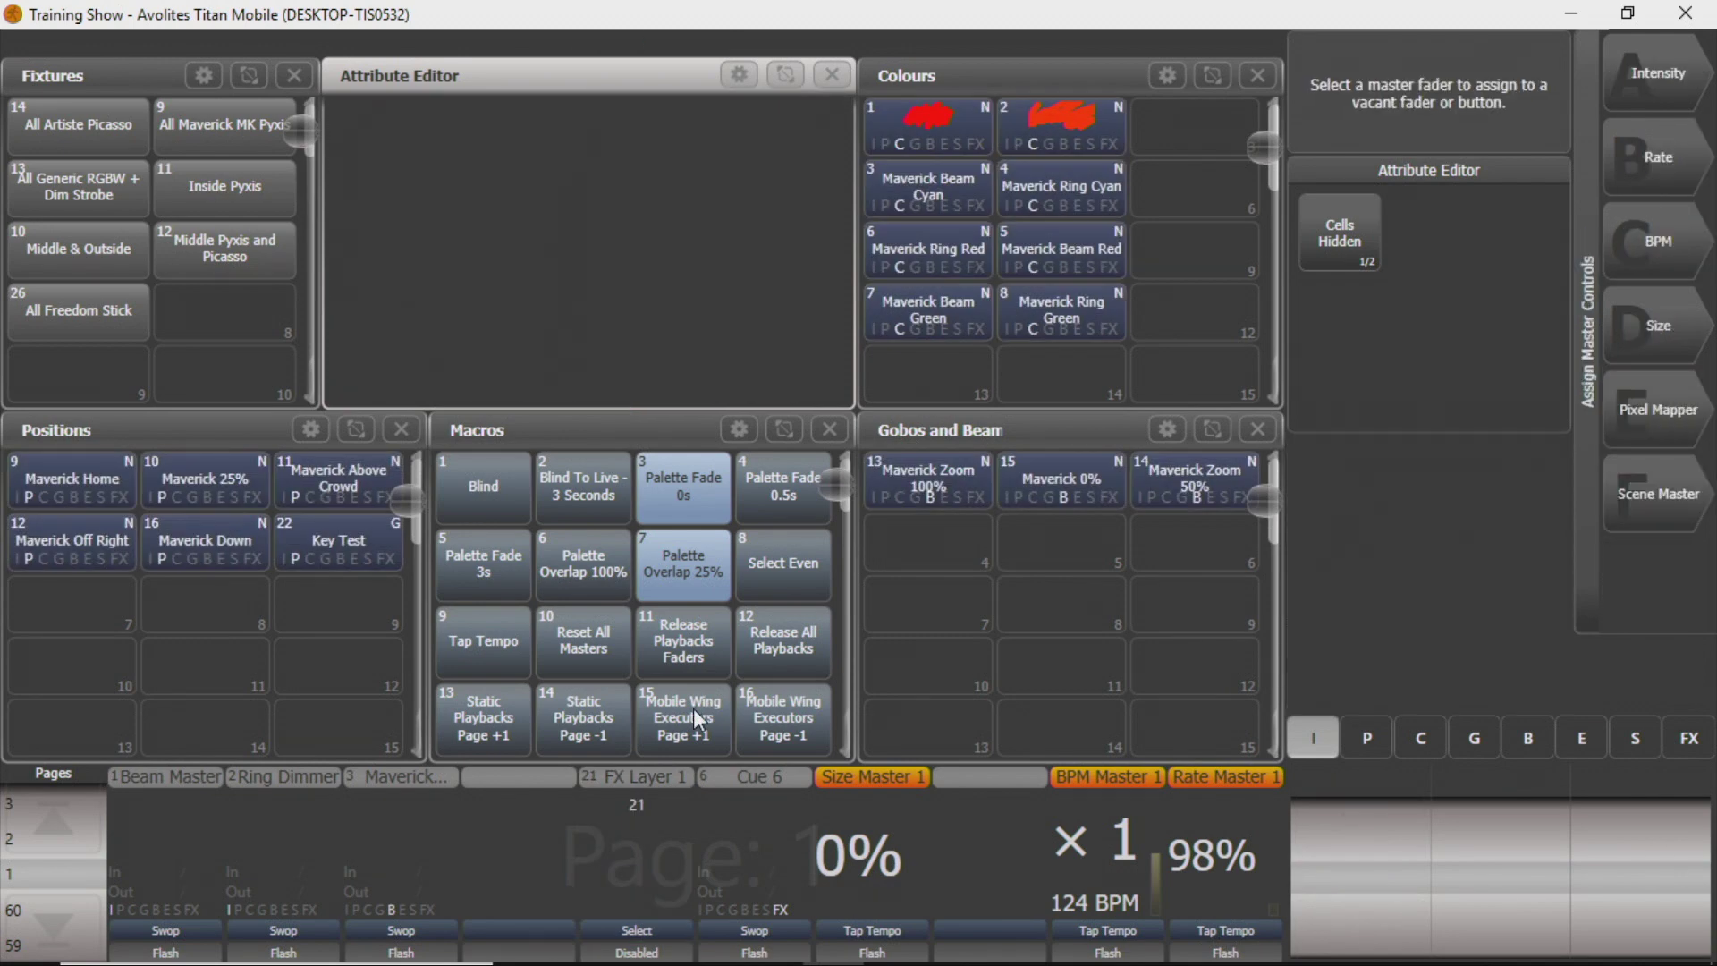
{"action": "left_click", "coordinate": [660, 812]}
{"action": "left_click", "coordinate": [417, 192]}
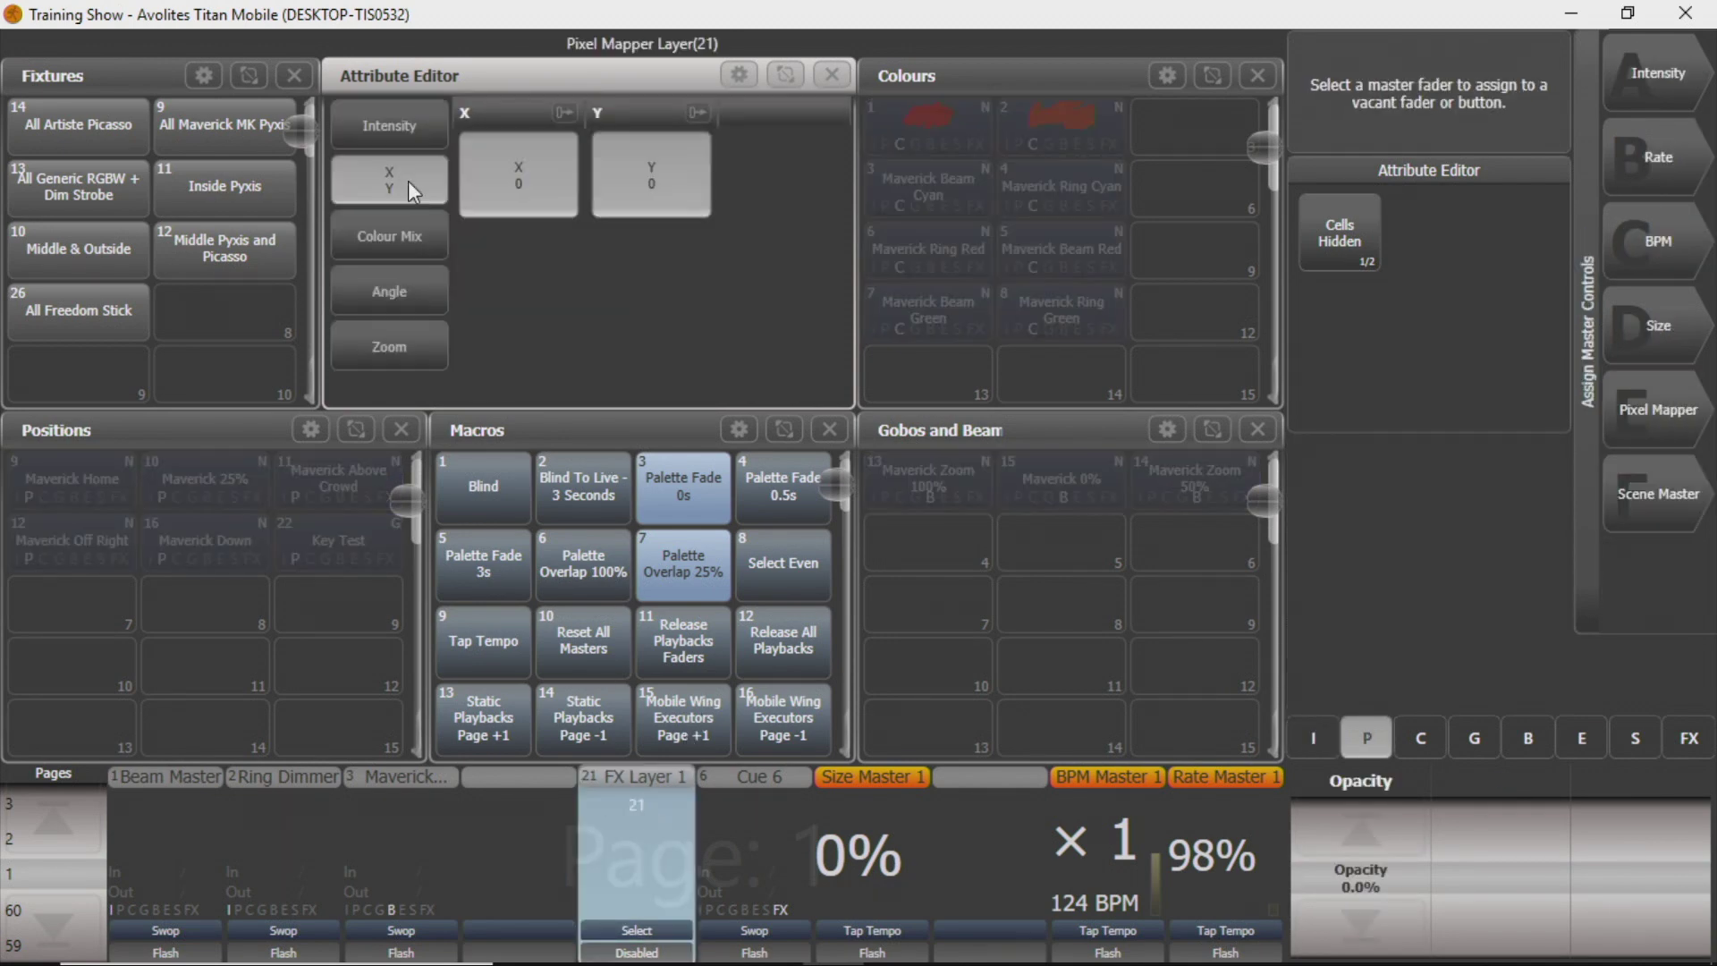
{"action": "left_click", "coordinate": [407, 242]}
{"action": "left_click", "coordinate": [394, 295]}
{"action": "left_click", "coordinate": [393, 346]}
{"action": "left_click", "coordinate": [393, 291]}
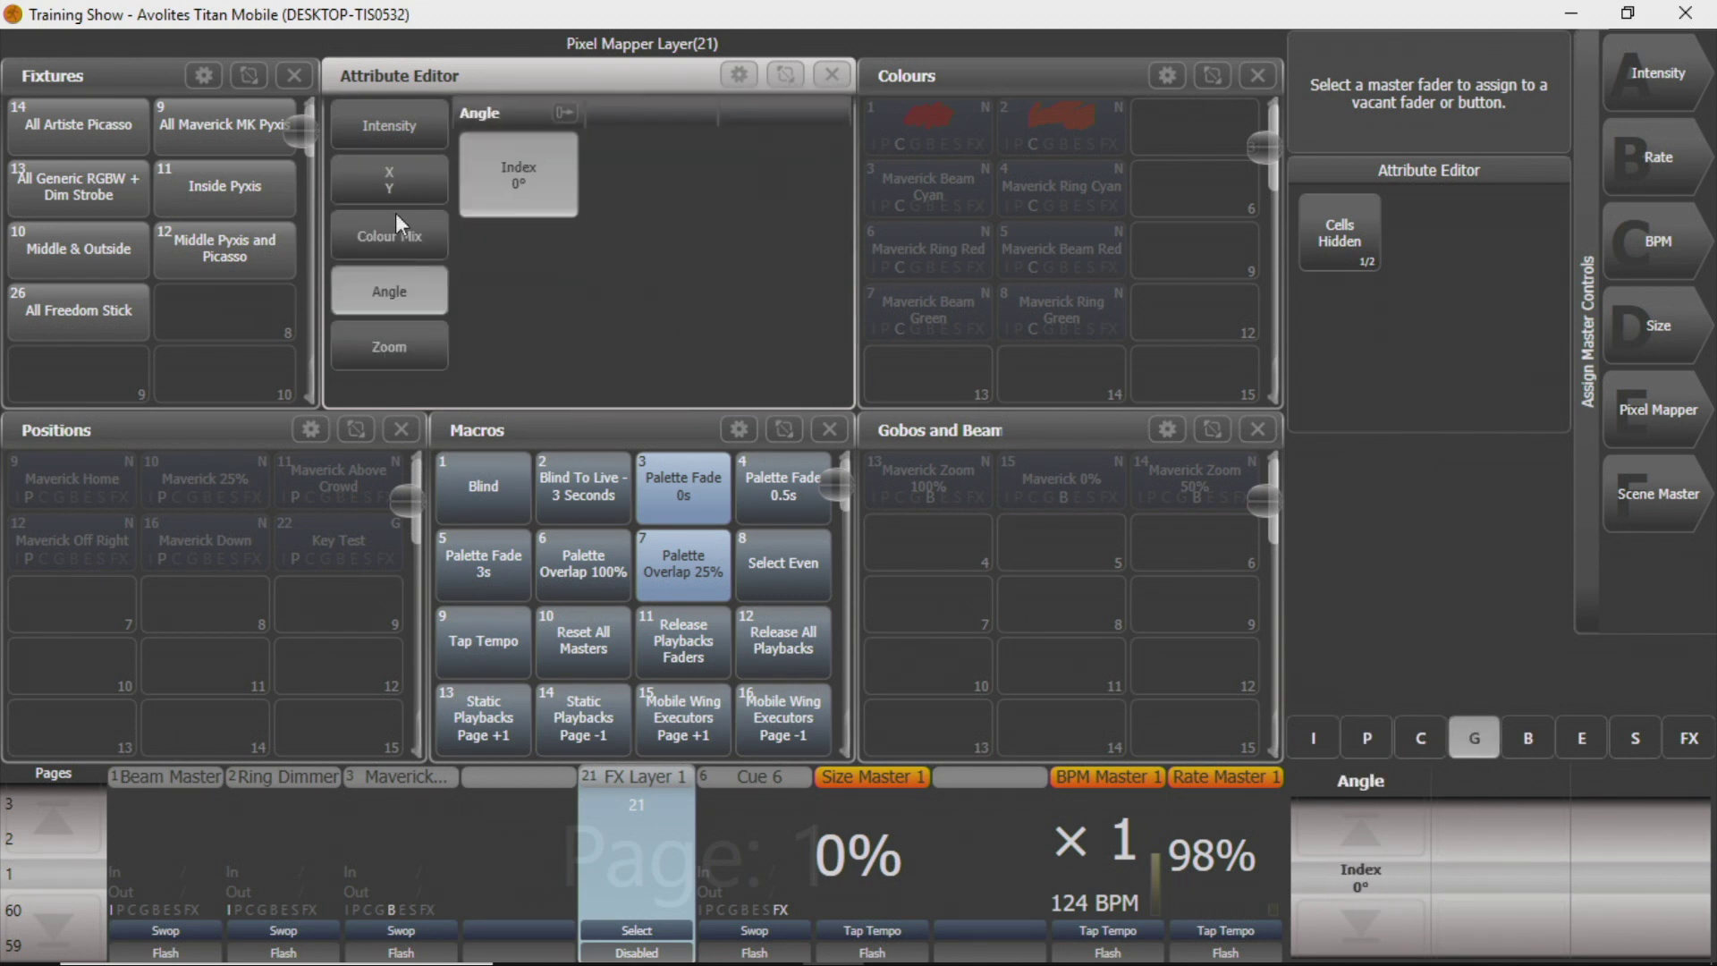
{"action": "left_click", "coordinate": [400, 228]}
{"action": "left_click", "coordinate": [409, 143]}
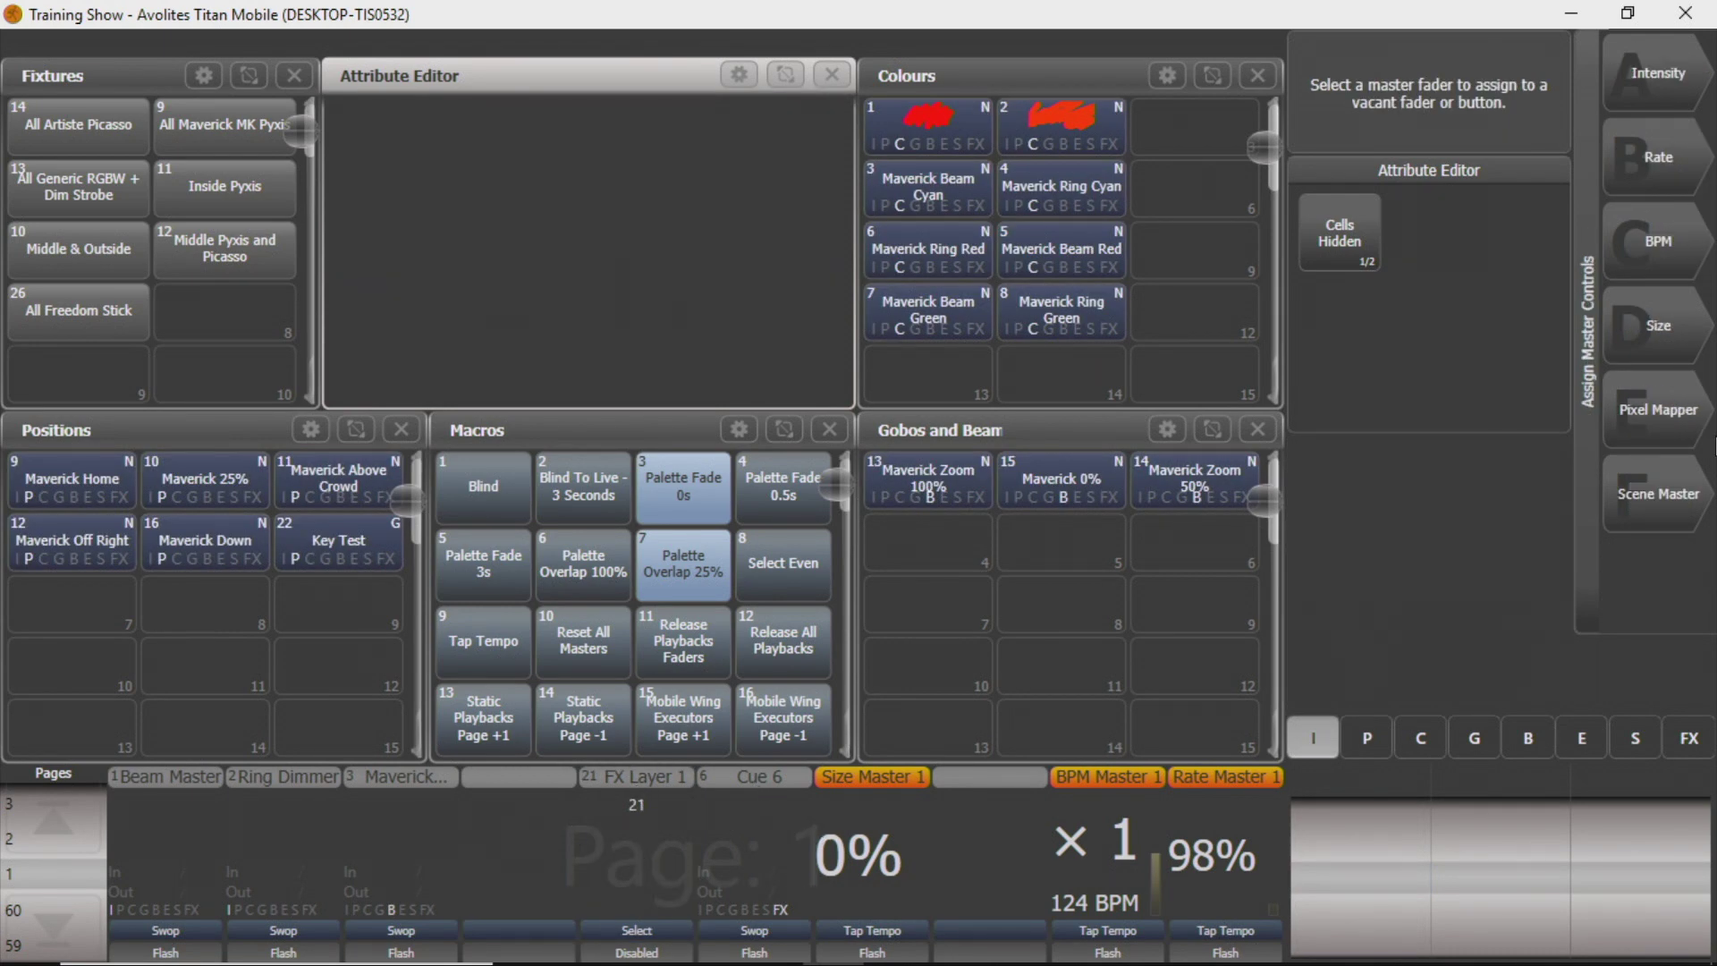
{"action": "left_click", "coordinate": [1661, 499]}
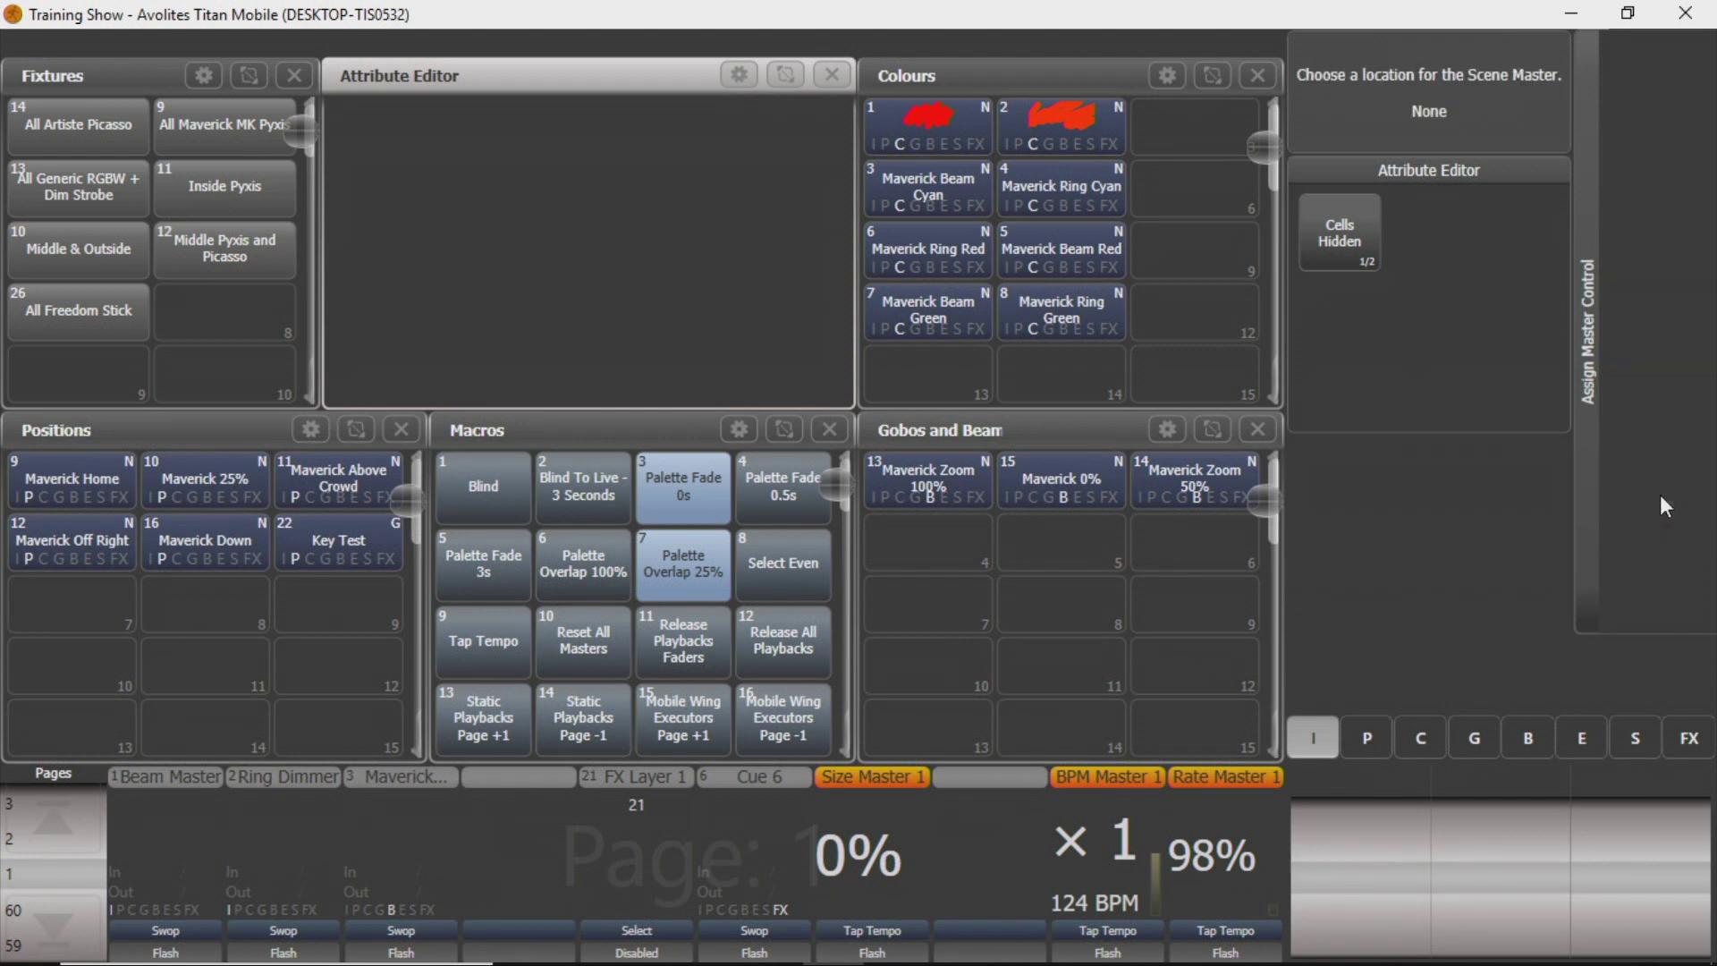
Step: Place the Scene Master on a vacant playback in PRESET mode and delete Size Master 1 and BPM Master 1
{"action": "left_click", "coordinate": [1010, 854]}
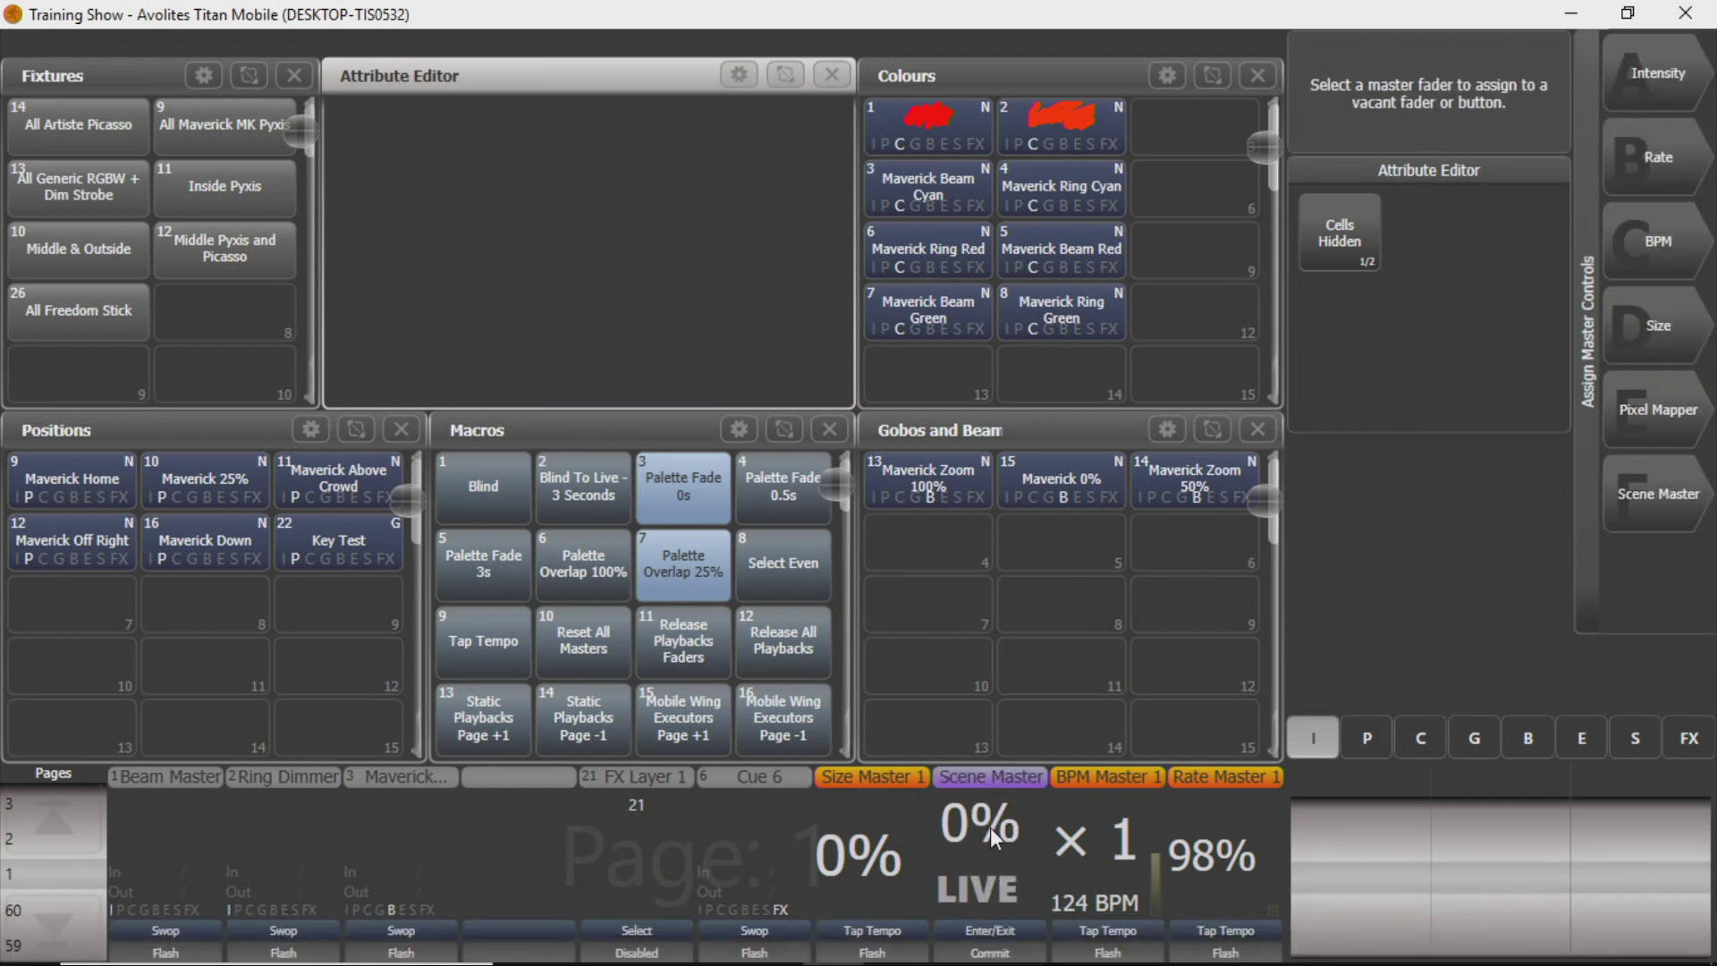
{"action": "key", "text": "Escape"}
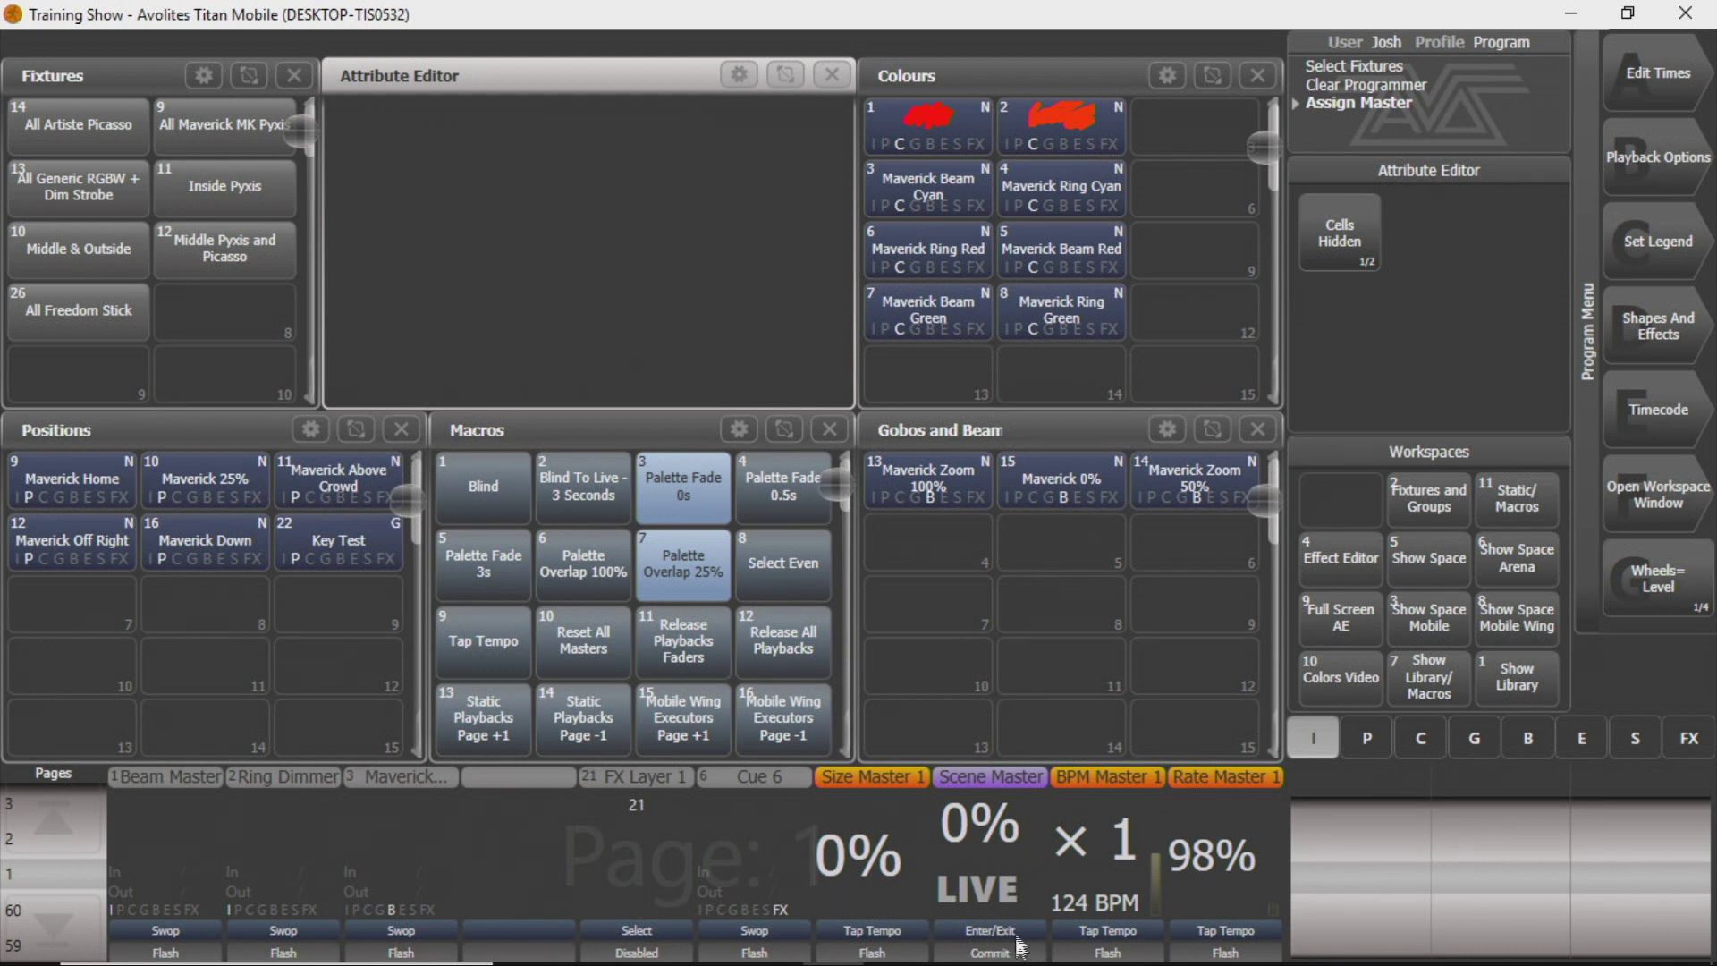
{"action": "left_click", "coordinate": [959, 839]}
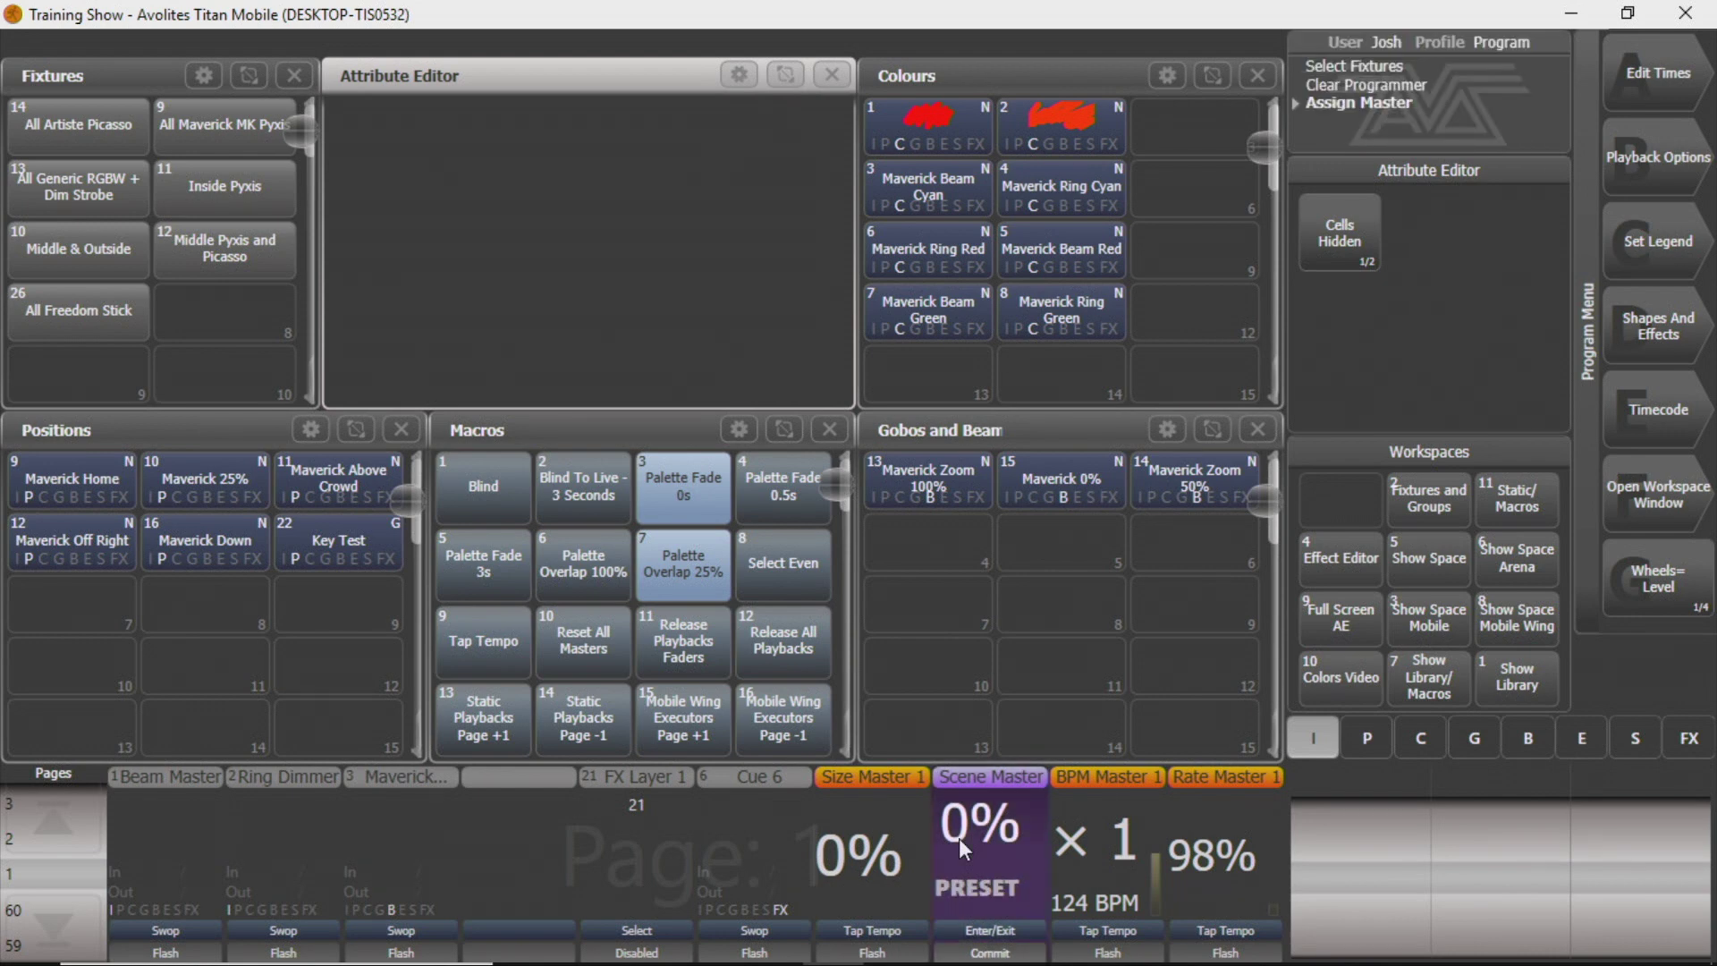
{"action": "key", "text": "Delete"}
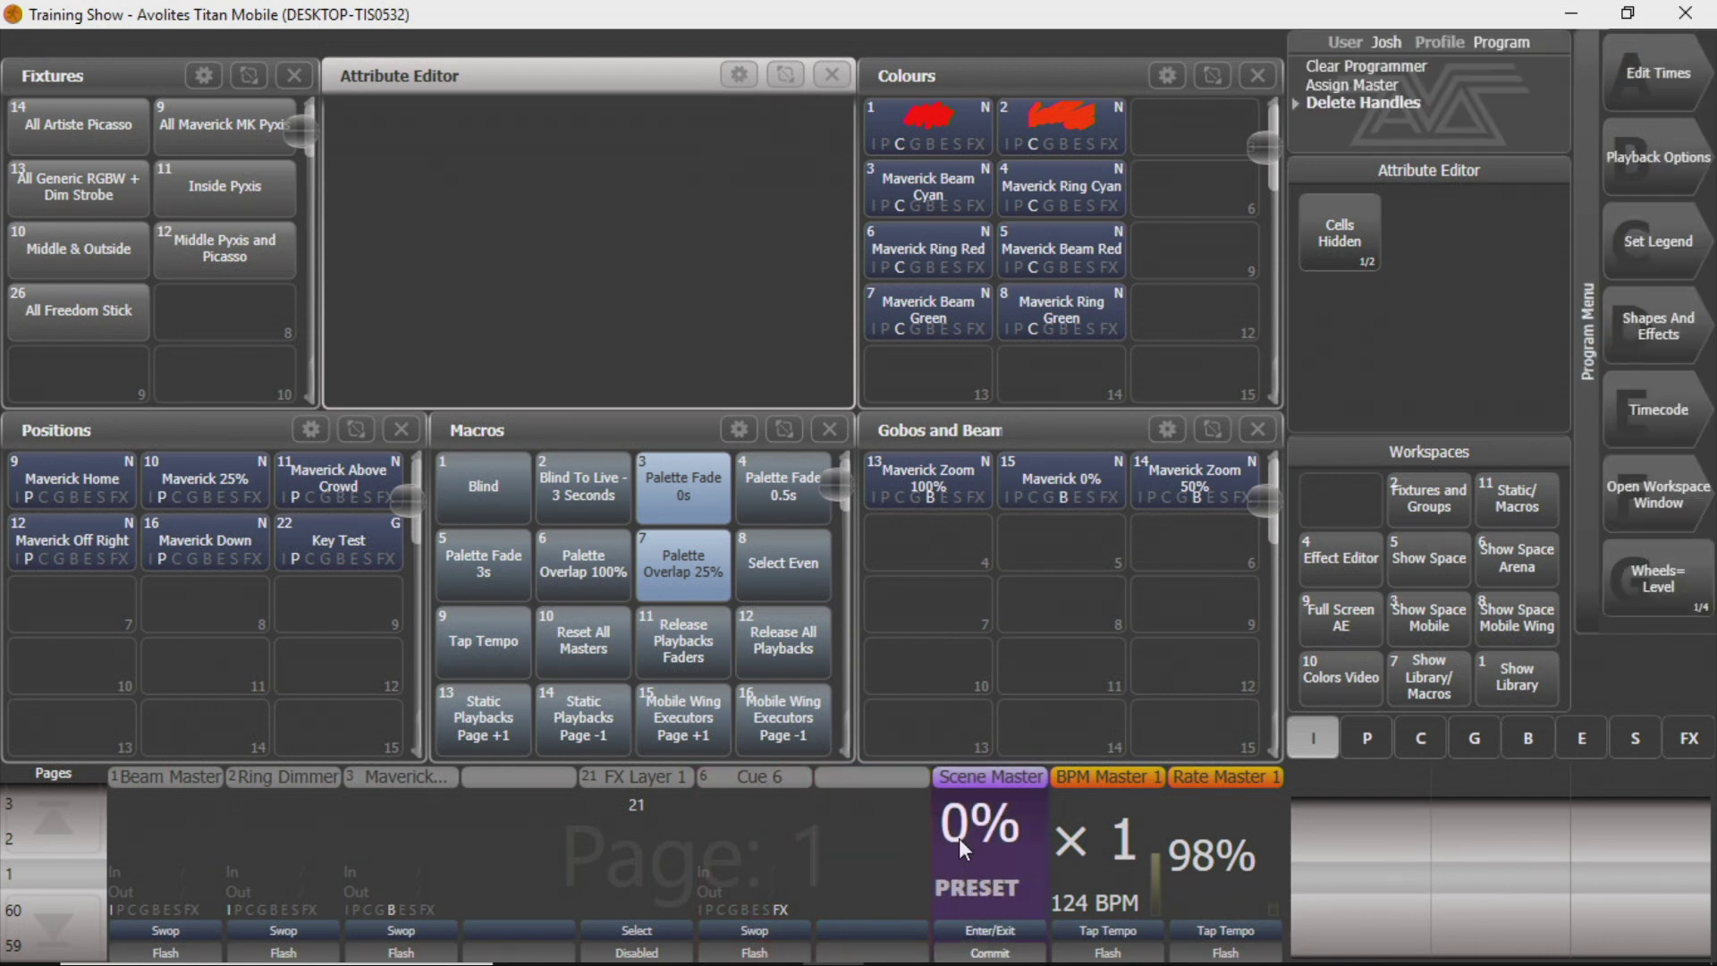
{"action": "key", "text": "Delete"}
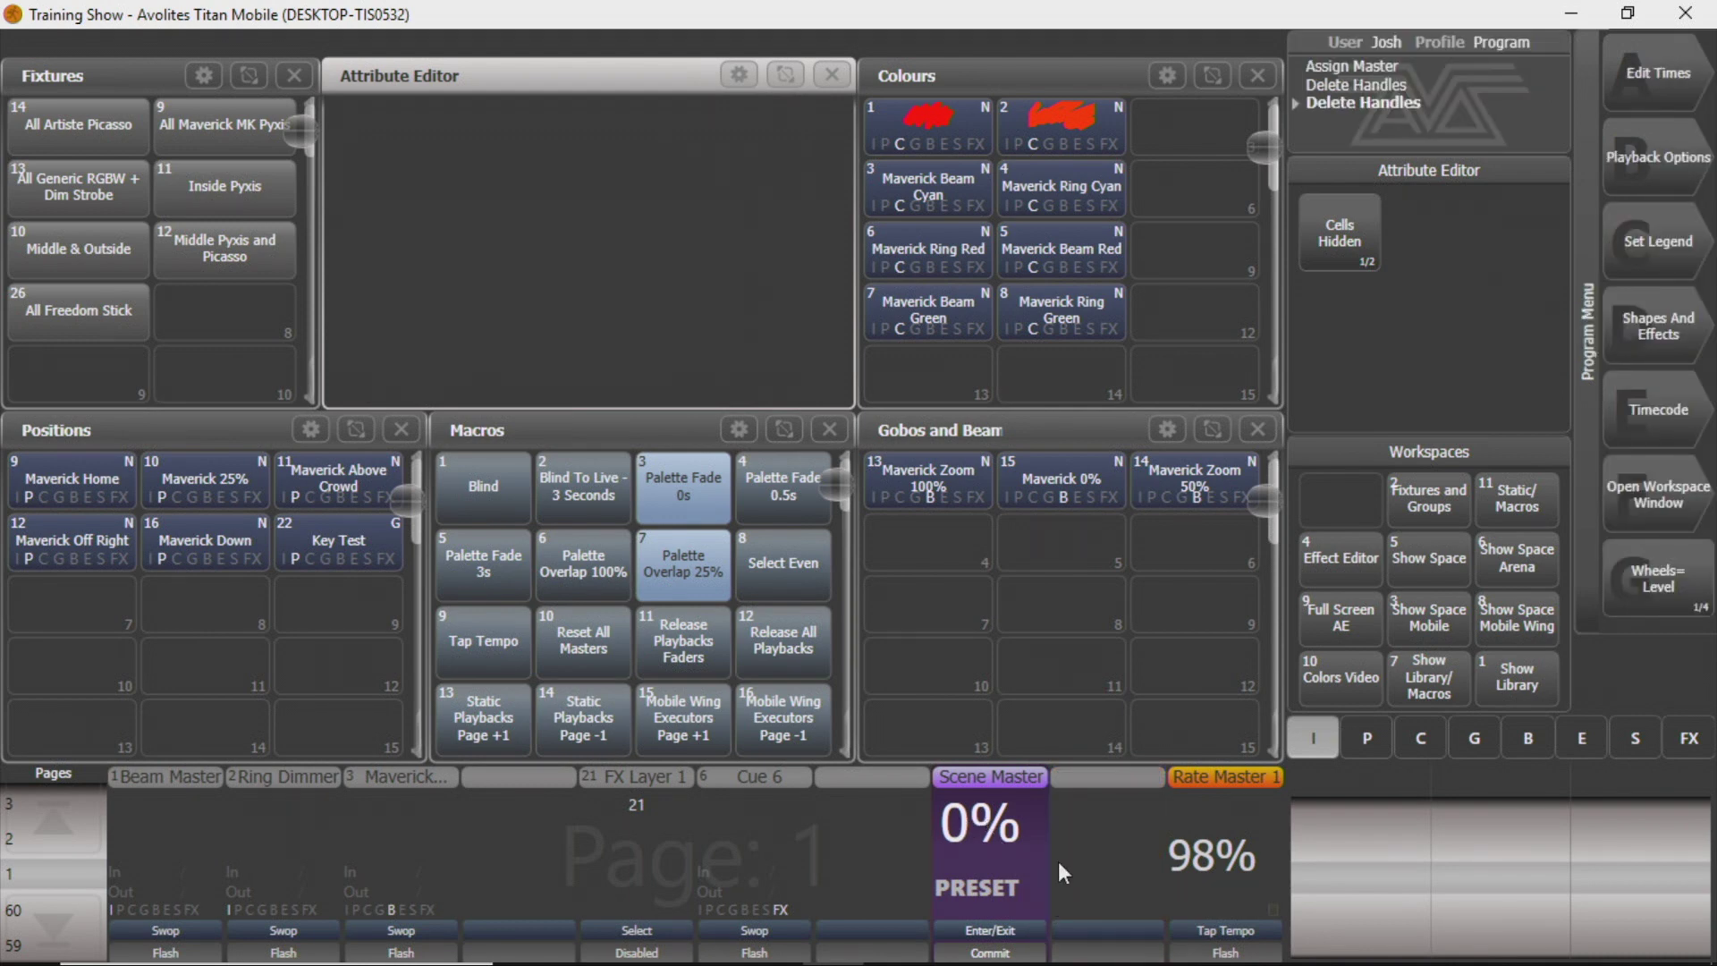
{"action": "left_click", "coordinate": [1007, 941]}
Step: Close the Scene Master options and apply the Maverick Above Crowd and Maverick Ring Cyan palettes
{"action": "left_click", "coordinate": [1259, 432]}
{"action": "mouse_move", "coordinate": [604, 961]}
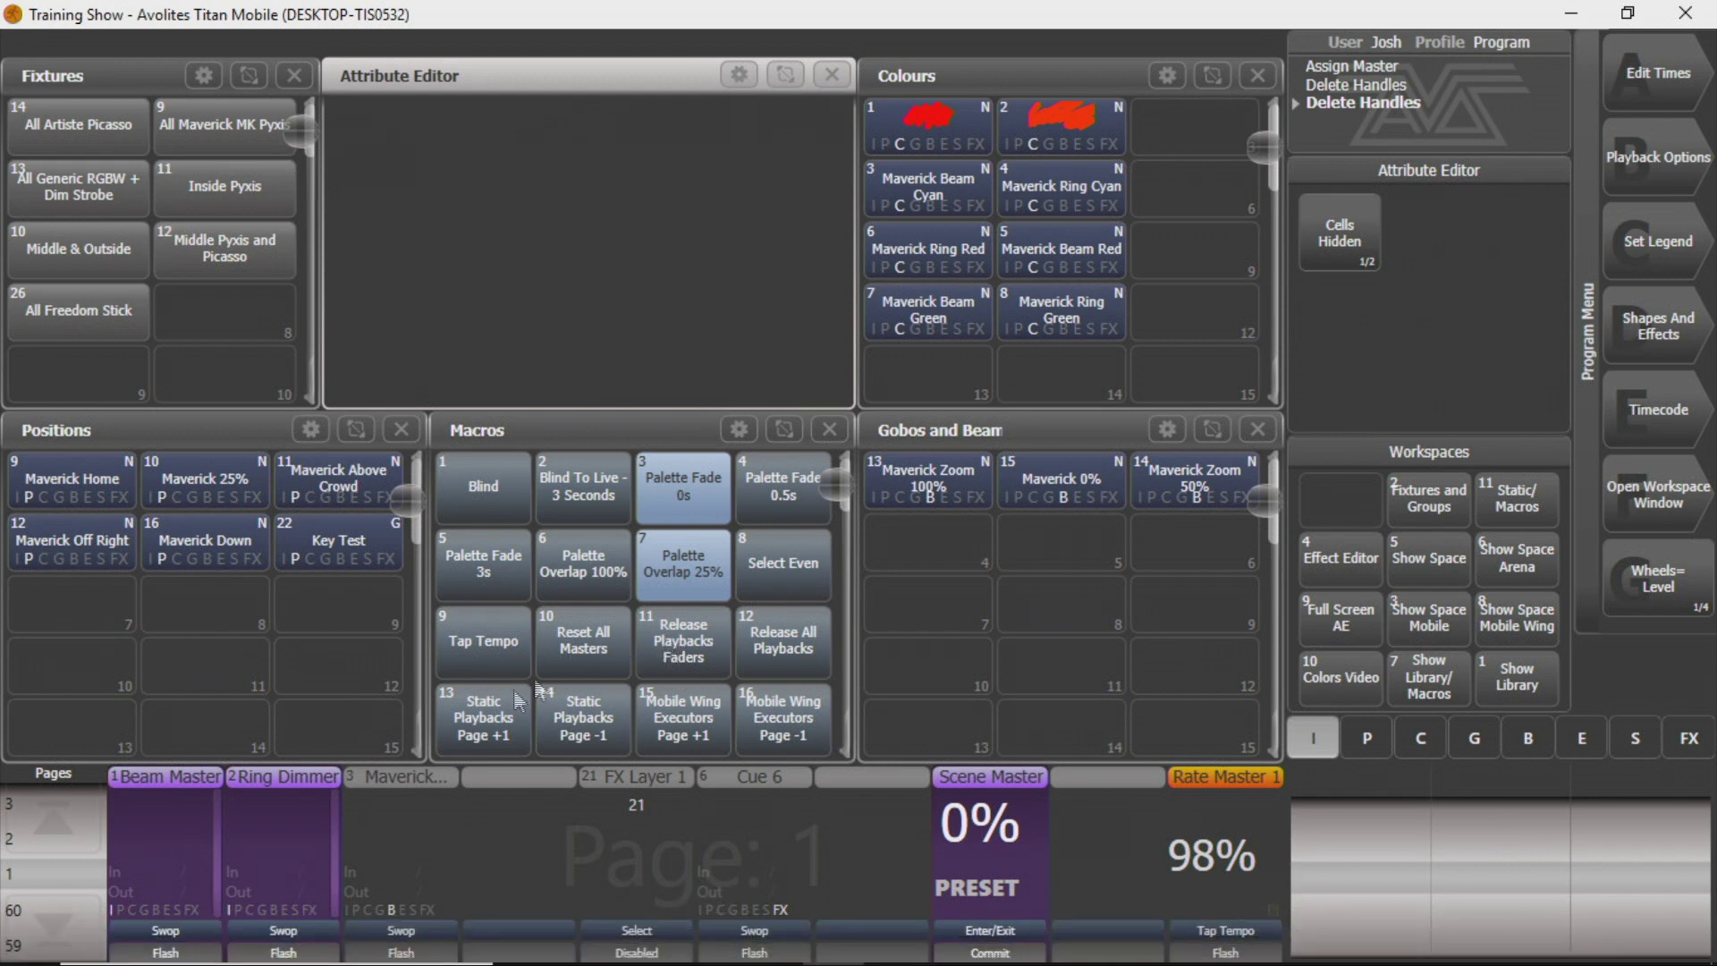
{"action": "left_click", "coordinate": [303, 480]}
{"action": "left_click", "coordinate": [1039, 219]}
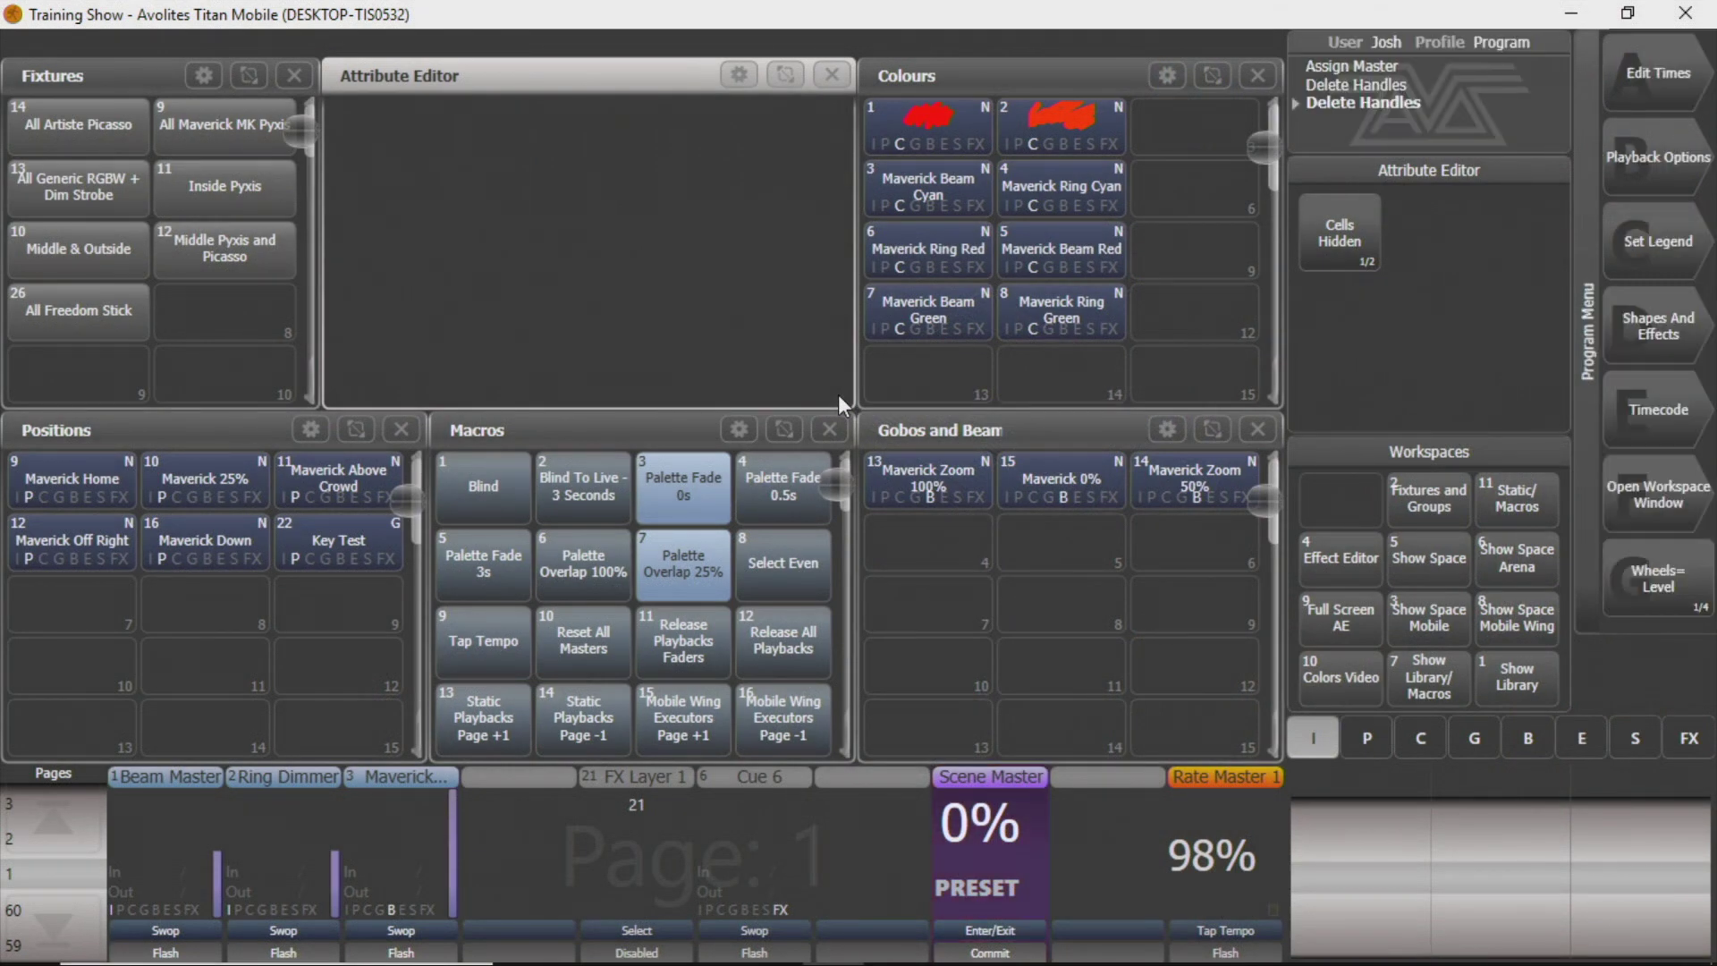
Step: Clear the programmer and set the Scene Master's fader action to Manual Commit
{"action": "key", "text": "ctrl+BackSpace"}
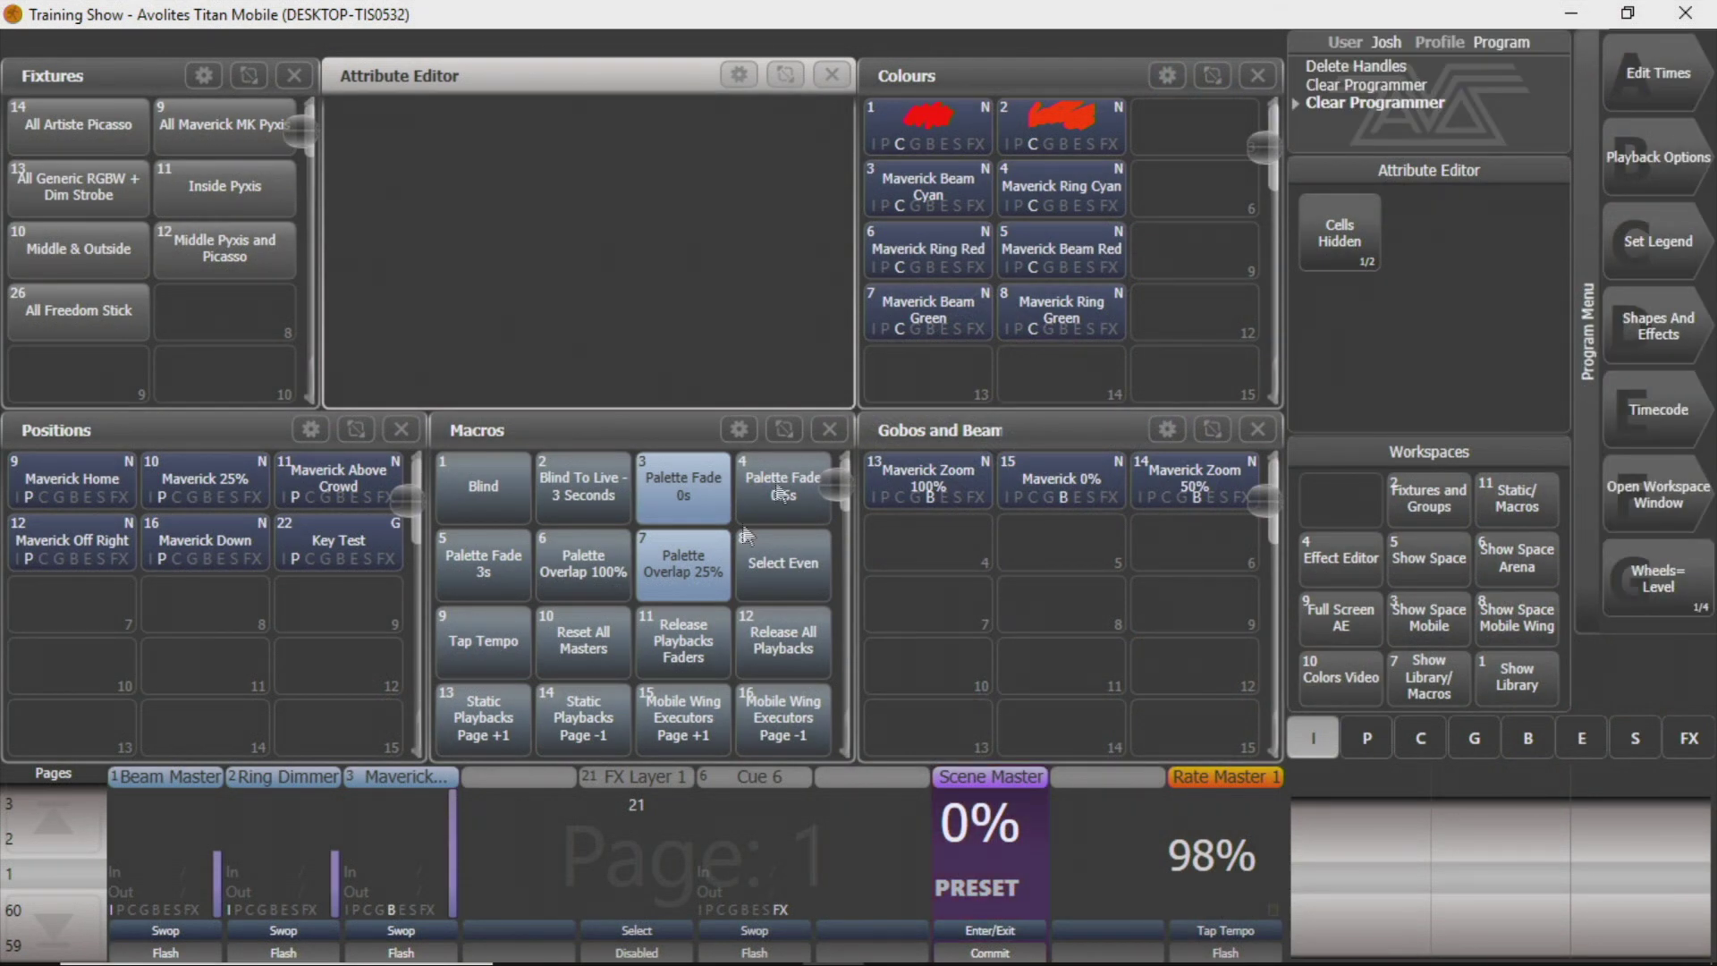
{"action": "left_click", "coordinate": [997, 845]}
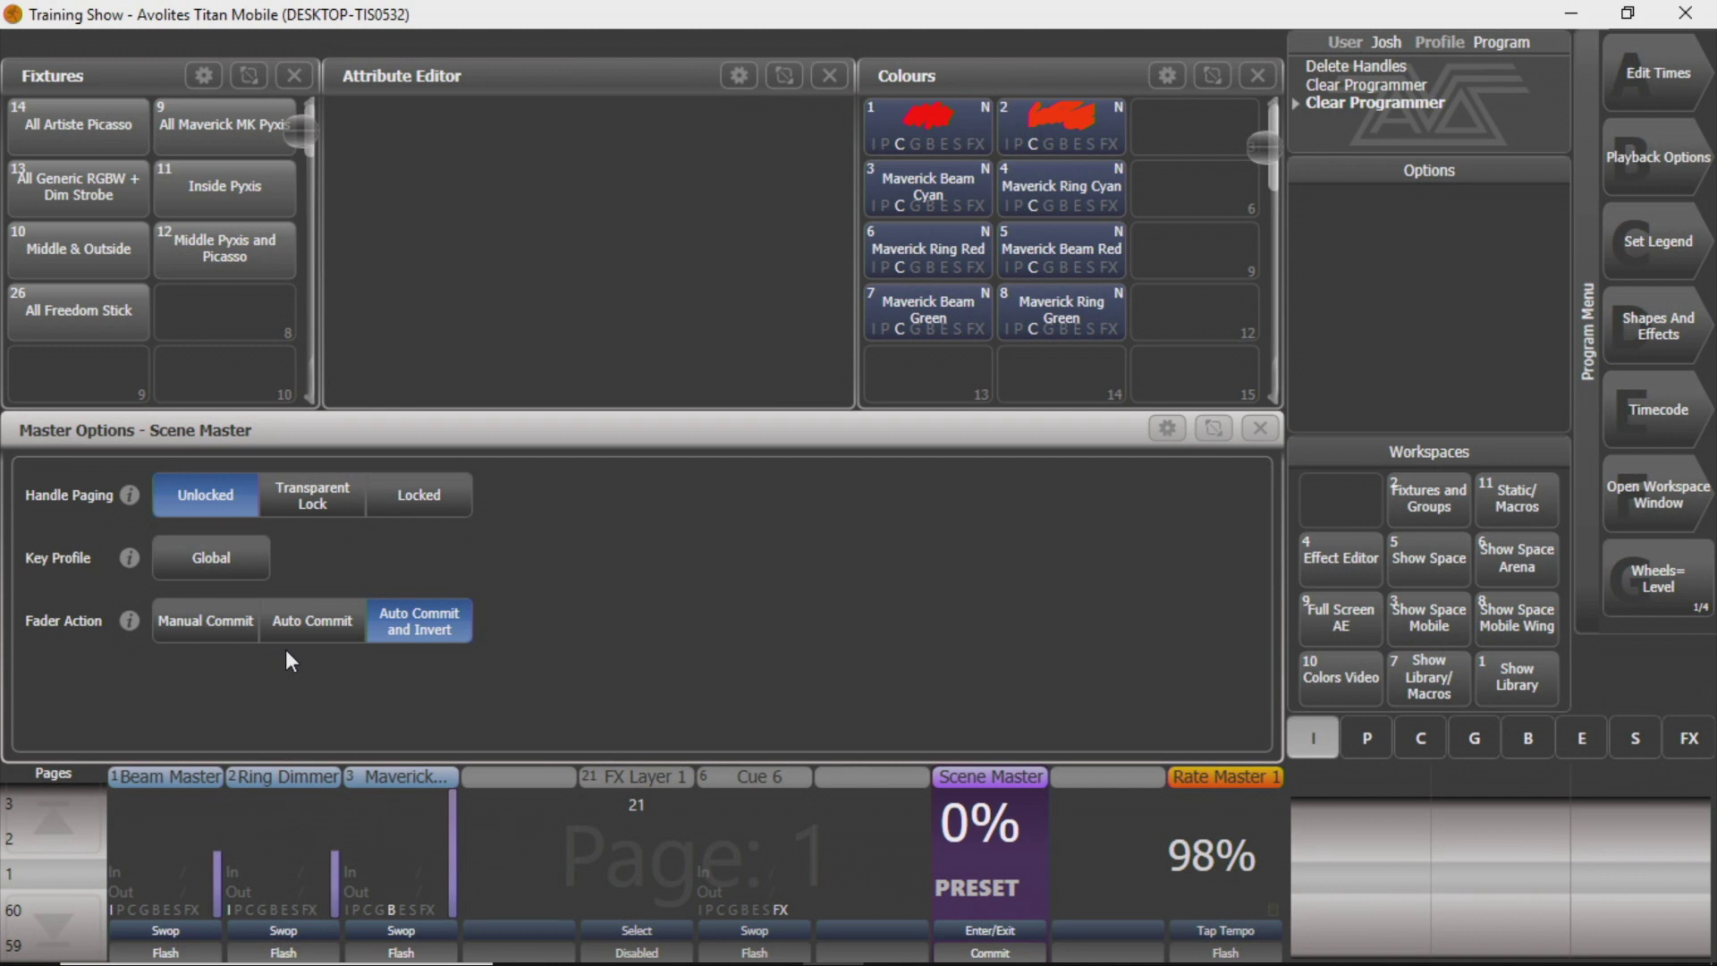
{"action": "left_click", "coordinate": [245, 626]}
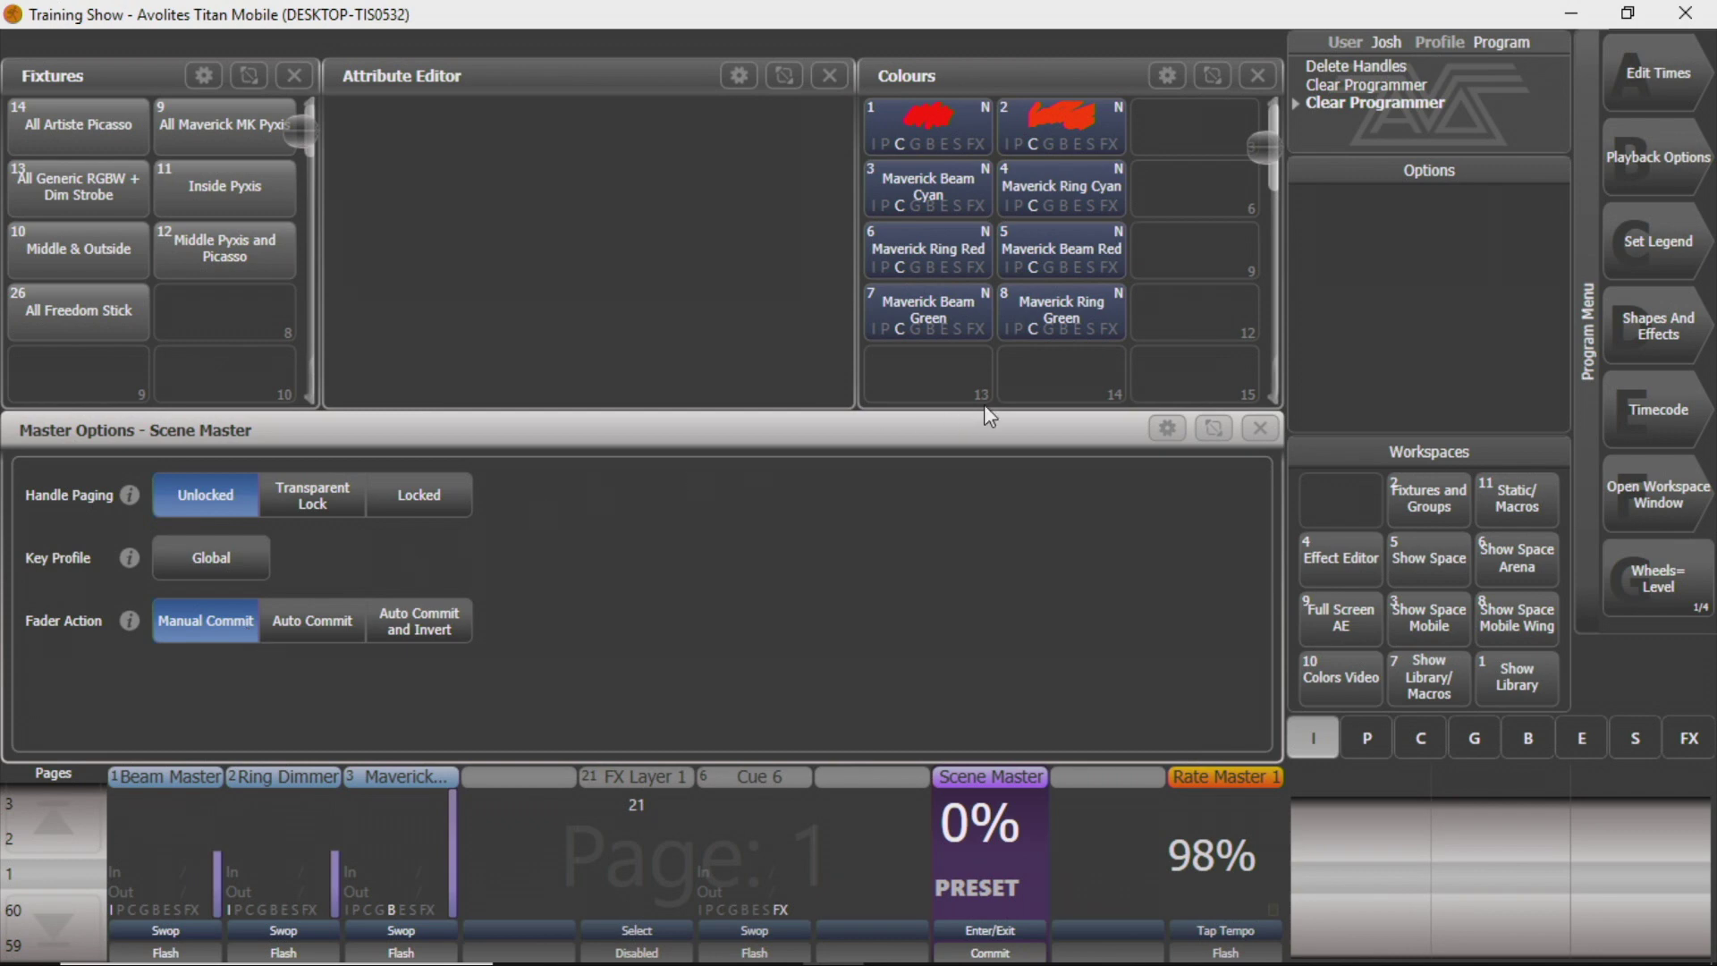
Step: Shrink the Scene Master options window over the Macros area and apply the Maverick Beam Cyan palette
{"action": "left_click", "coordinate": [1215, 438]}
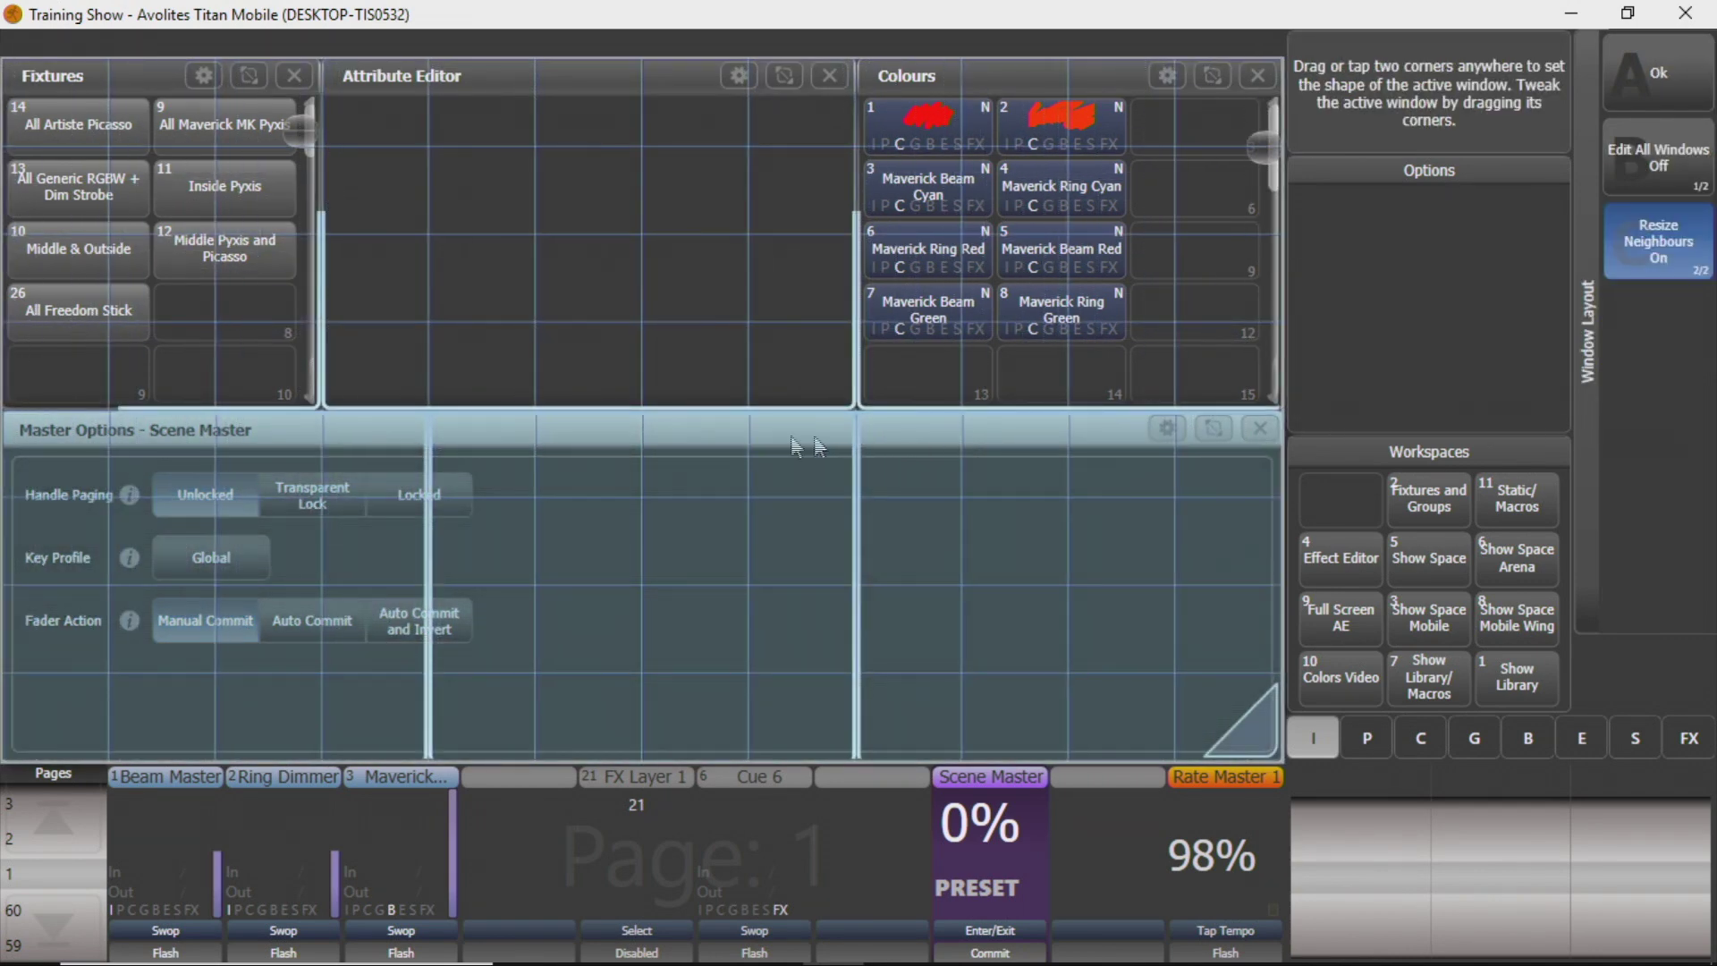
{"action": "left_click_drag", "start_coordinate": [538, 450], "coordinate": [809, 729]}
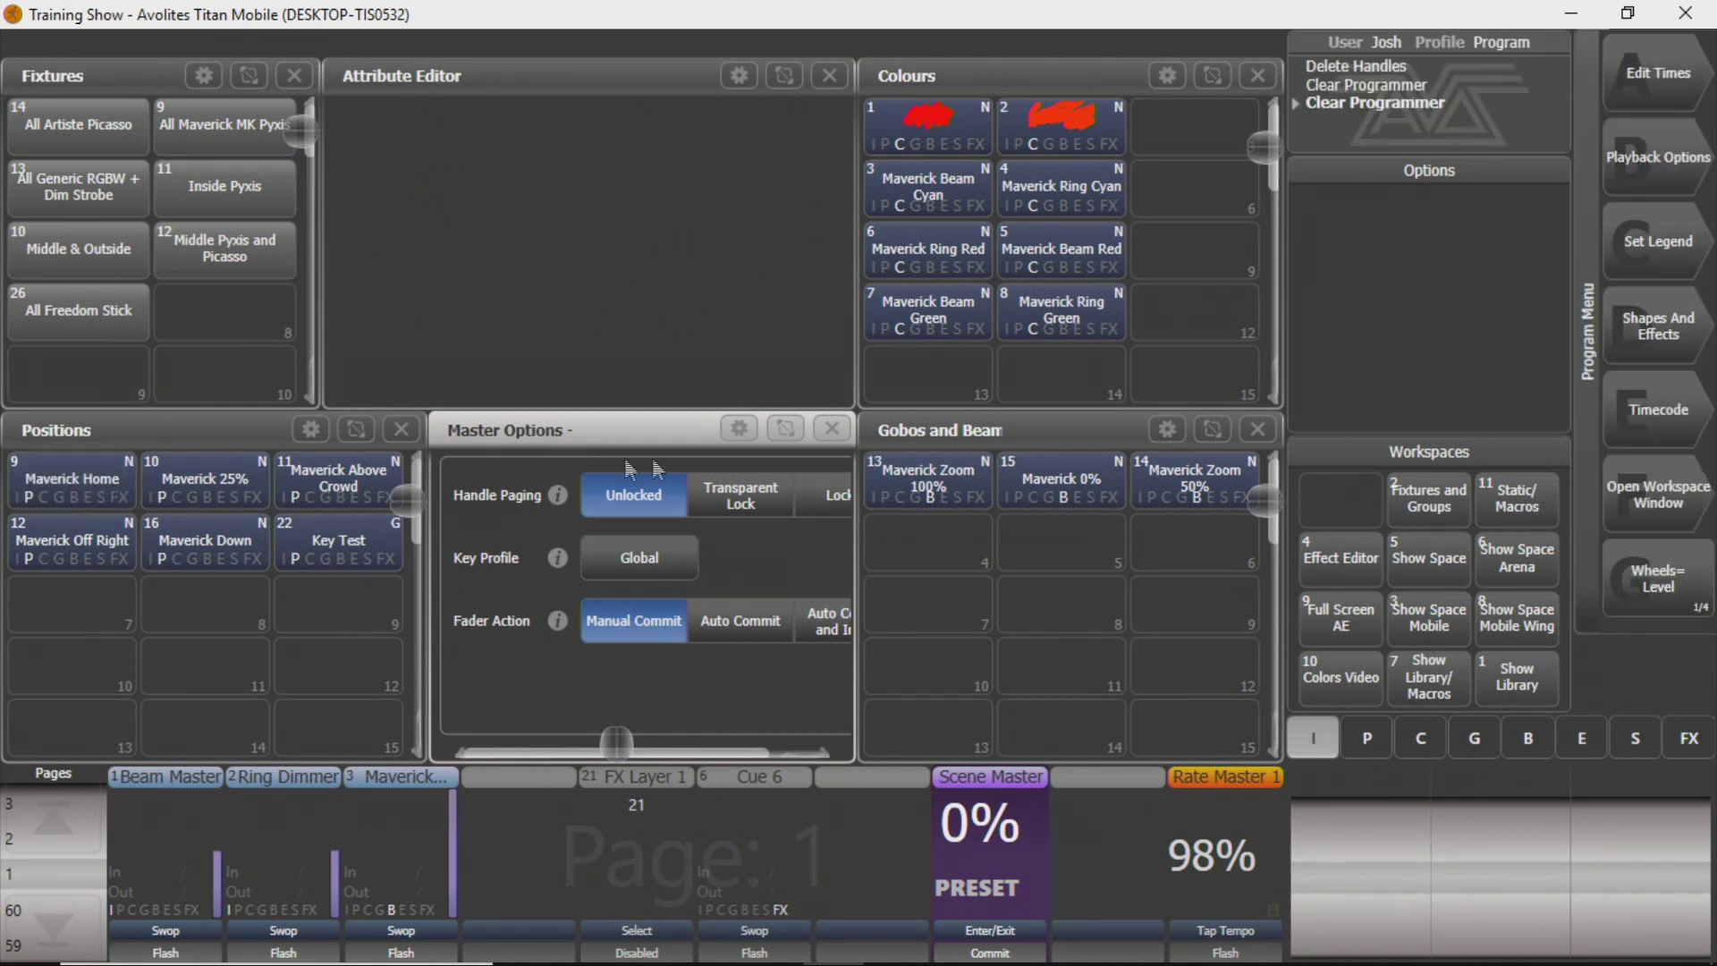
{"action": "left_click", "coordinate": [934, 193]}
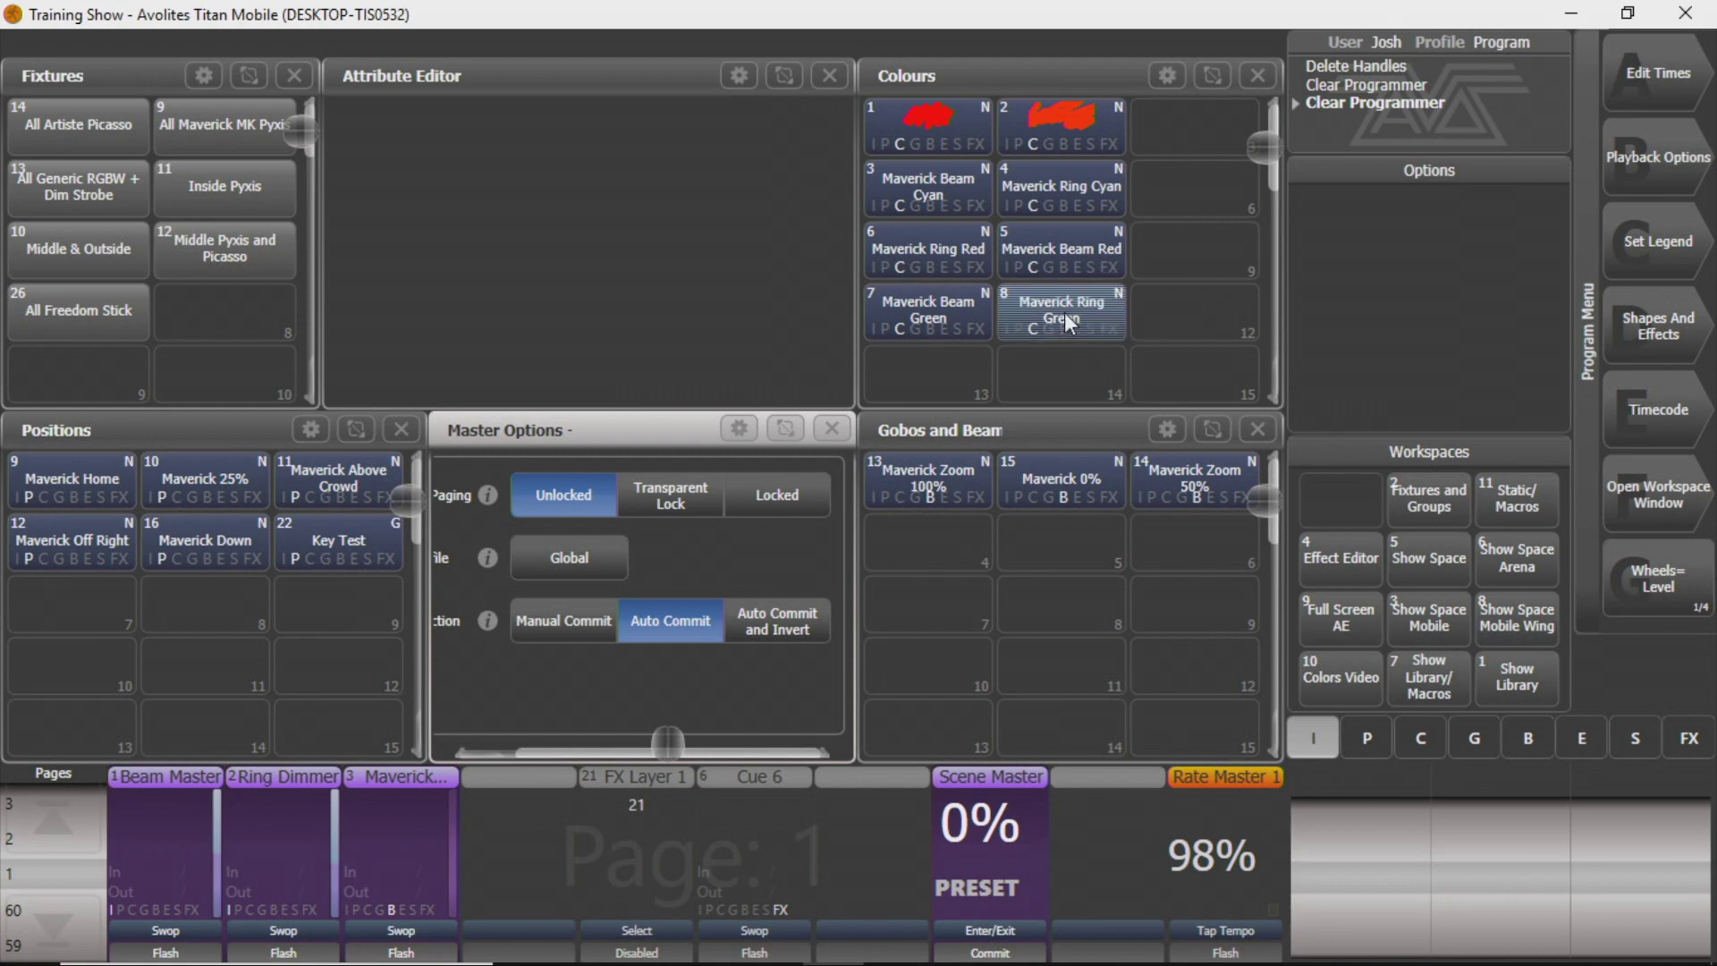
Step: Apply the Maverick Ring Red colour palette
{"action": "left_click", "coordinate": [966, 259]}
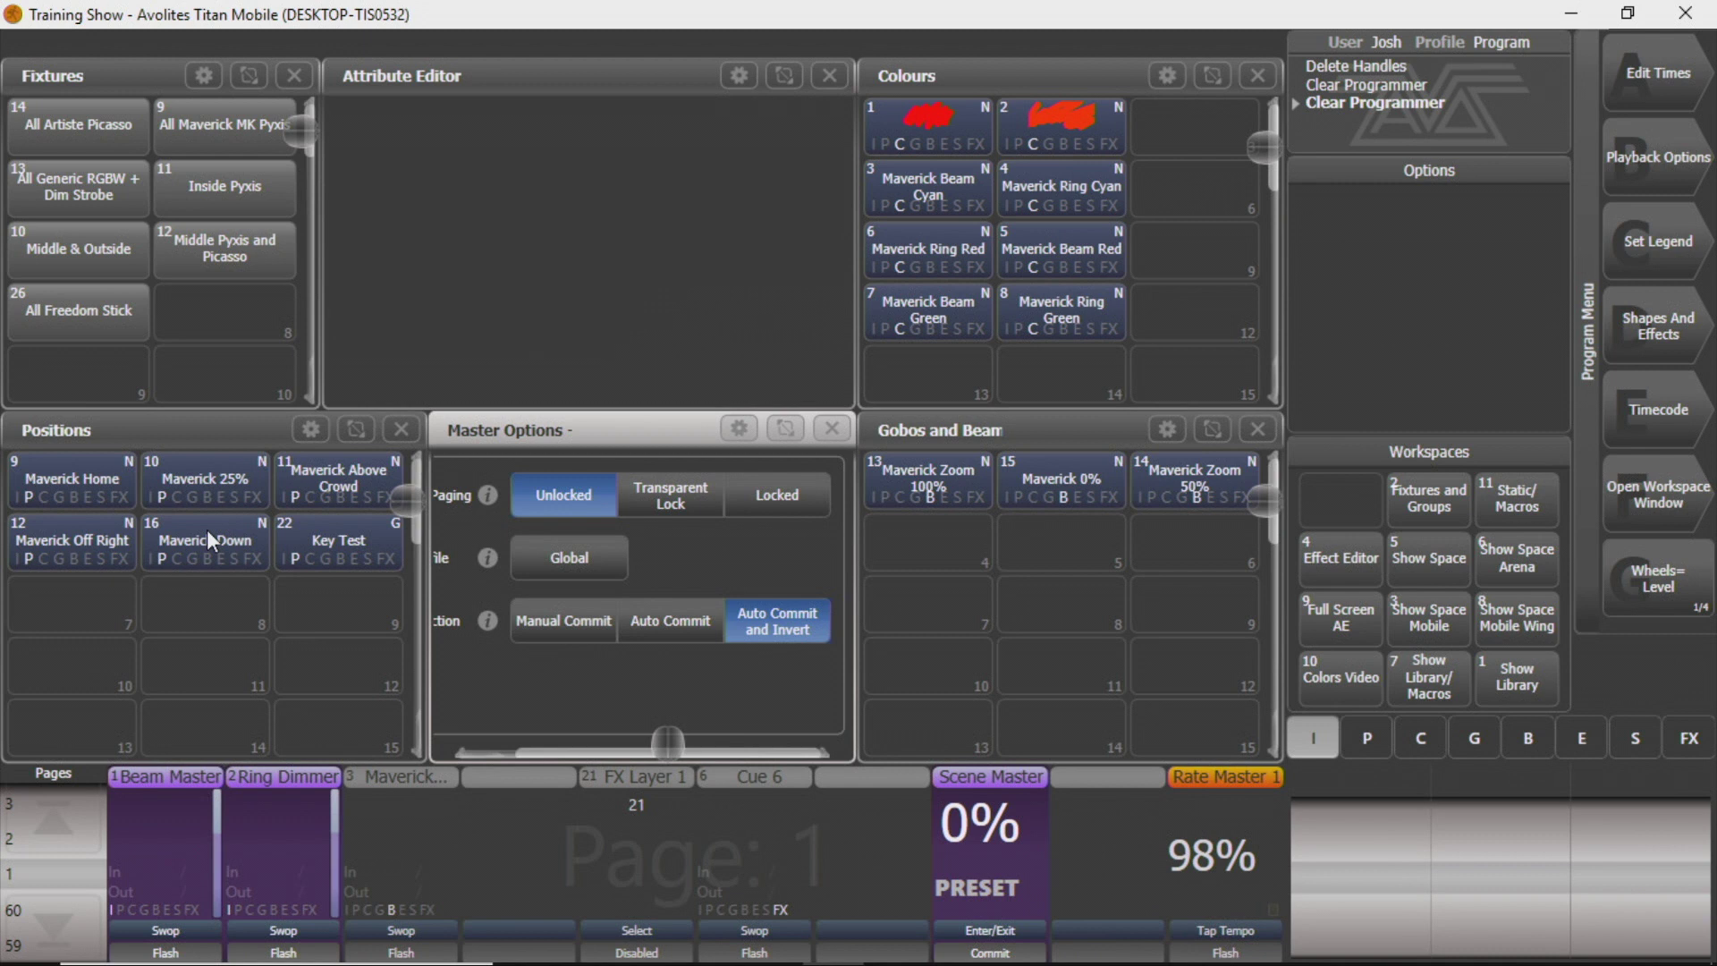
Step: Apply the Maverick Down position palette and adjust the fader levels
{"action": "left_click", "coordinate": [163, 531]}
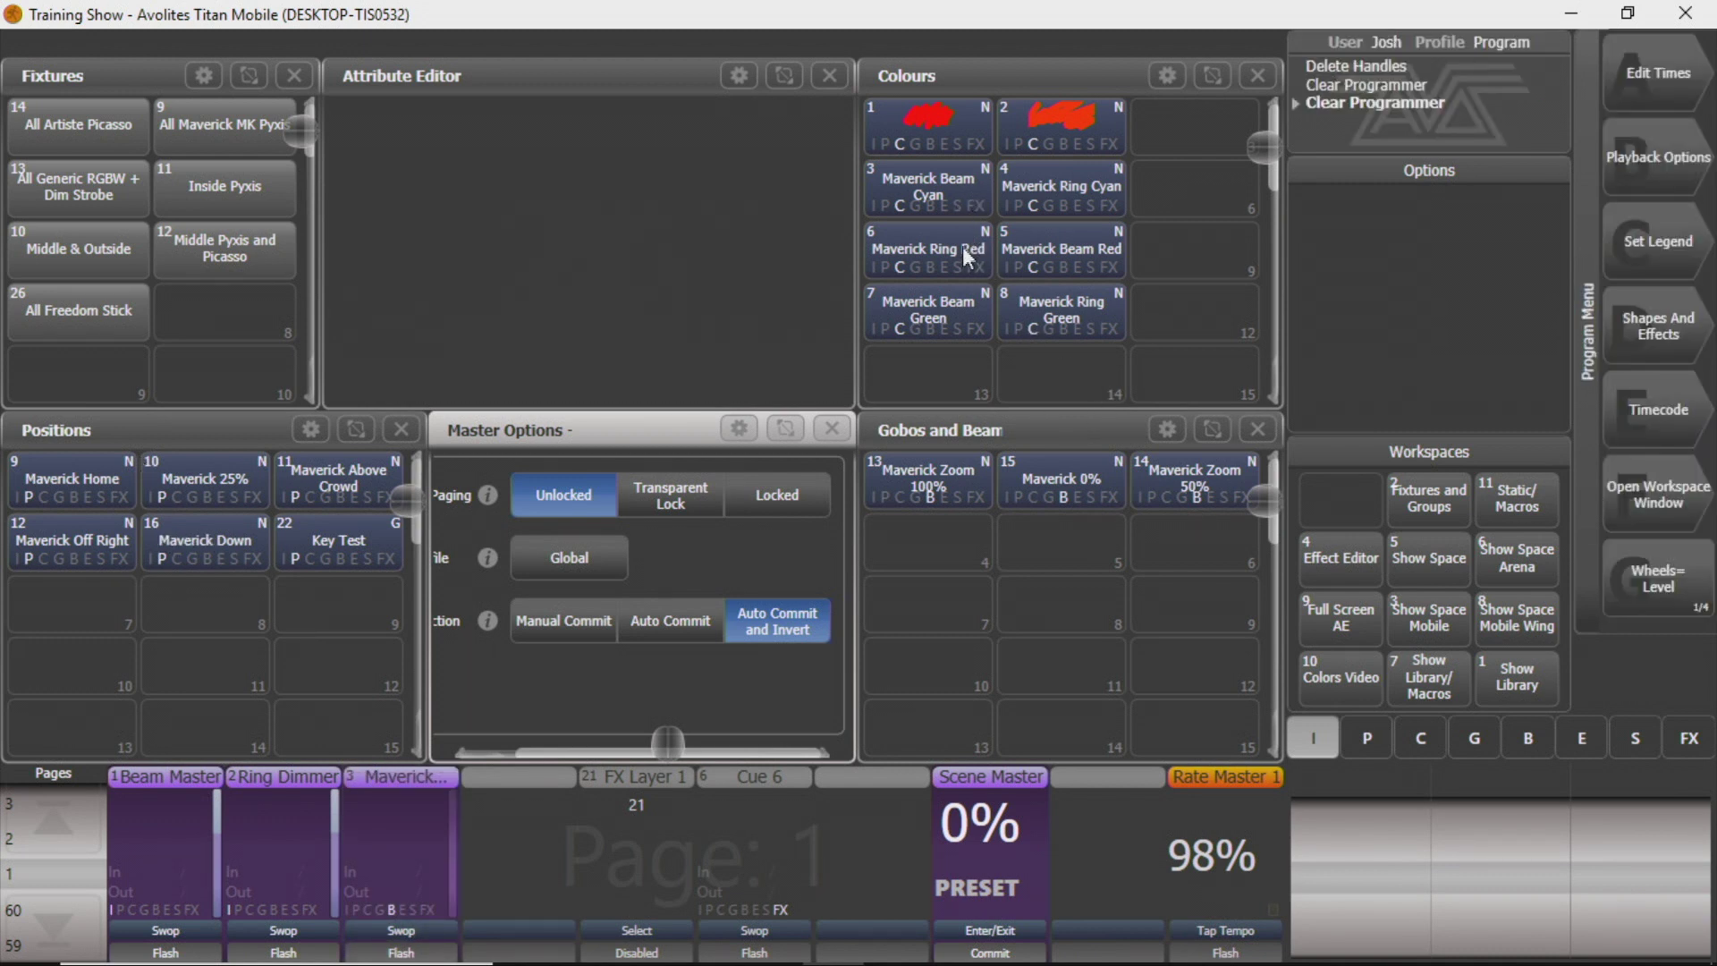
{"action": "left_click", "coordinate": [1019, 315]}
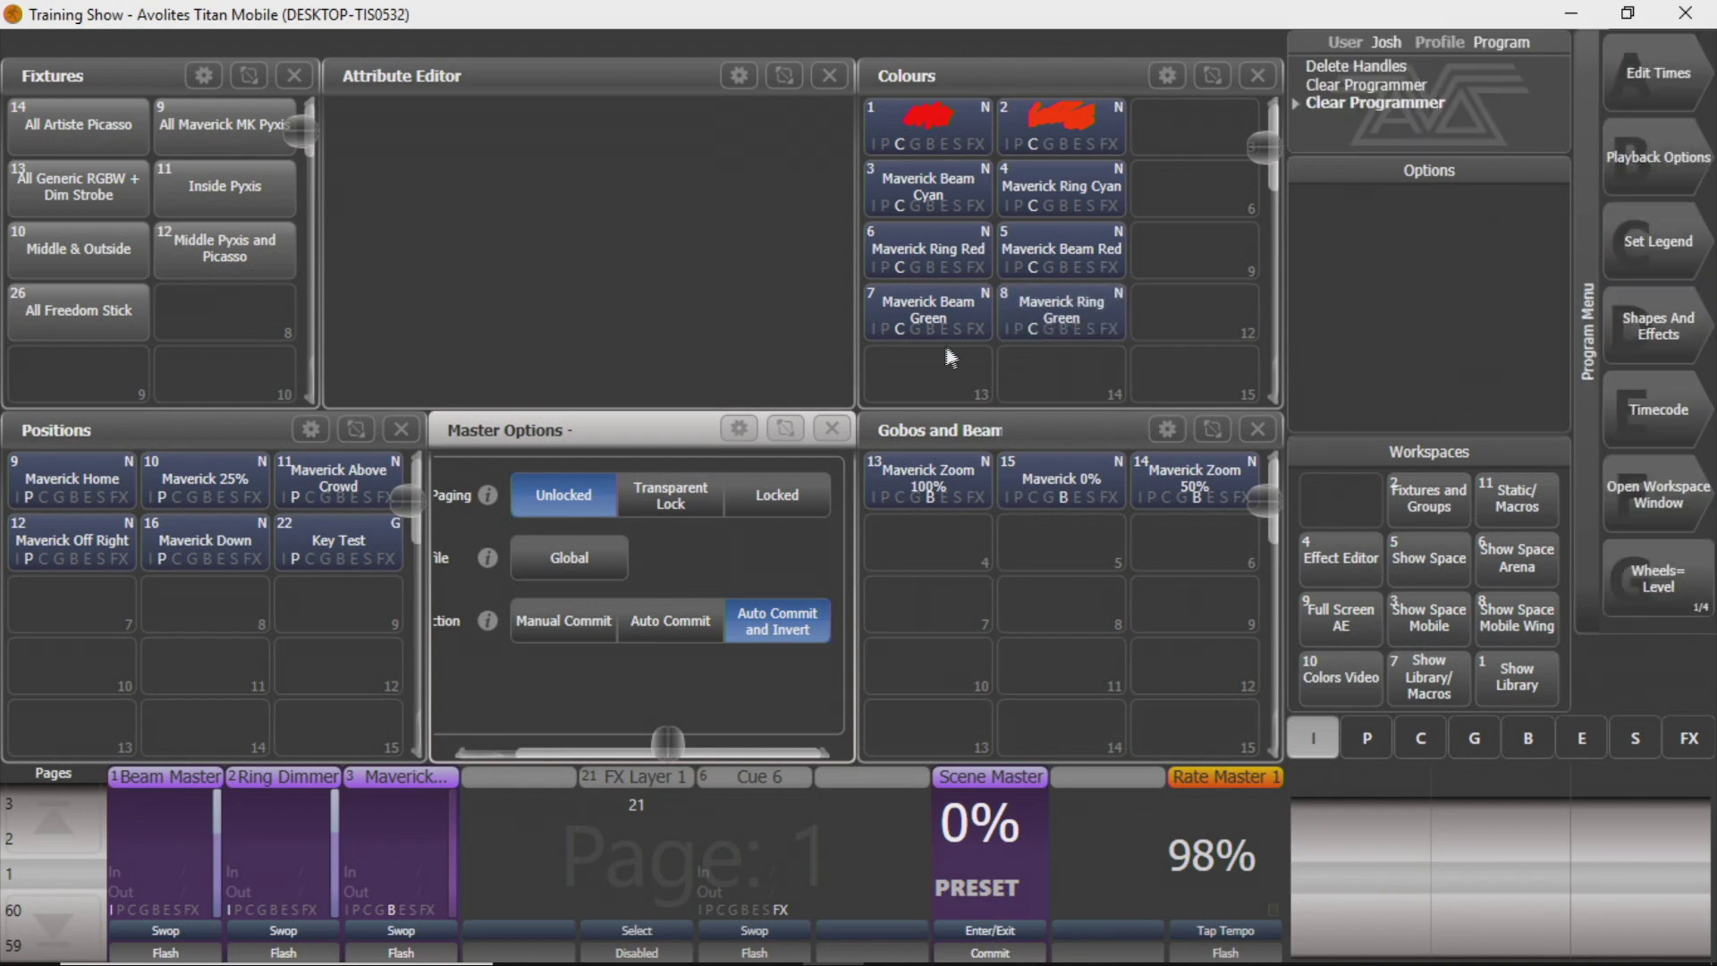